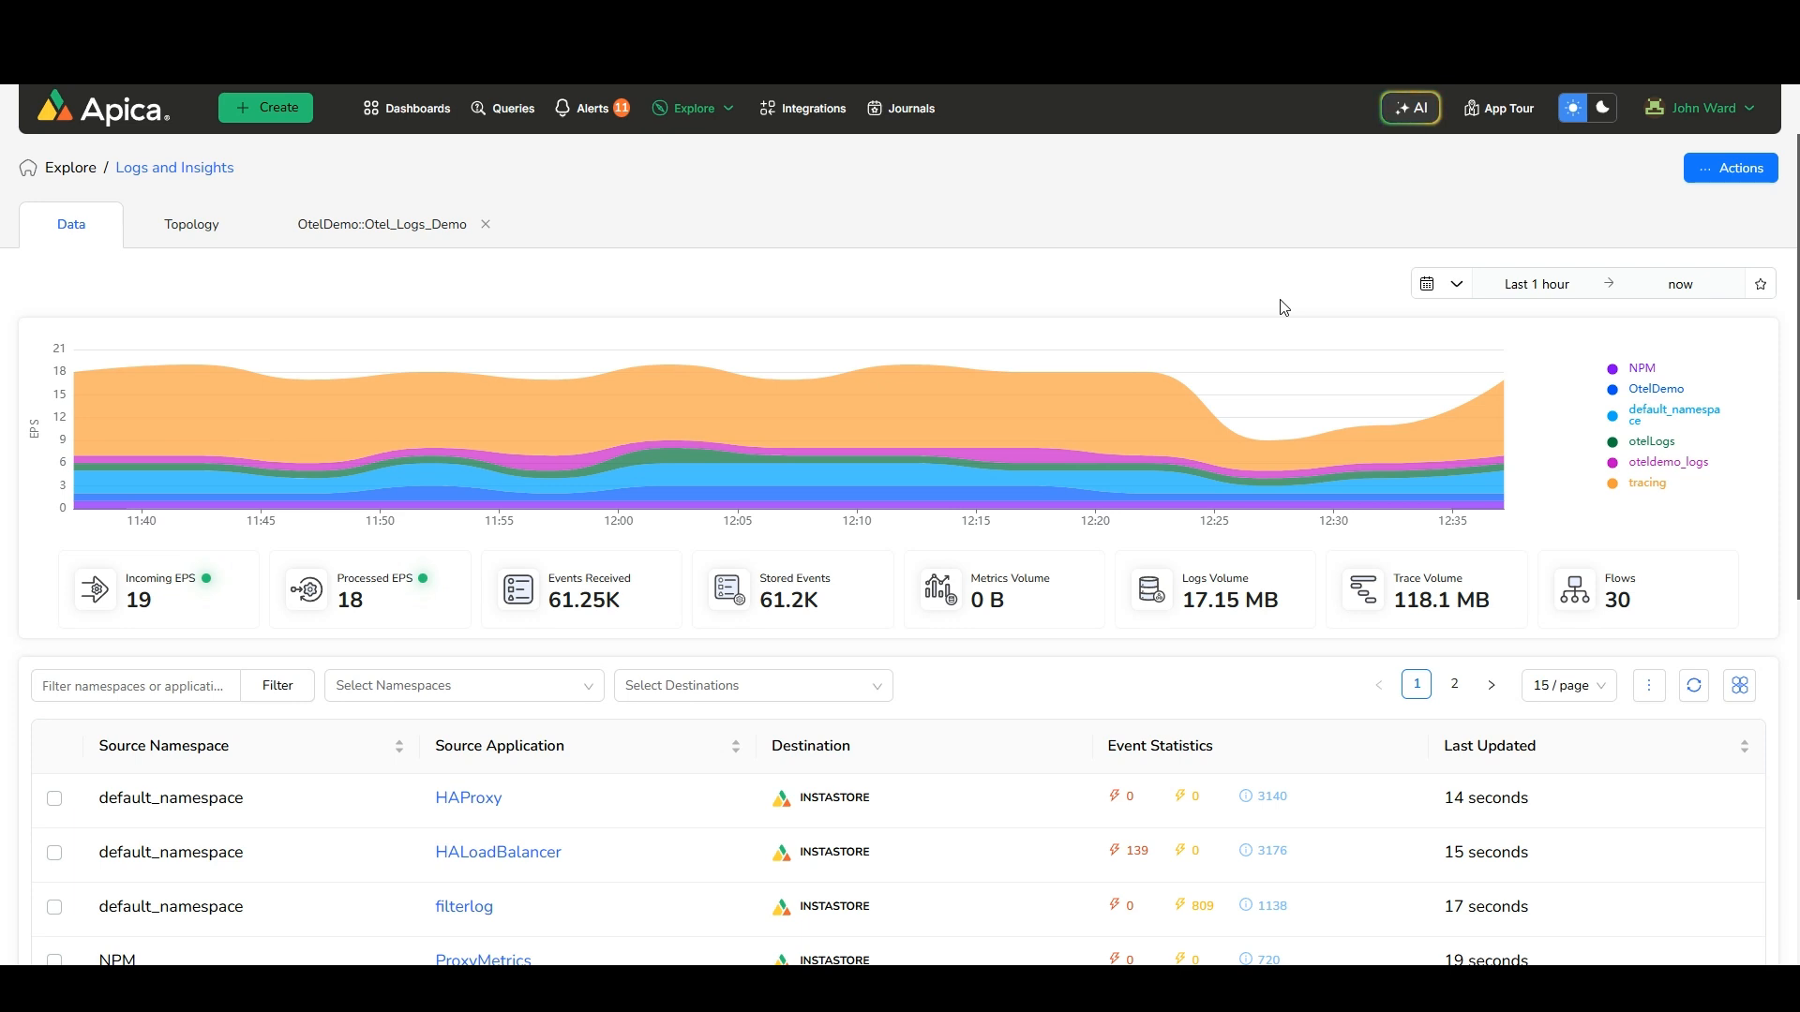
Open the Otel_Logs_Demo application's logs and examine one log message's detailed structured data fields
scroll(1285, 307, "down", 7)
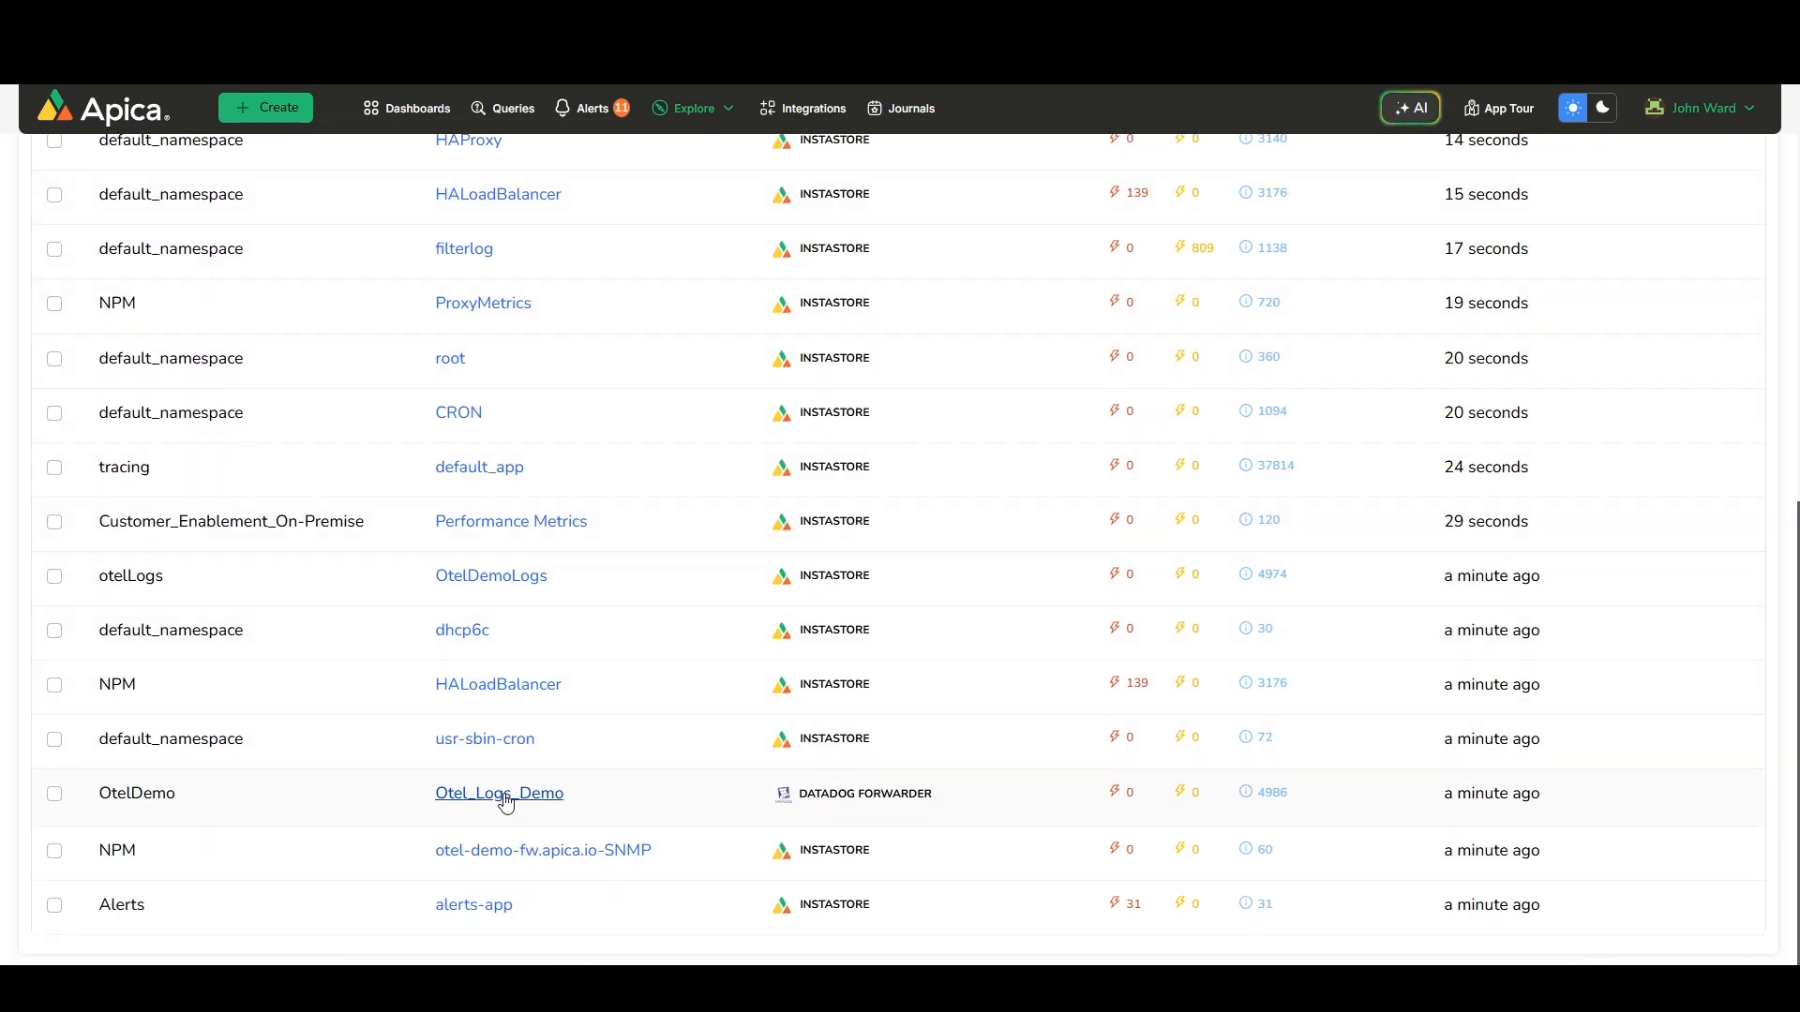
left_click(505, 800)
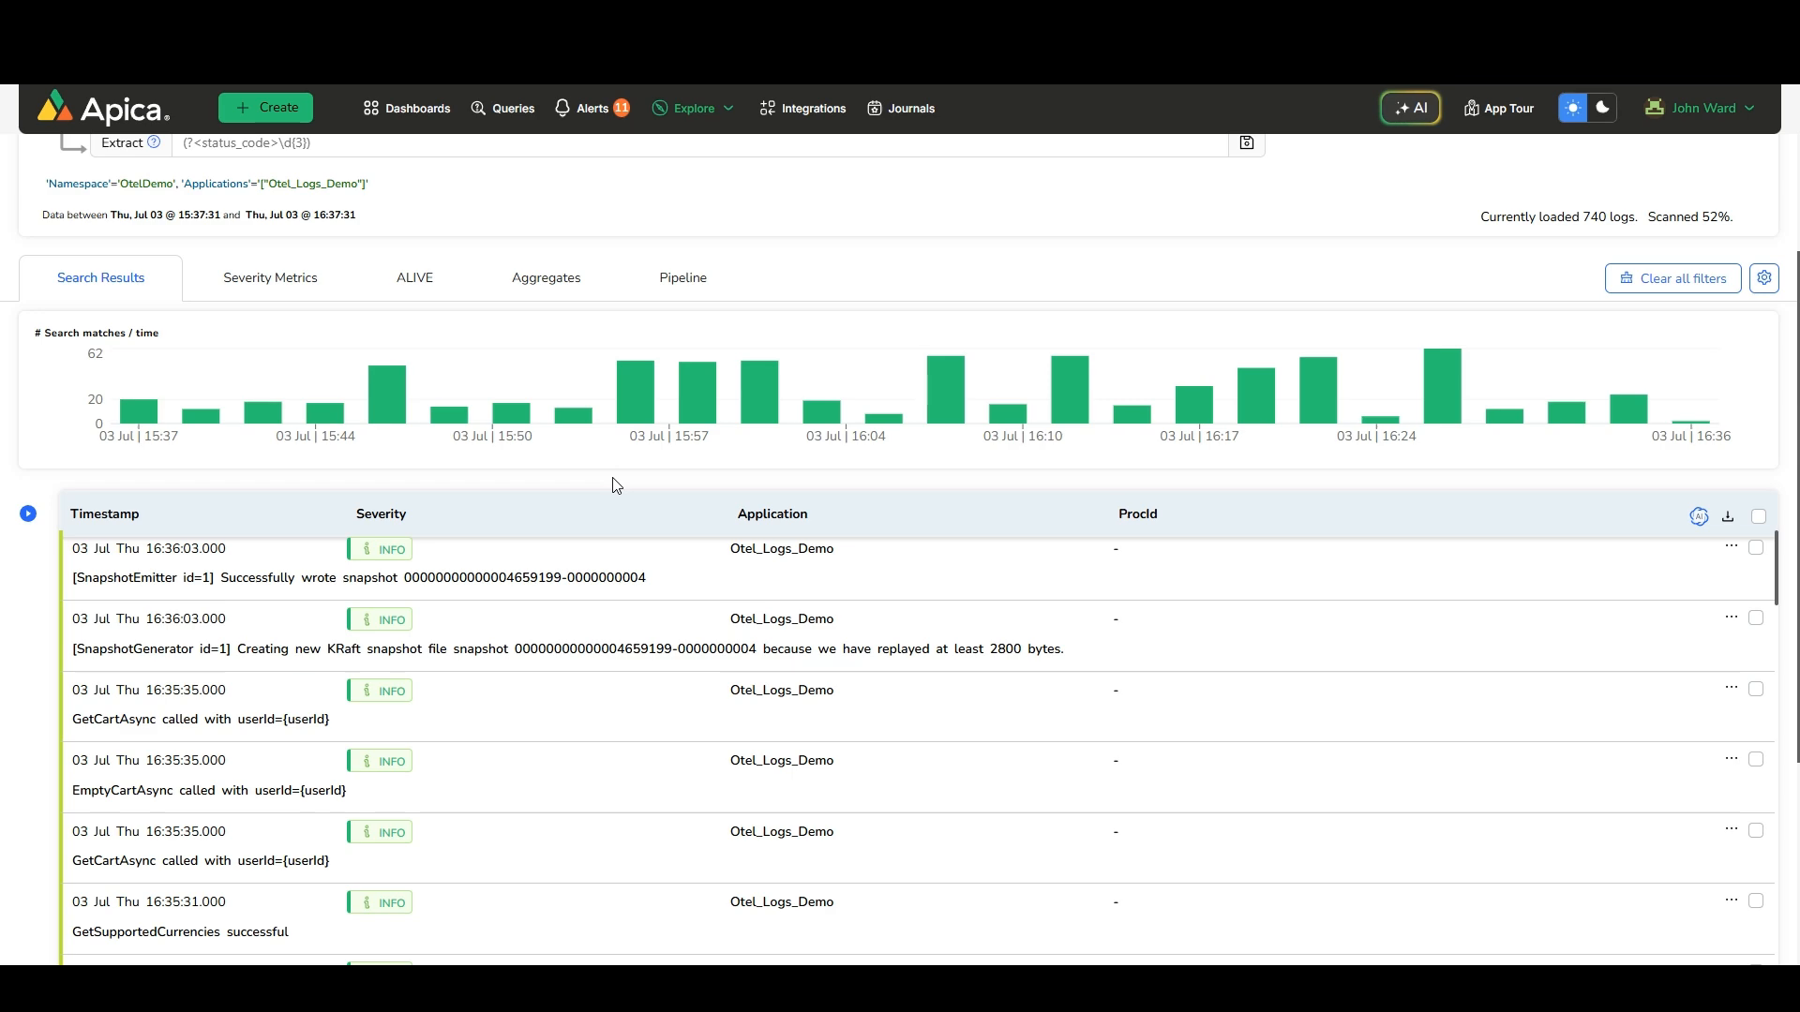
left_click(532, 649)
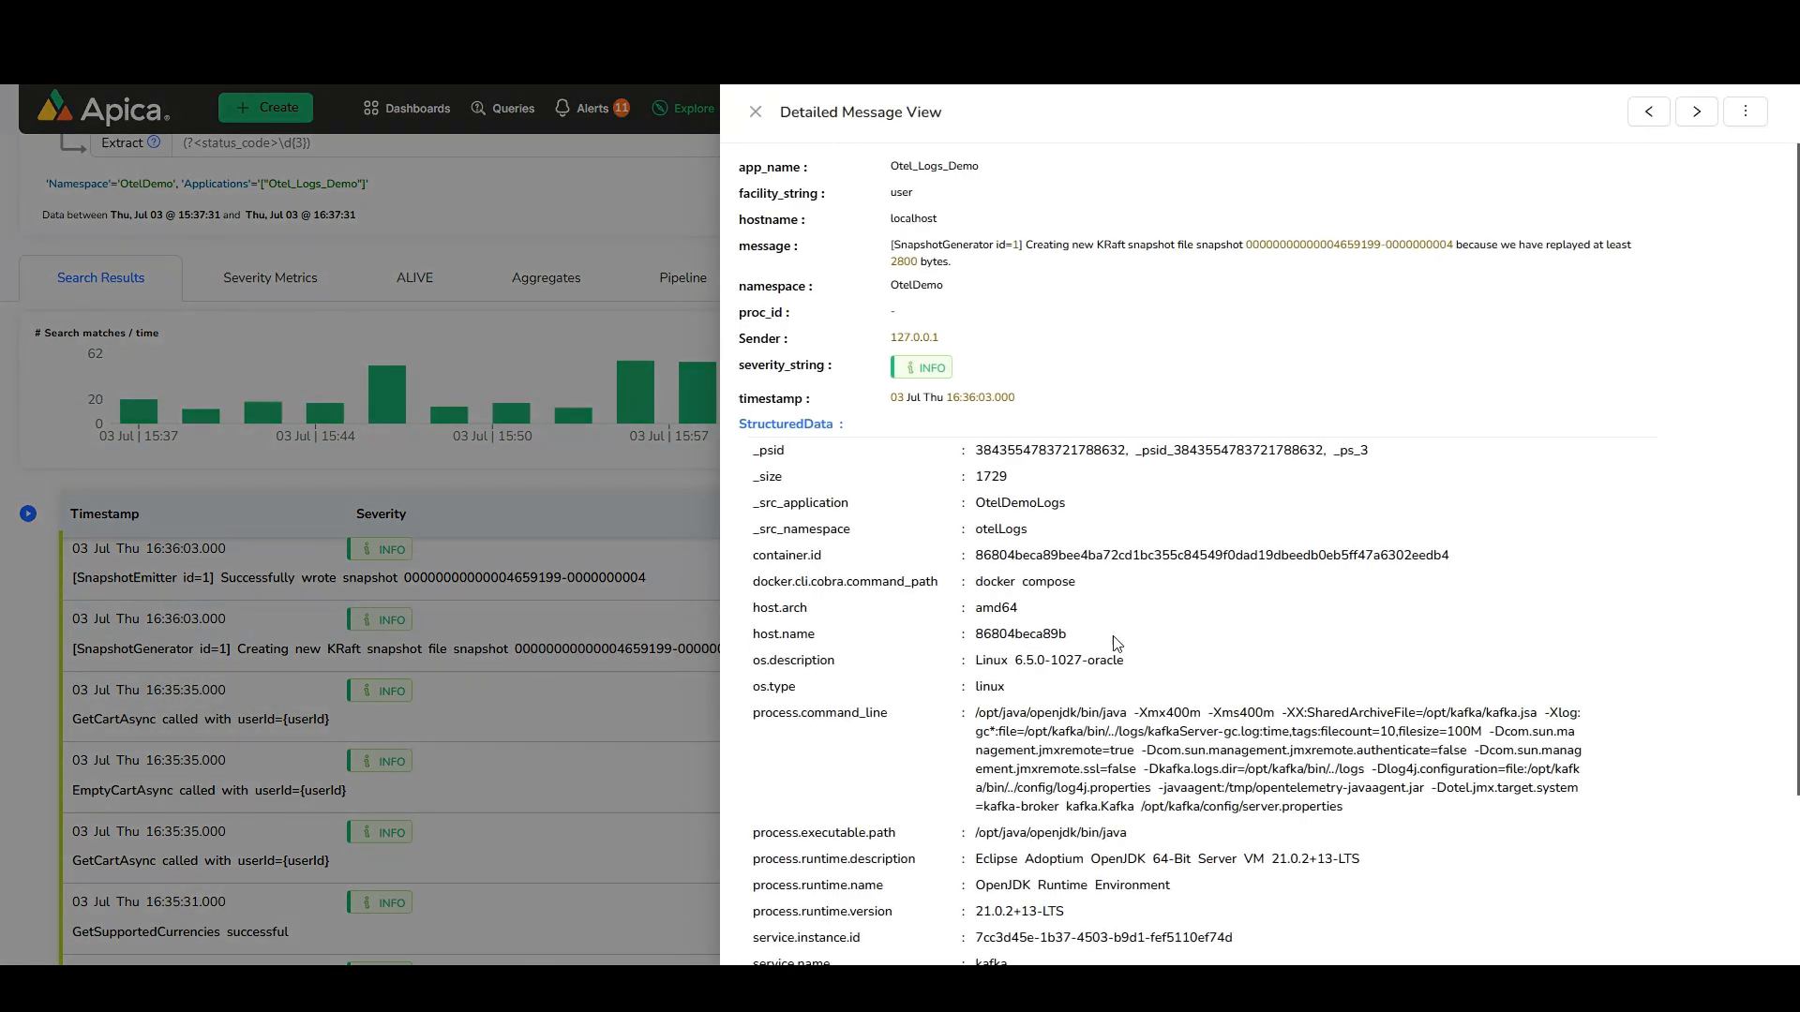
scroll(1163, 629, "down", 3)
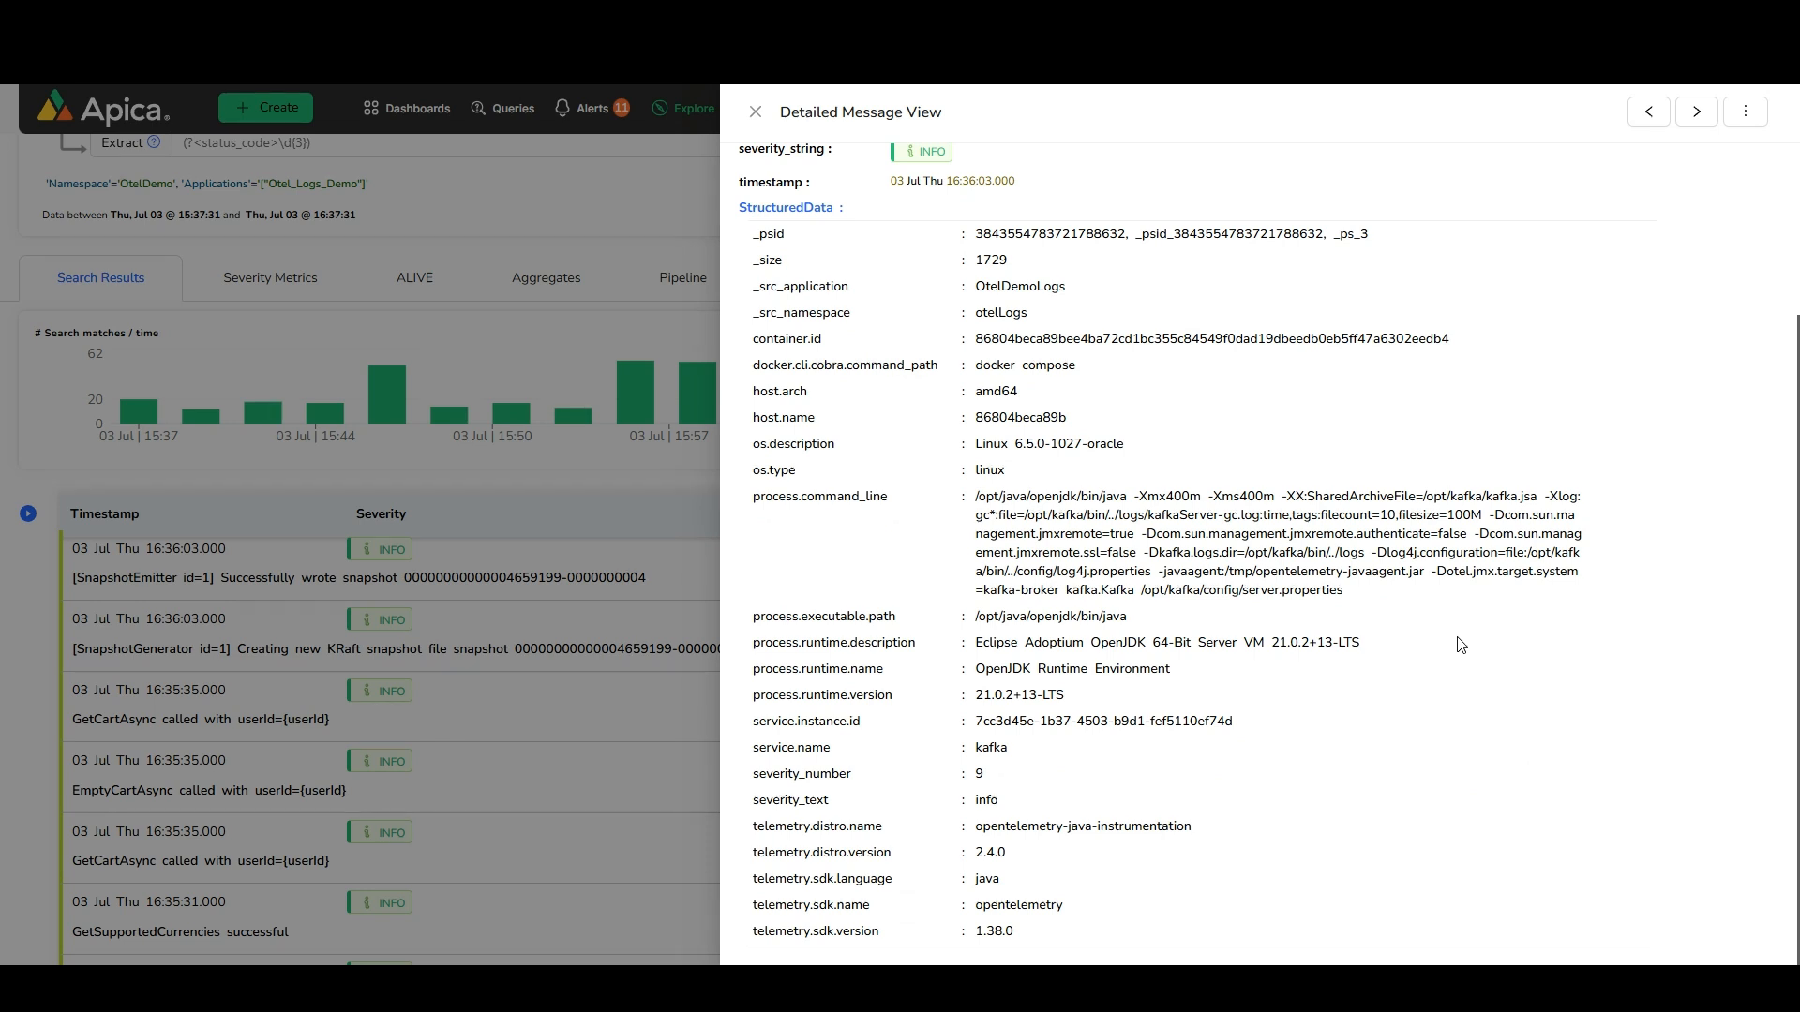
scroll(1402, 649, "up", 3)
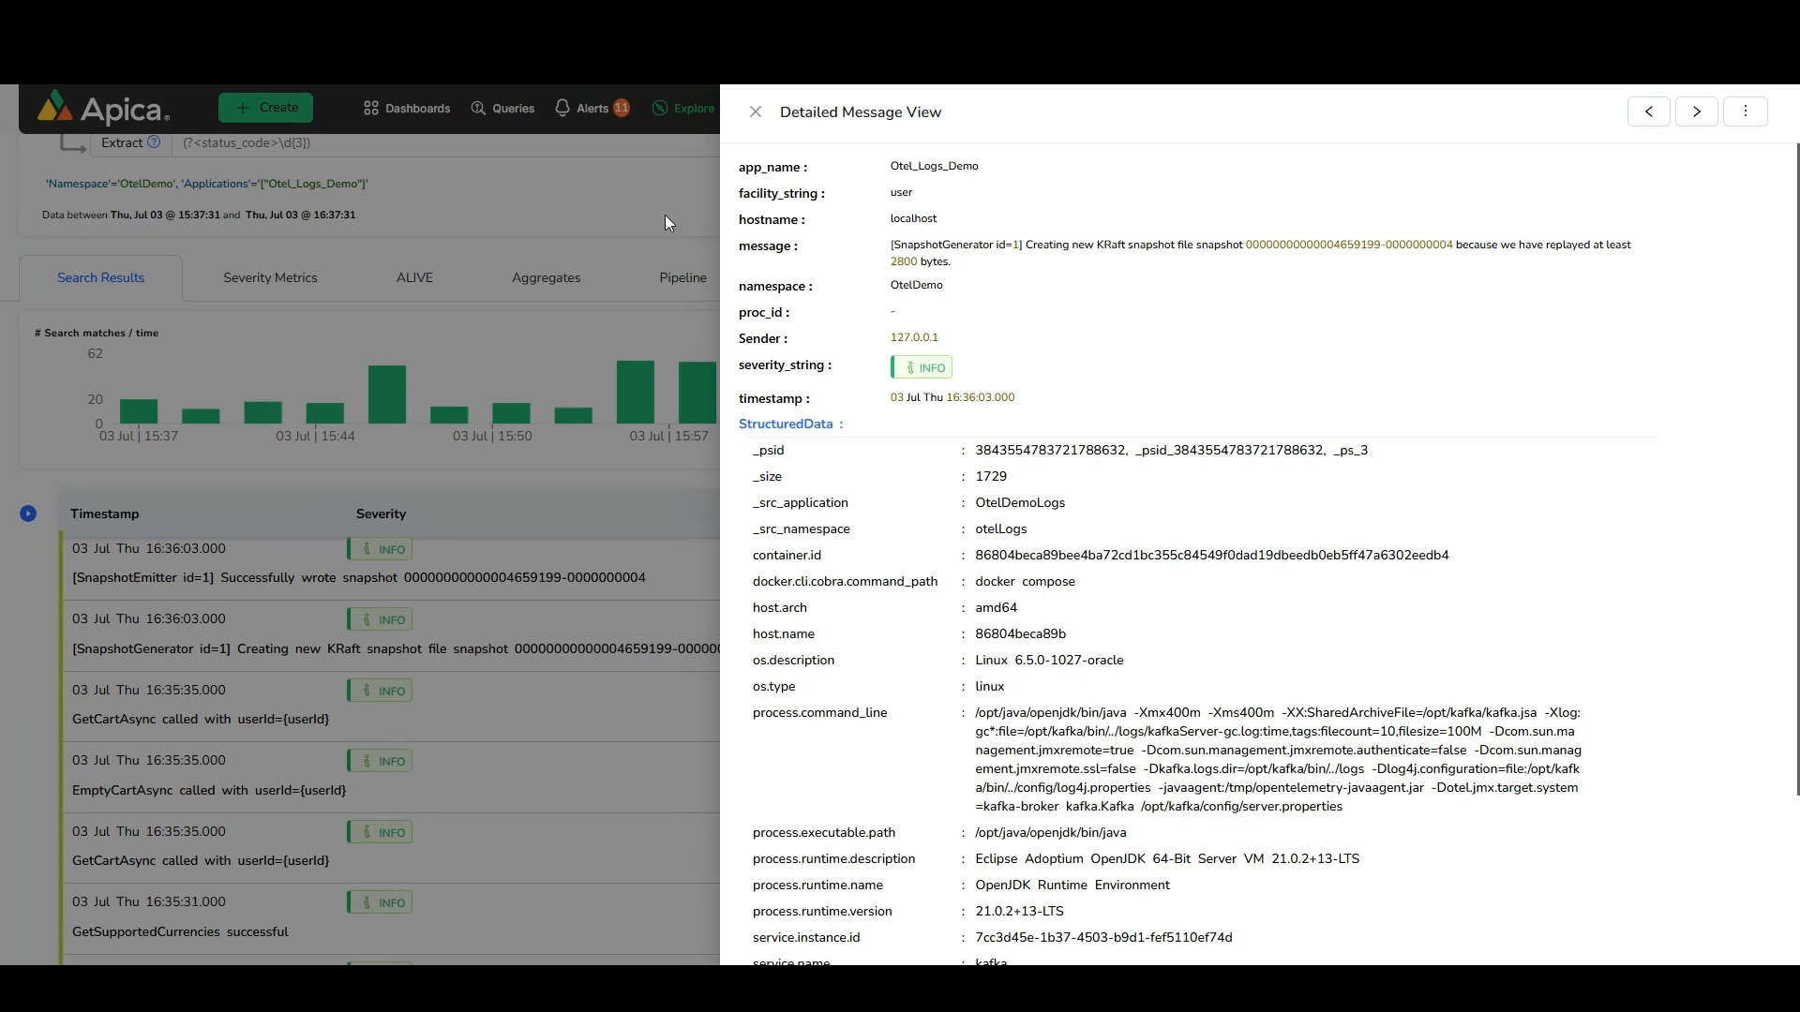
left_click(755, 115)
Go to Pipelines and create a pipeline named Datadog Pipe with the description DD Pipe
left_click(696, 111)
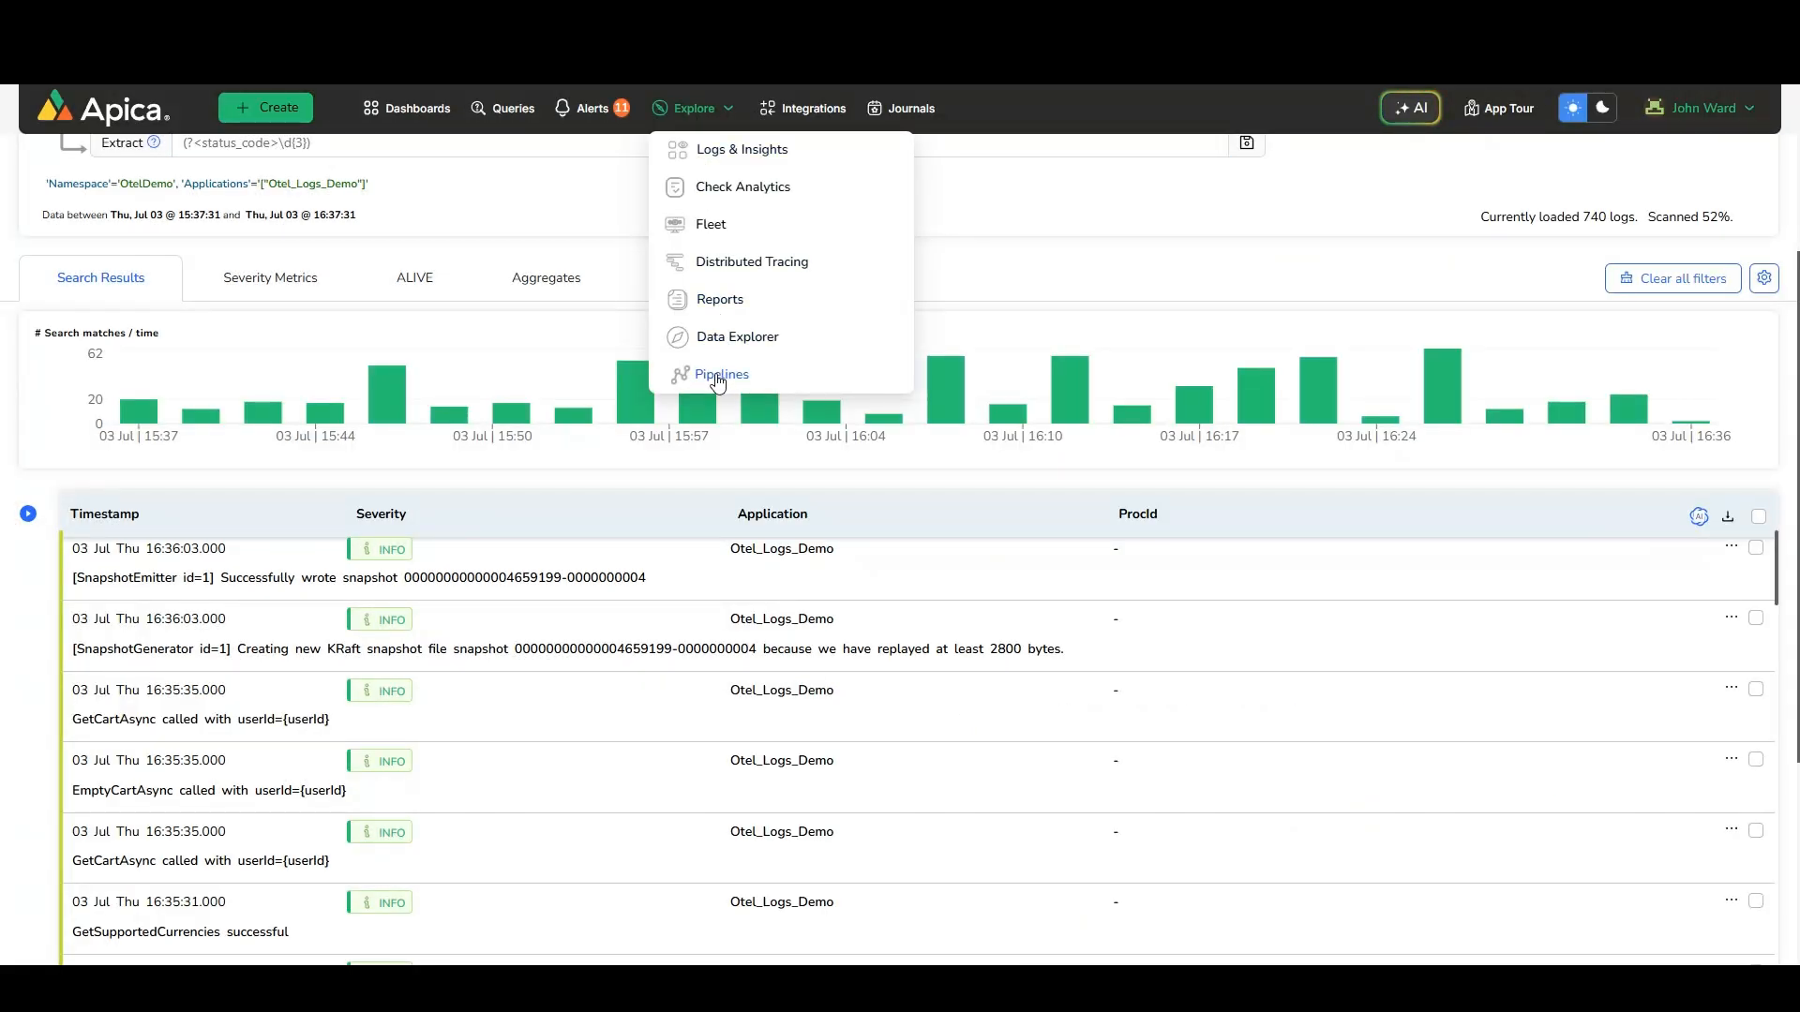
left_click(718, 378)
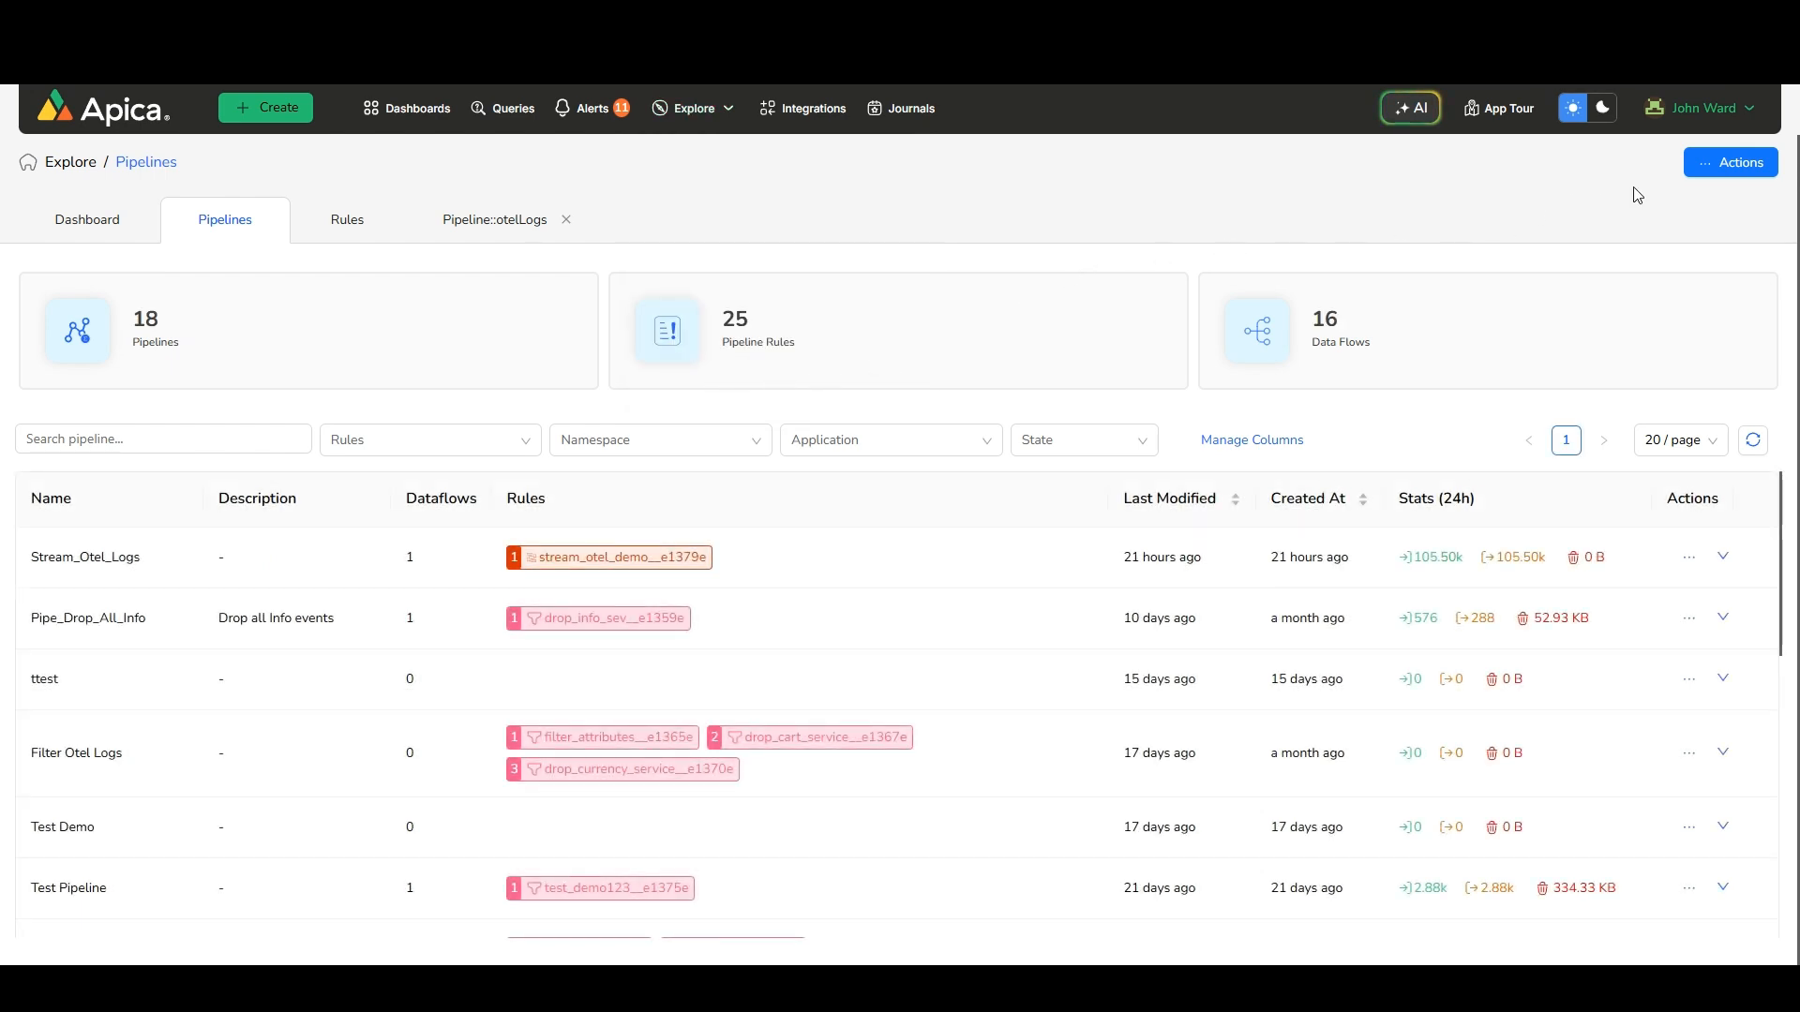
left_click(1699, 165)
left_click(1668, 204)
left_click(779, 285)
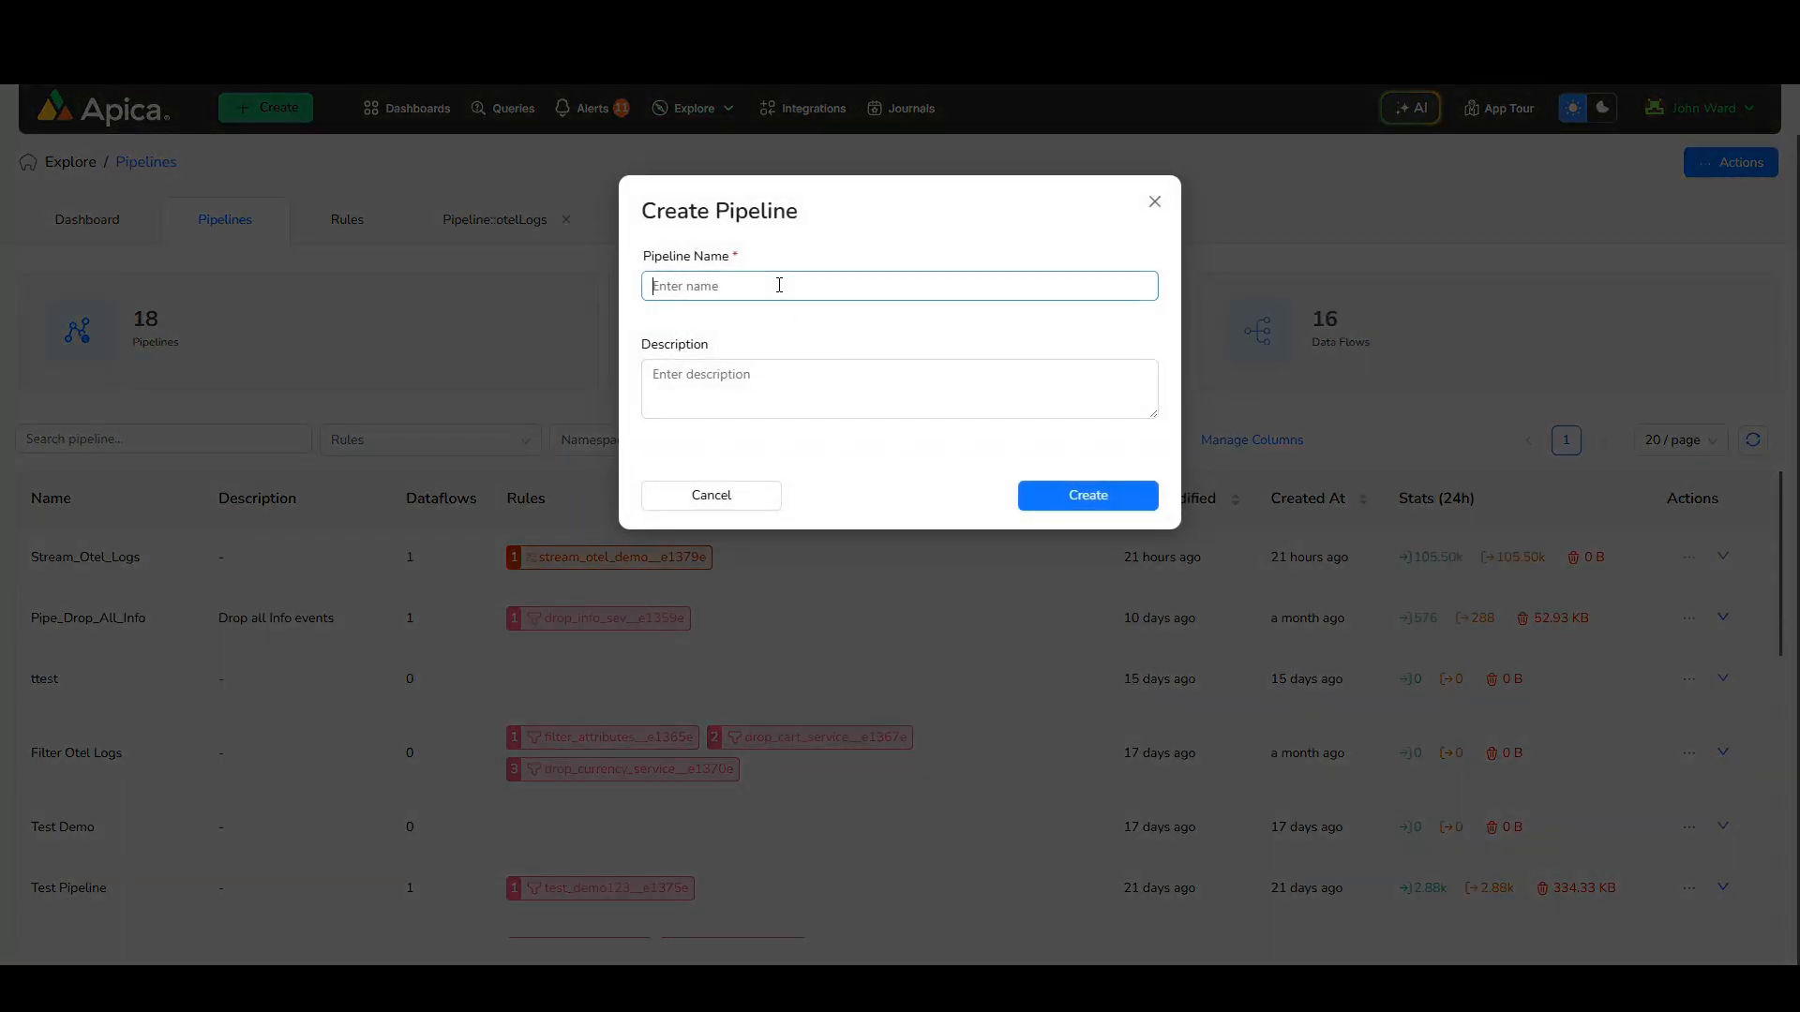
type("Datadog Pipe")
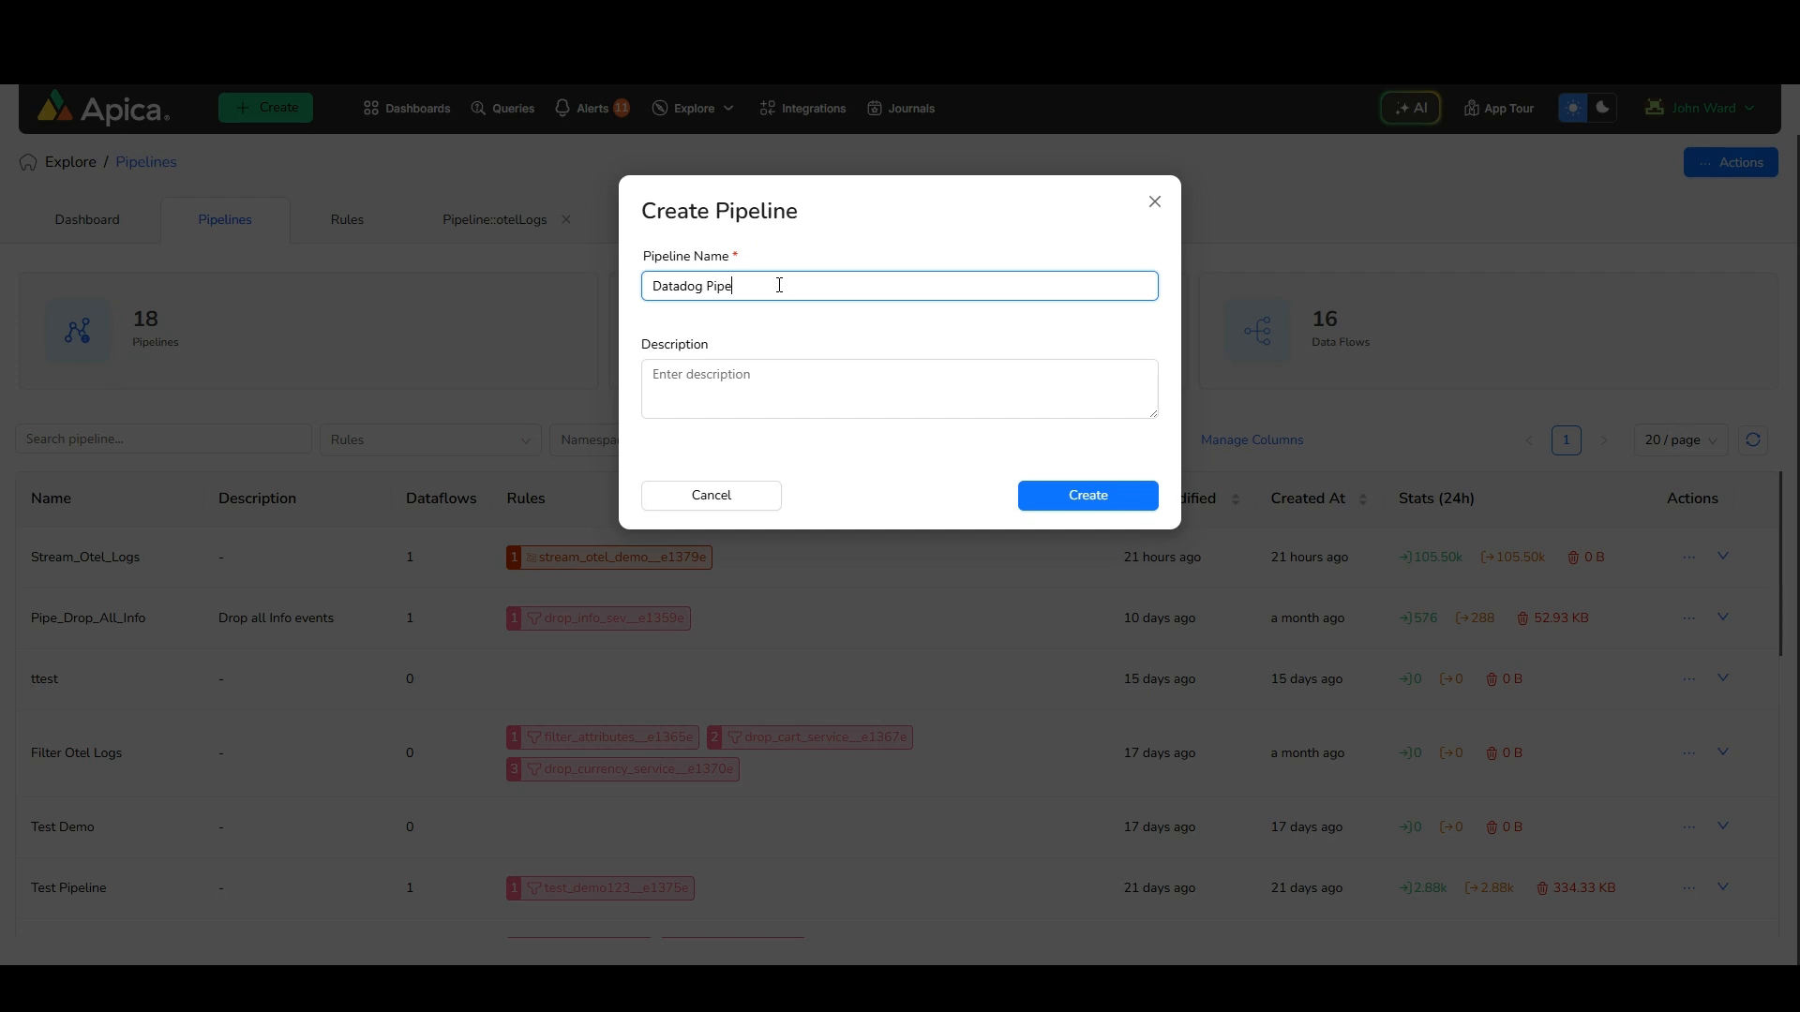
key("Tab")
type("DD")
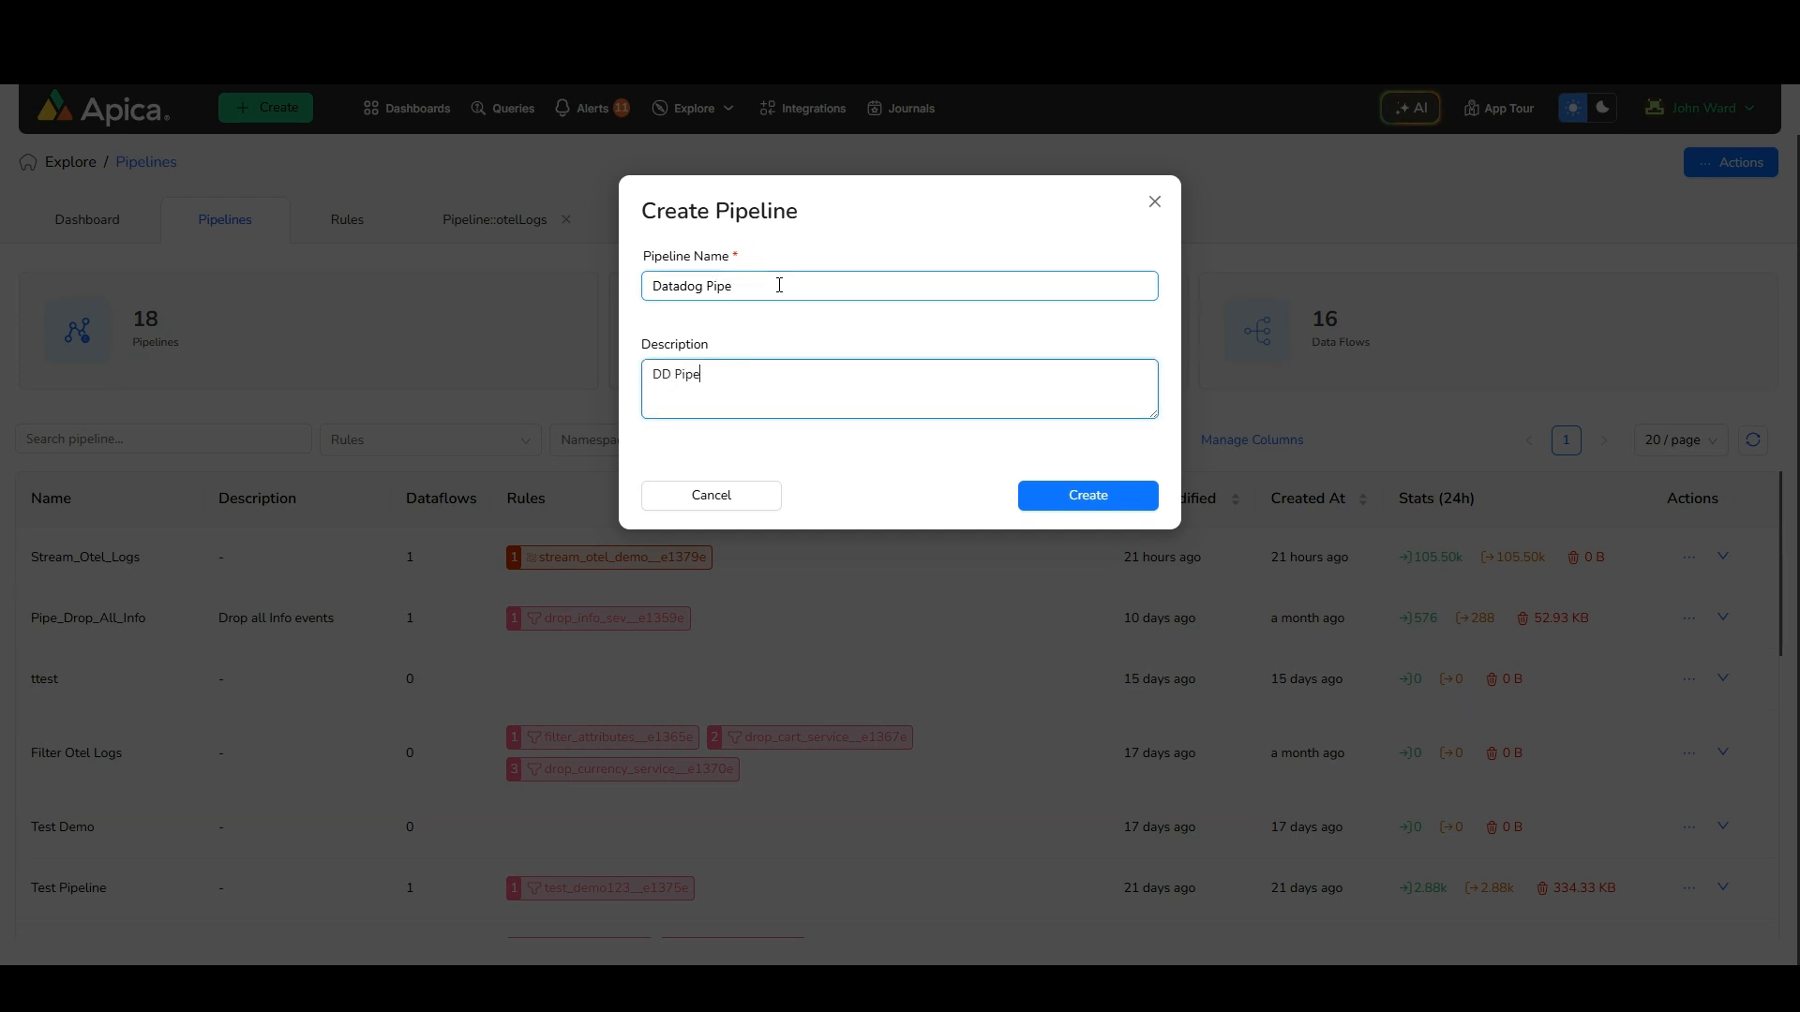
left_click(1083, 495)
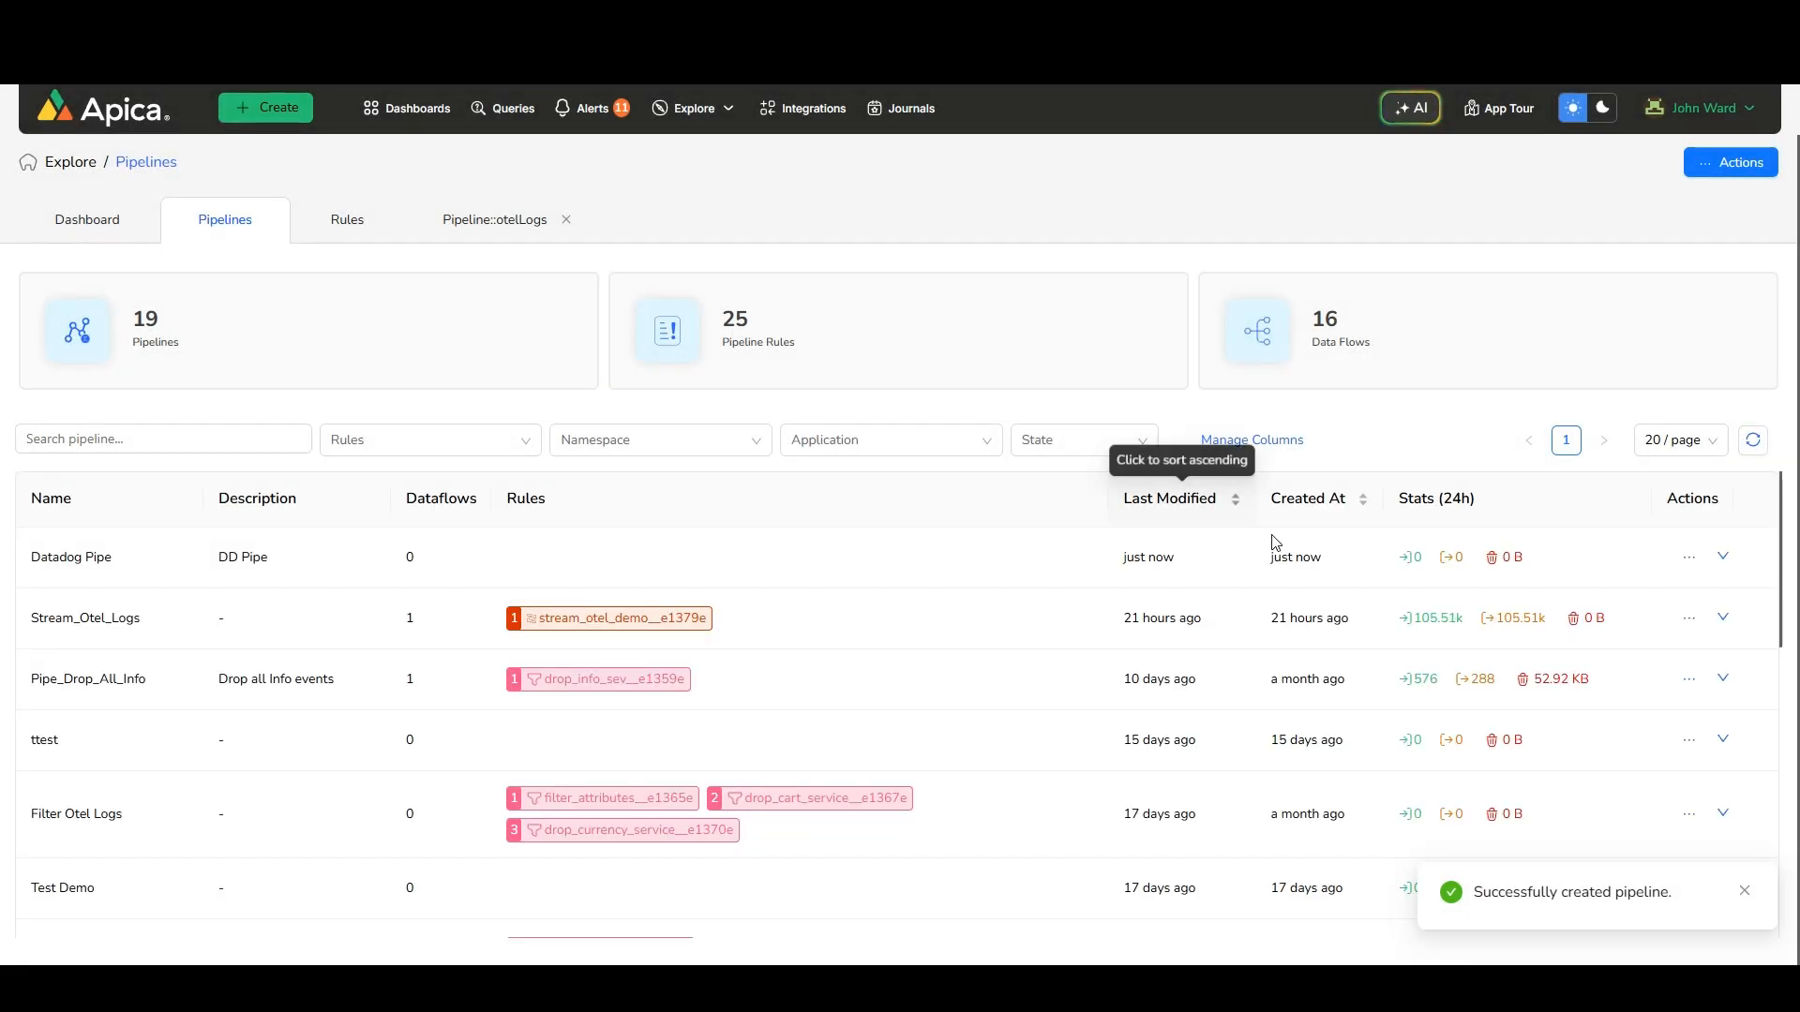
Open the configuration of Datadog Pipe and add a Filter rule to it
left_click(1689, 558)
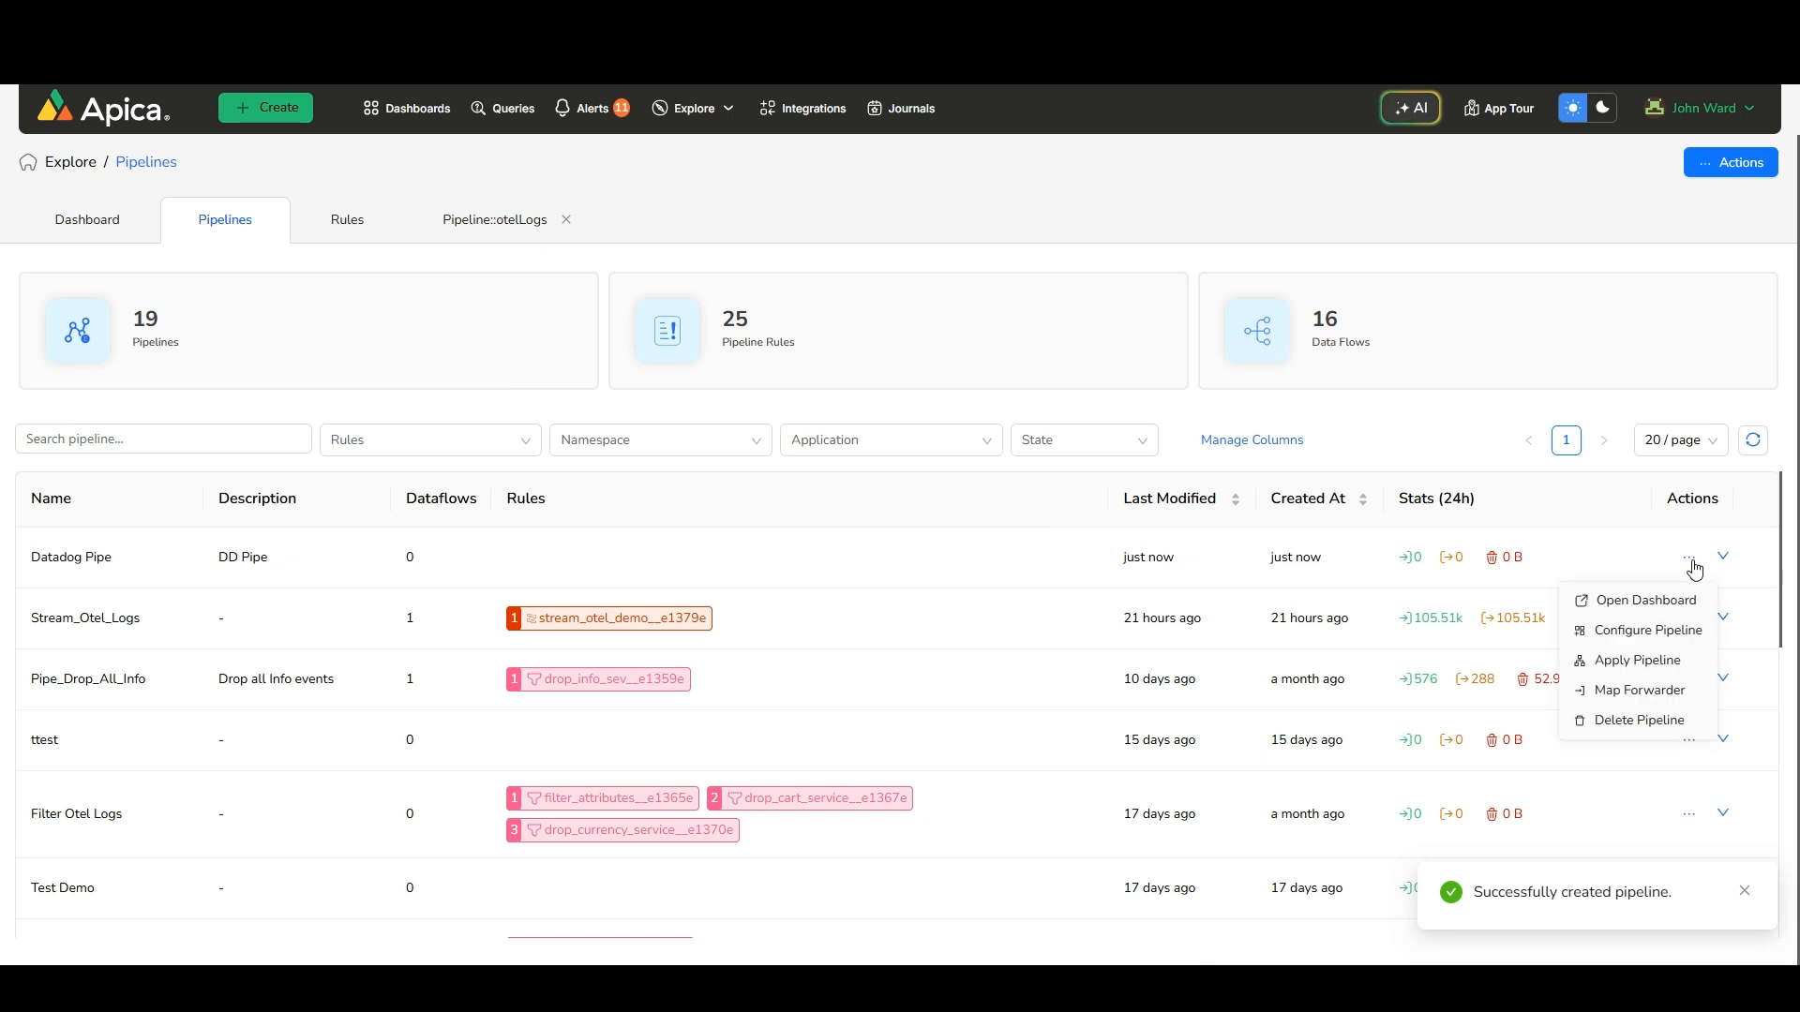
left_click(1634, 638)
left_click(832, 233)
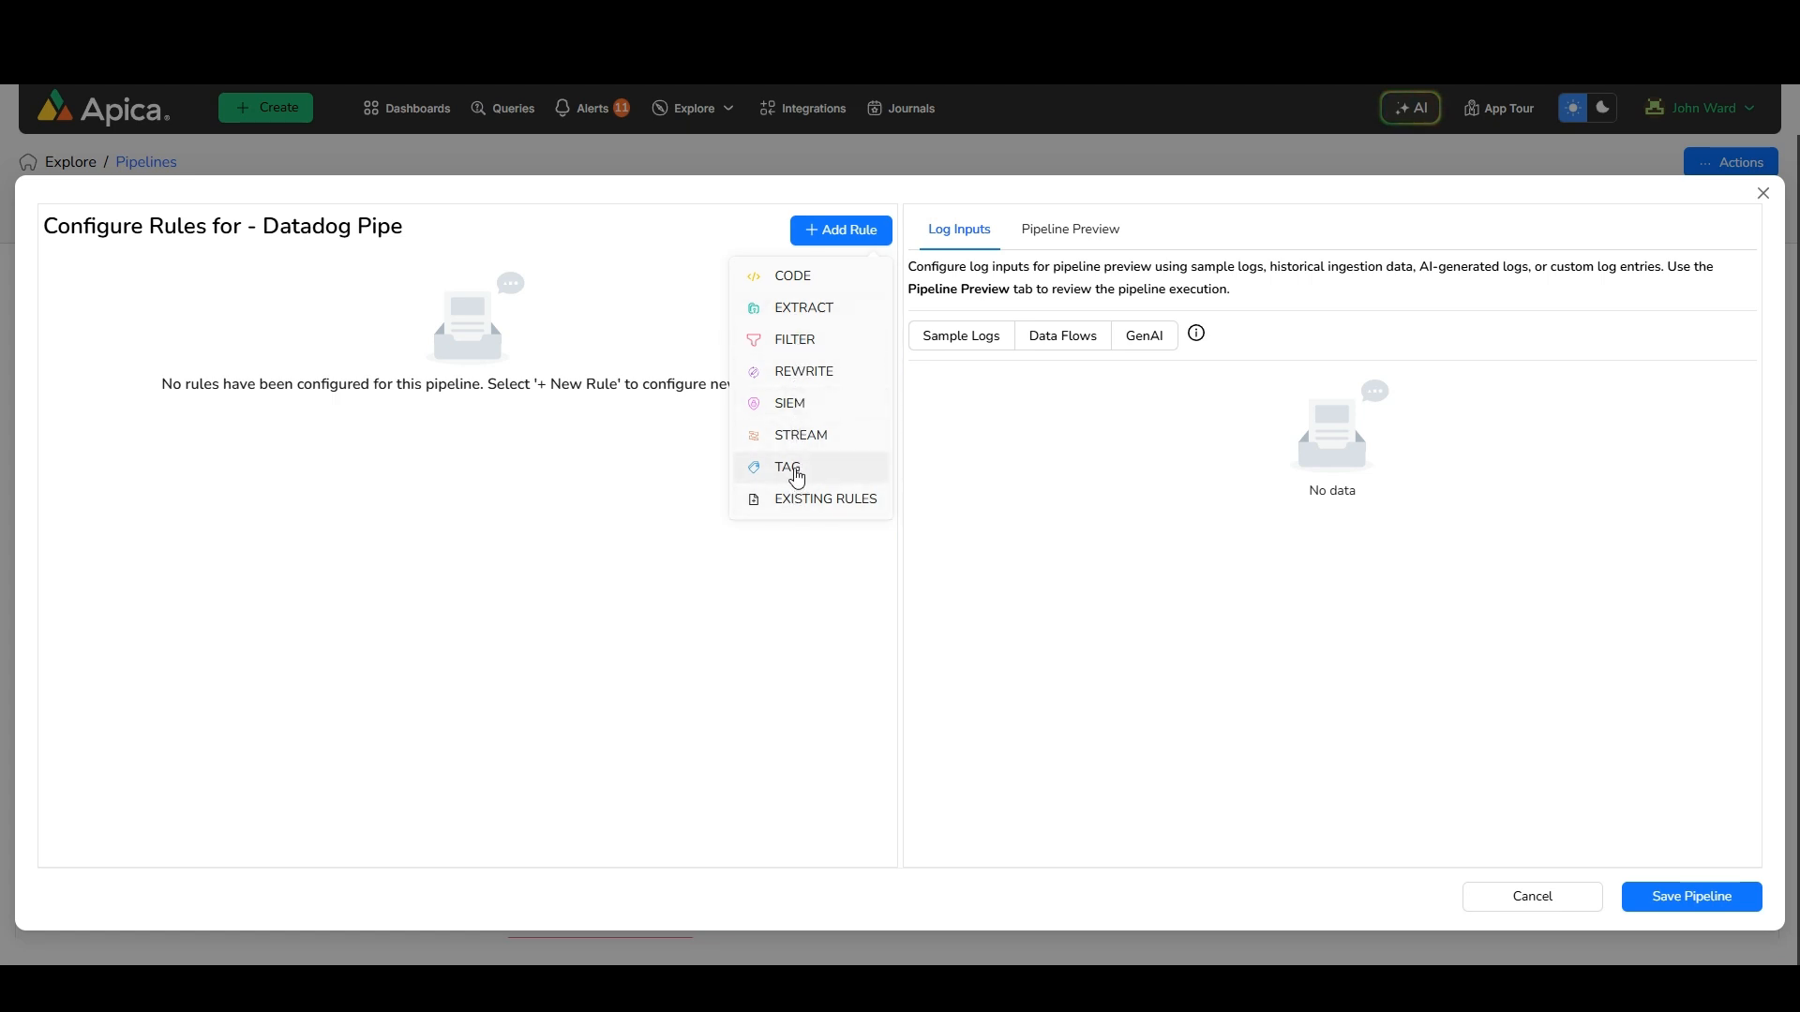
left_click(799, 345)
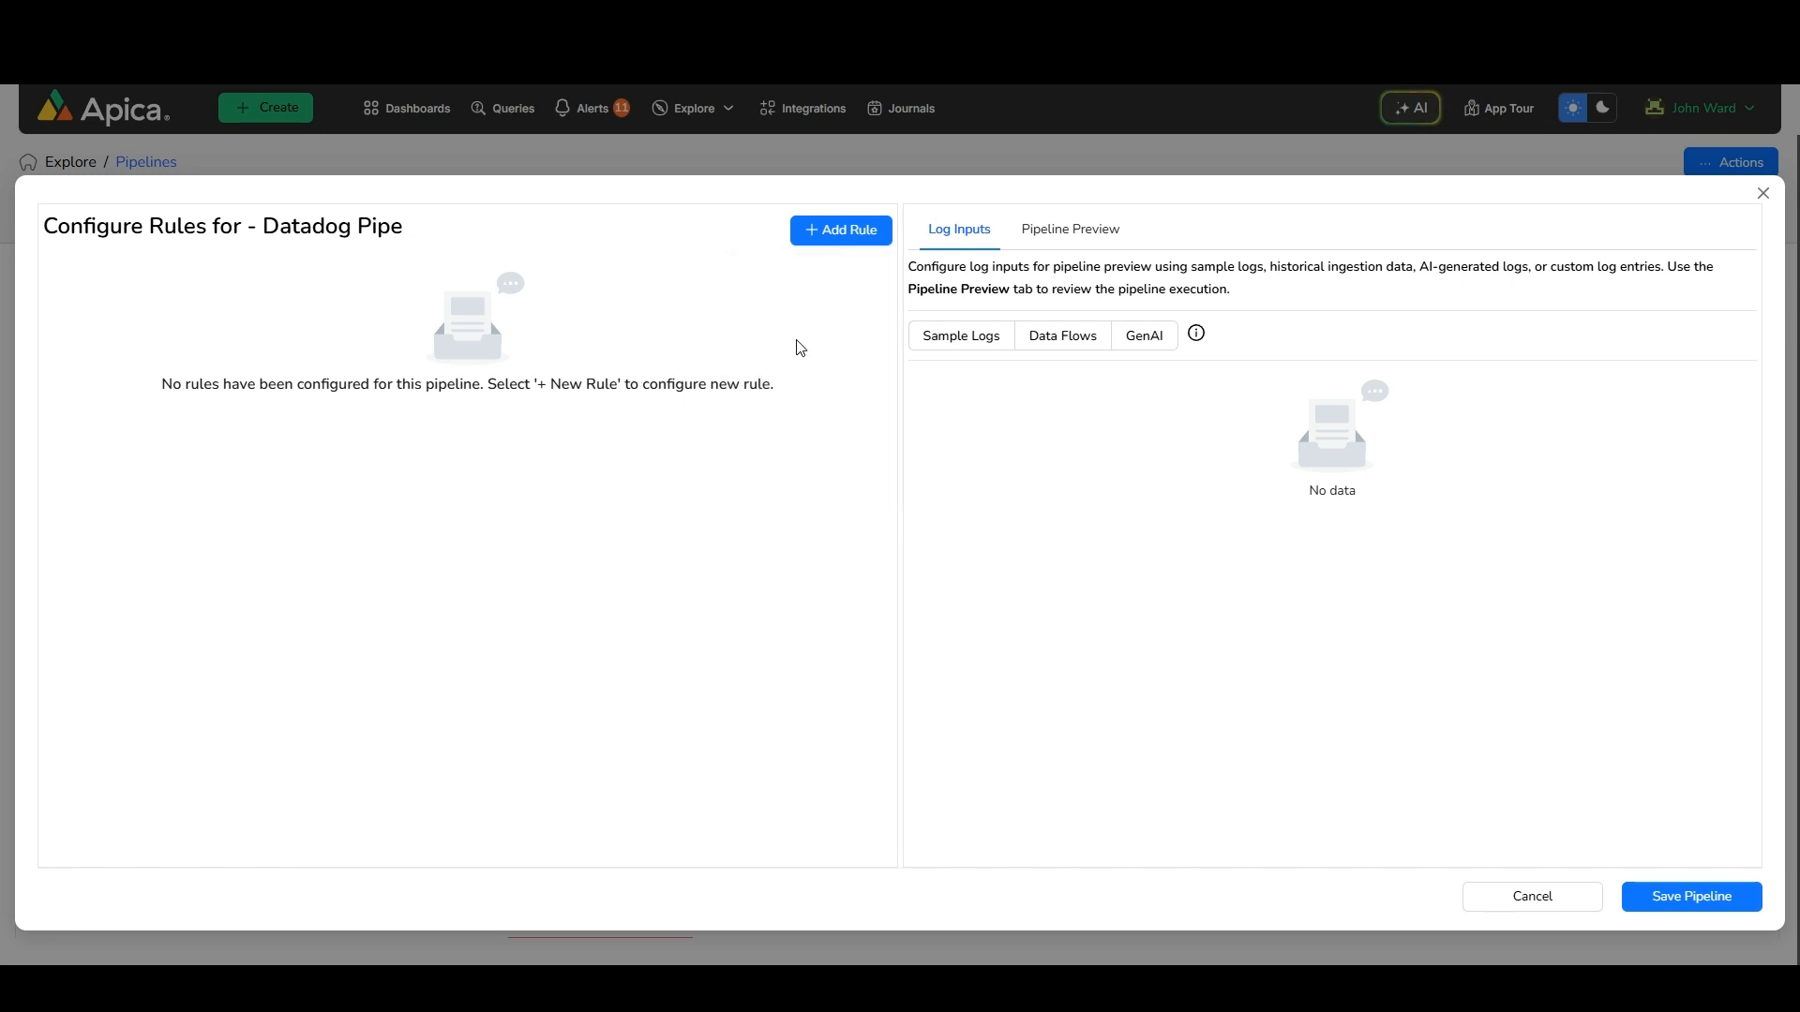
Name the filter rule filter_dd_example and assign it to the test group
left_click(211, 574)
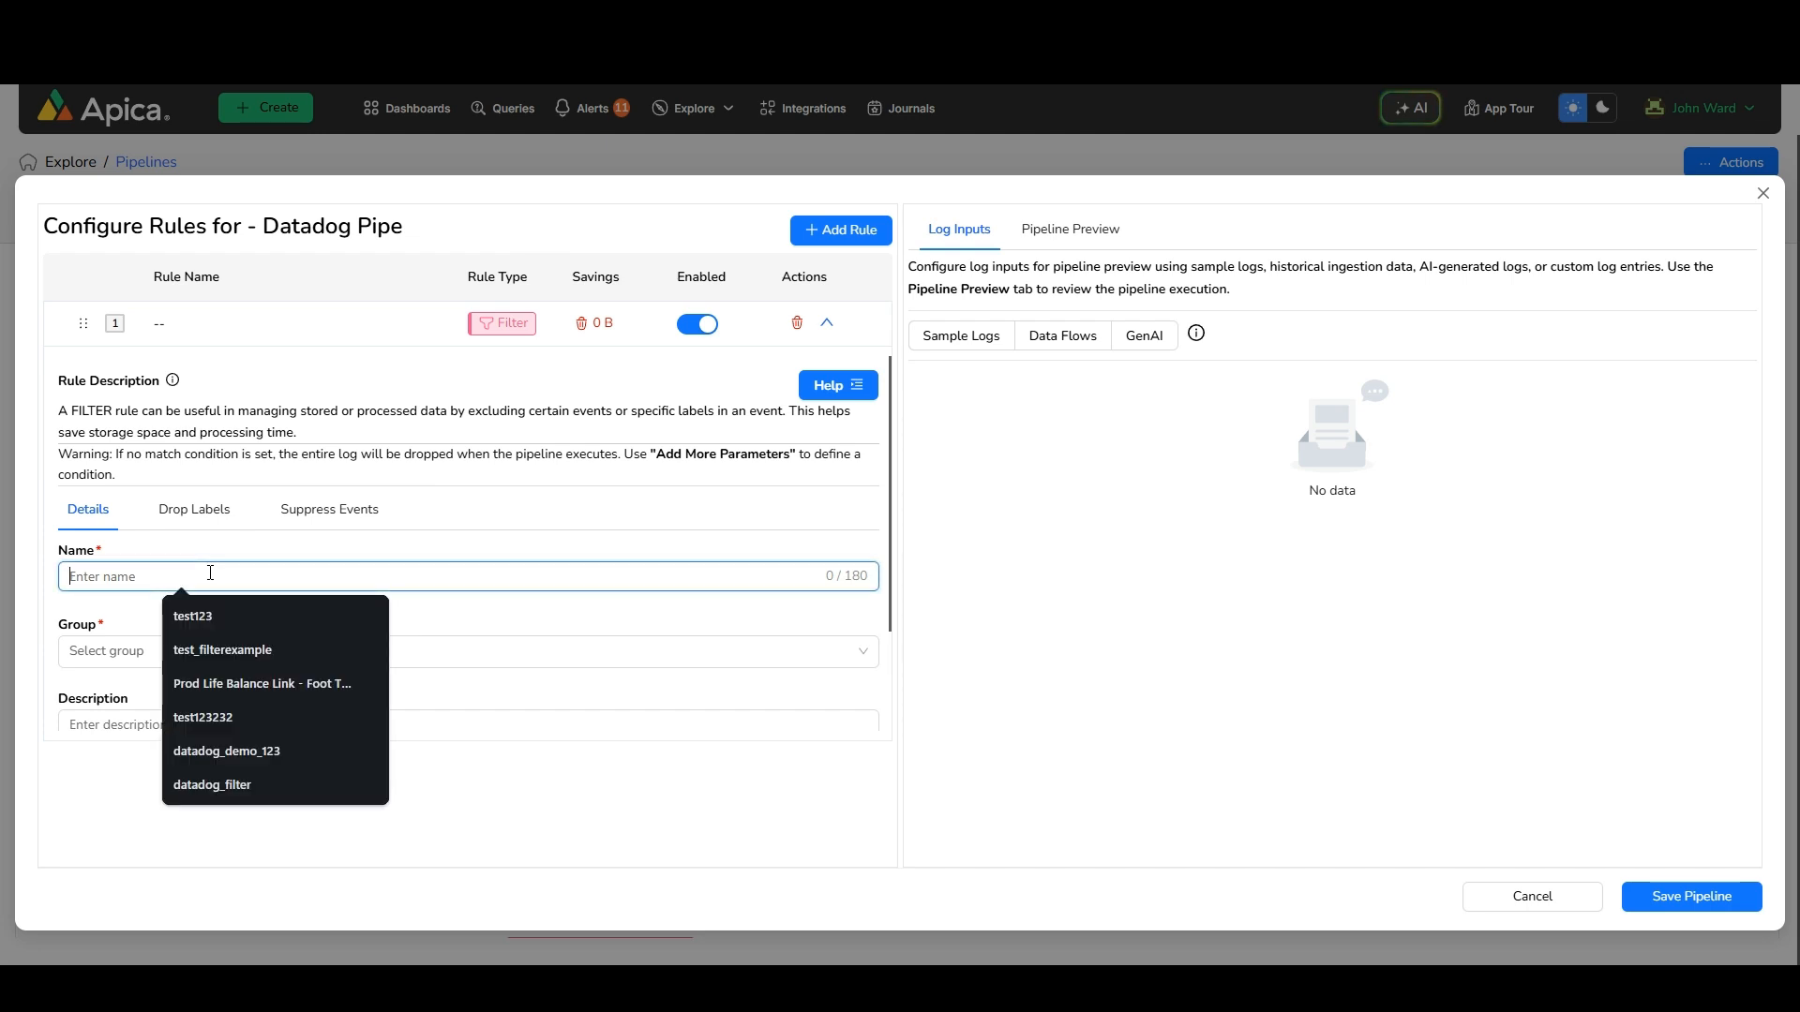
type("filter_dd_exa")
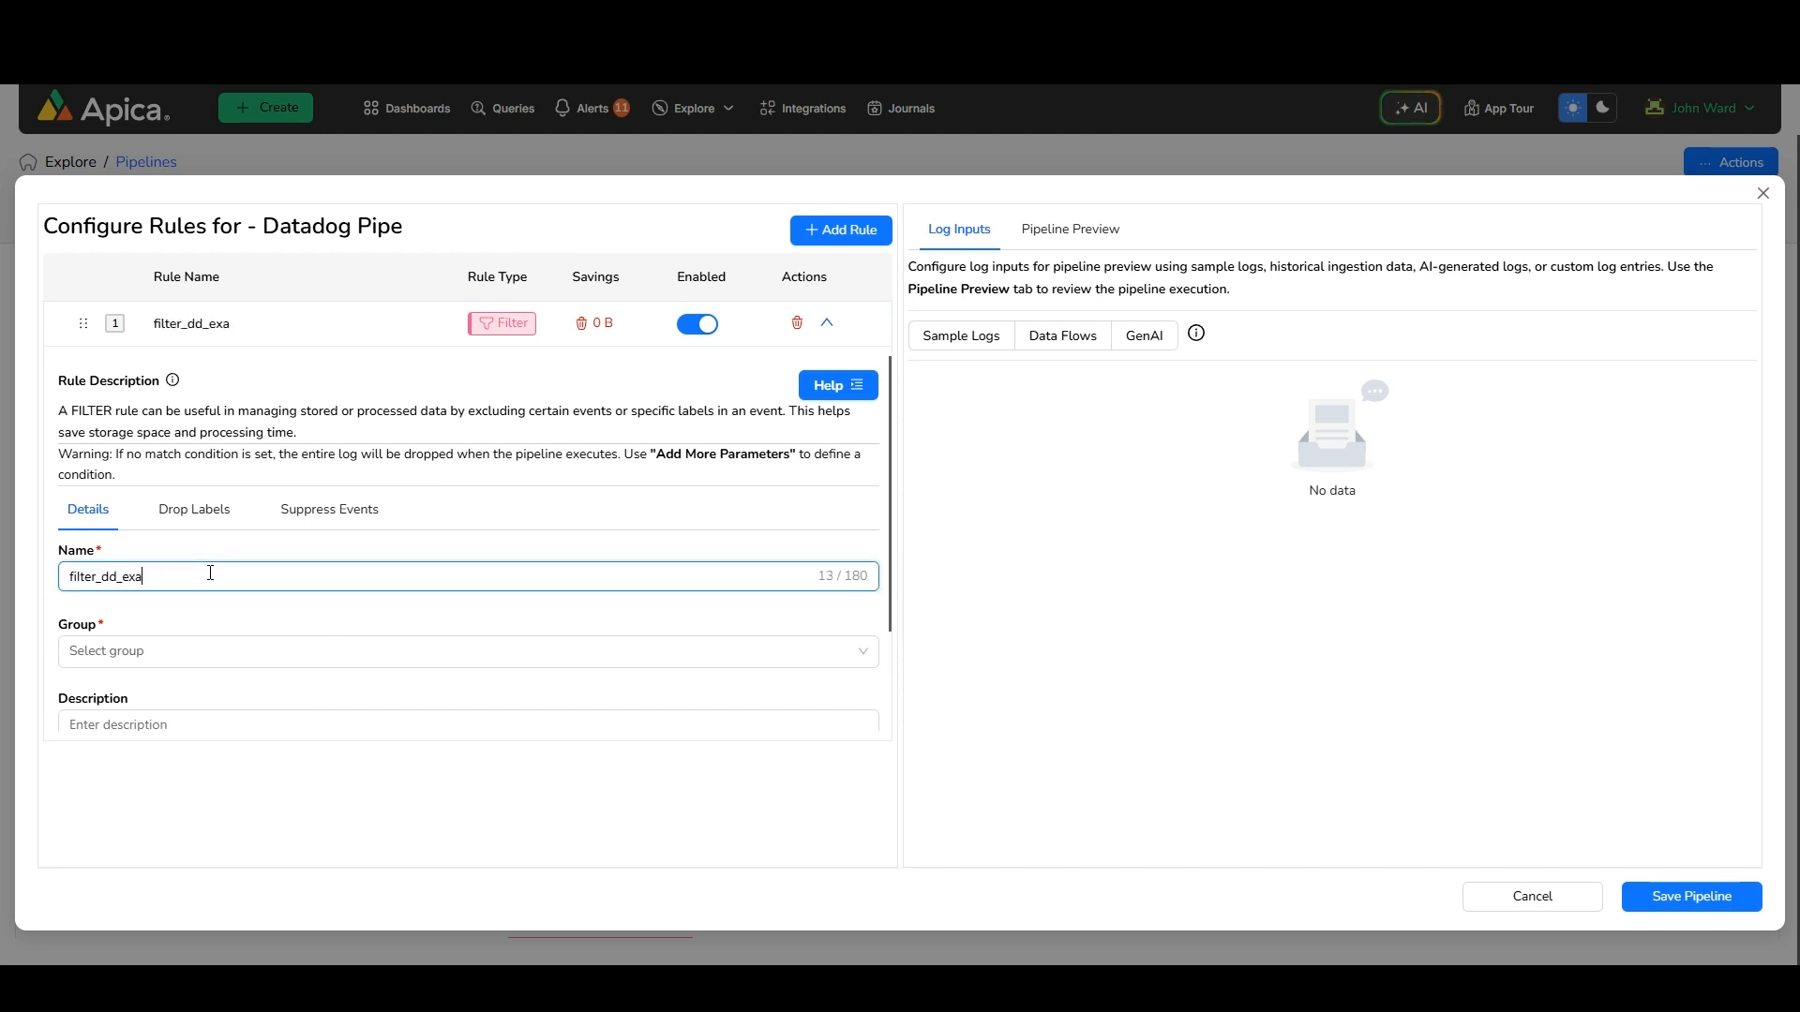
type("mple")
key("Tab")
type("test")
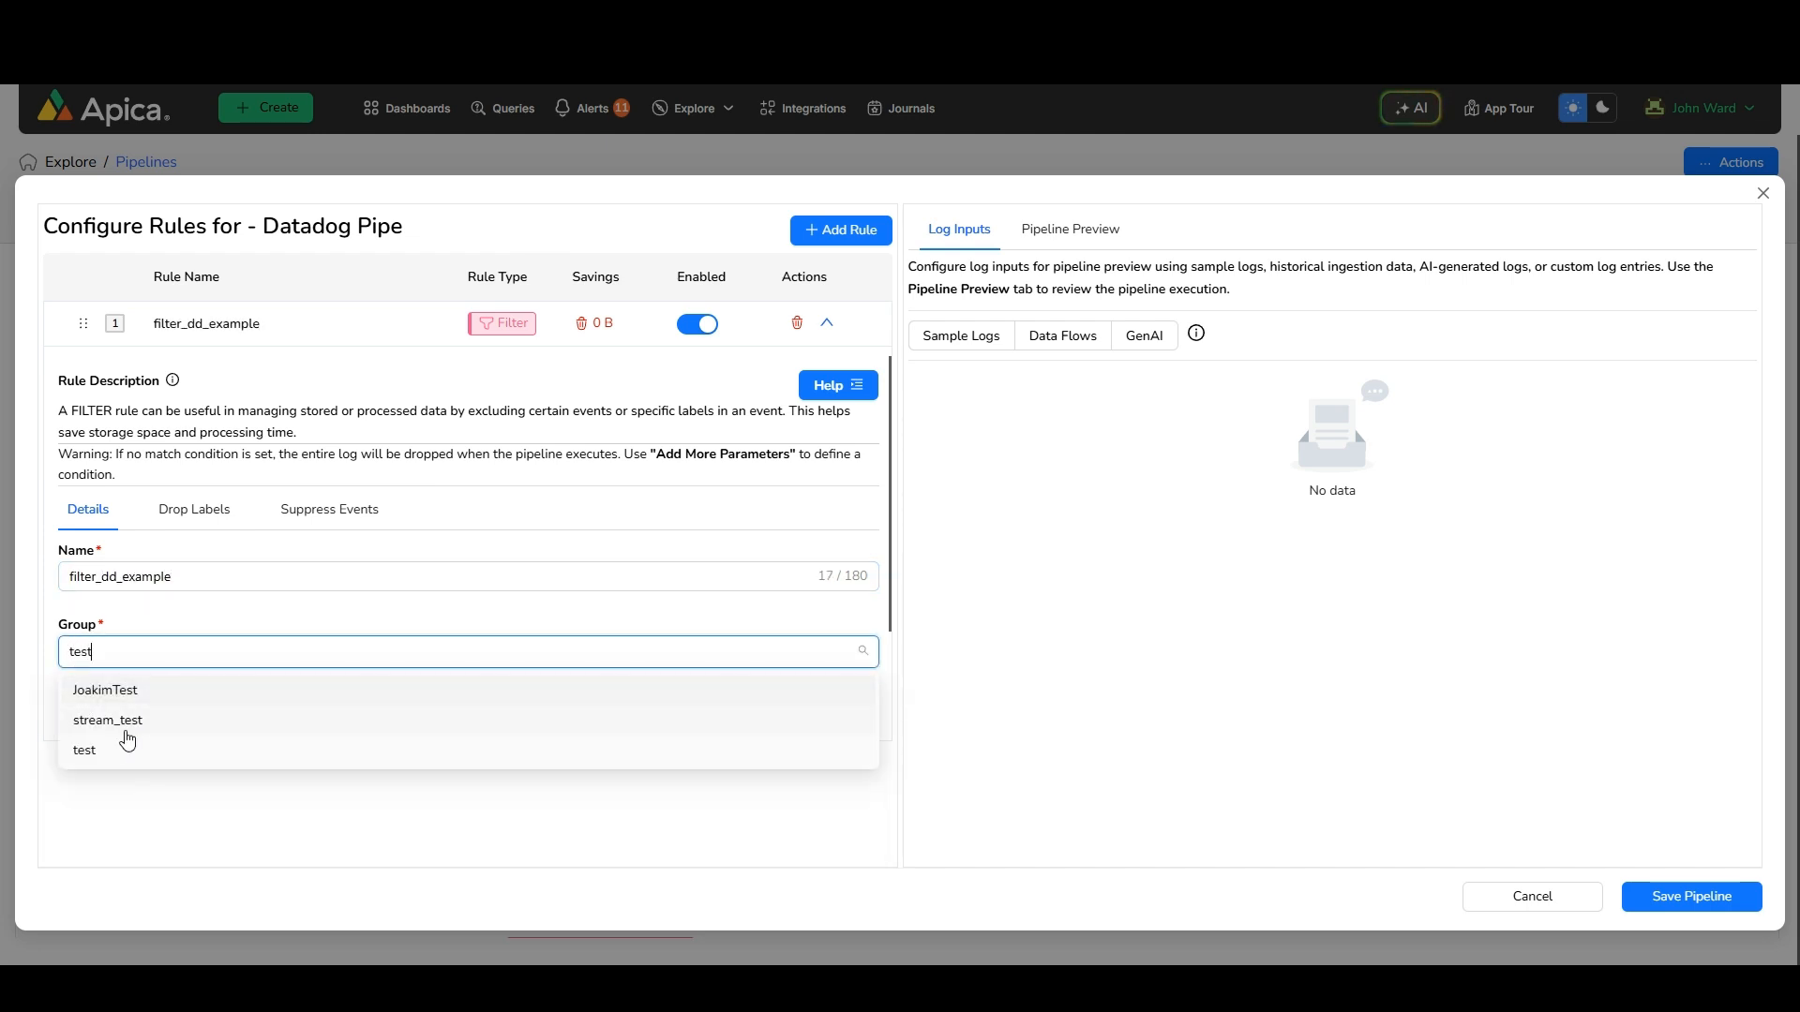
left_click(127, 747)
Enable drop labels for the filter rule
left_click(194, 511)
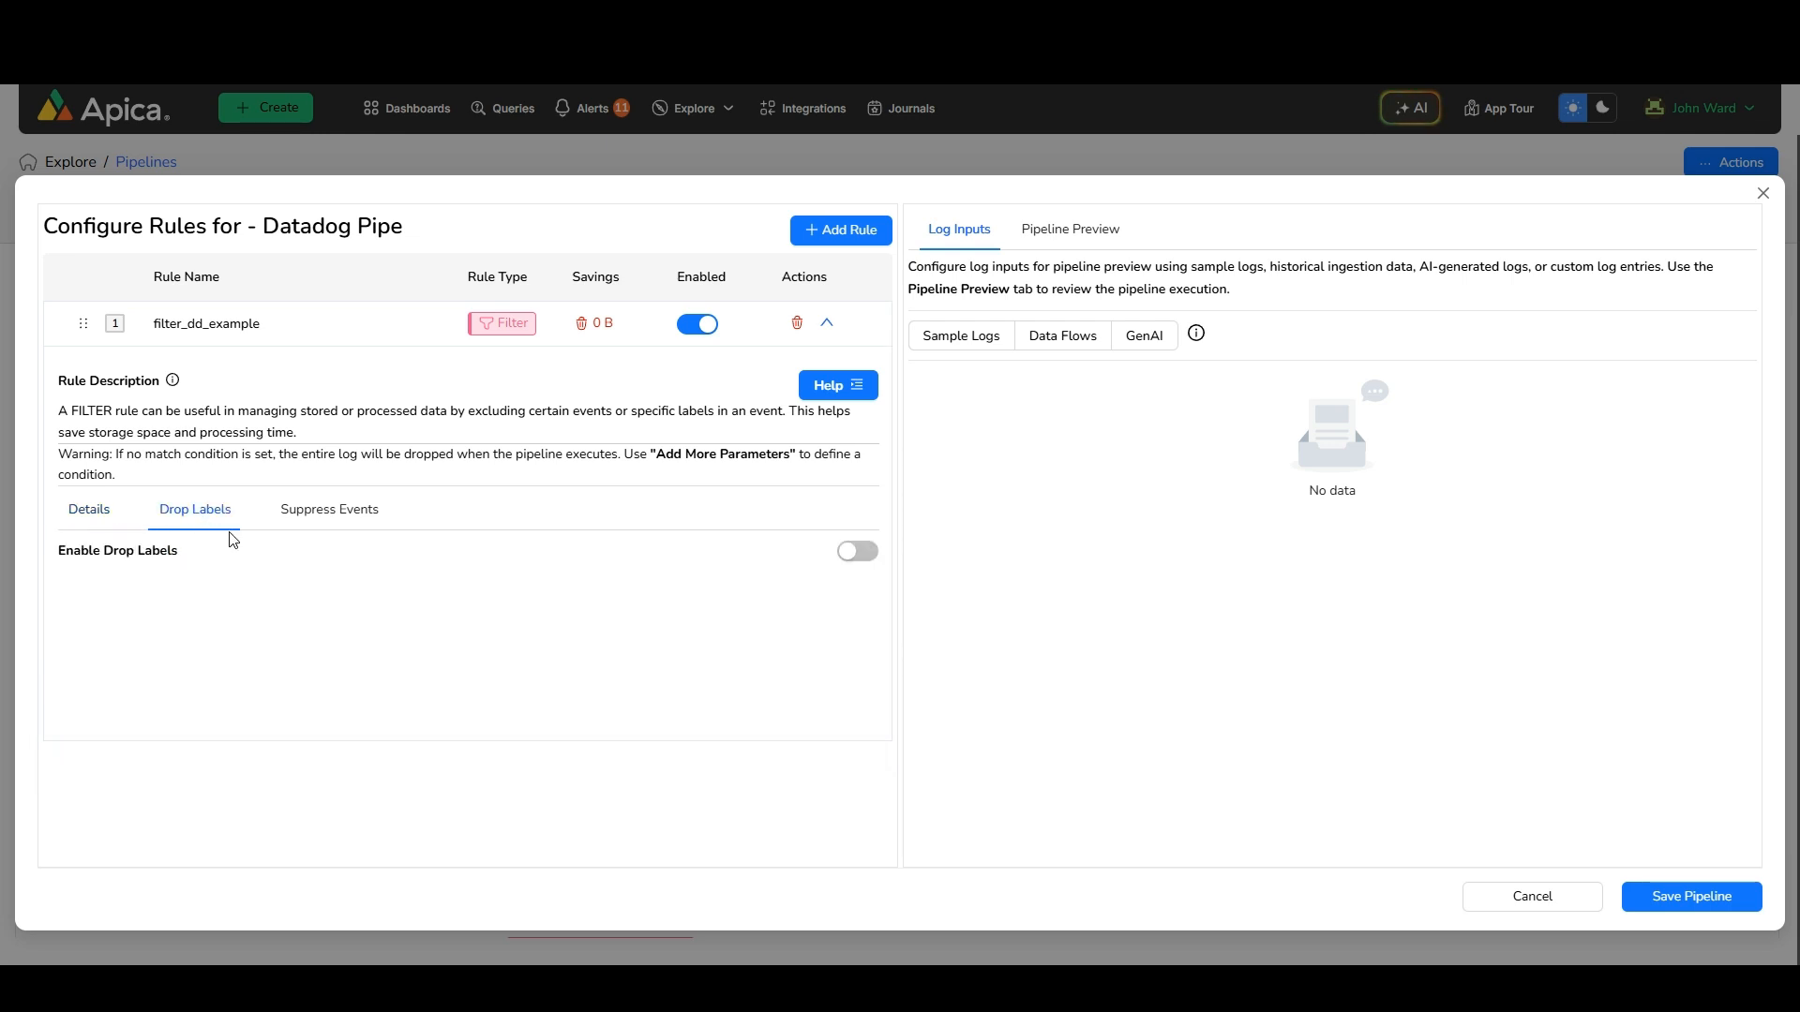
left_click(857, 551)
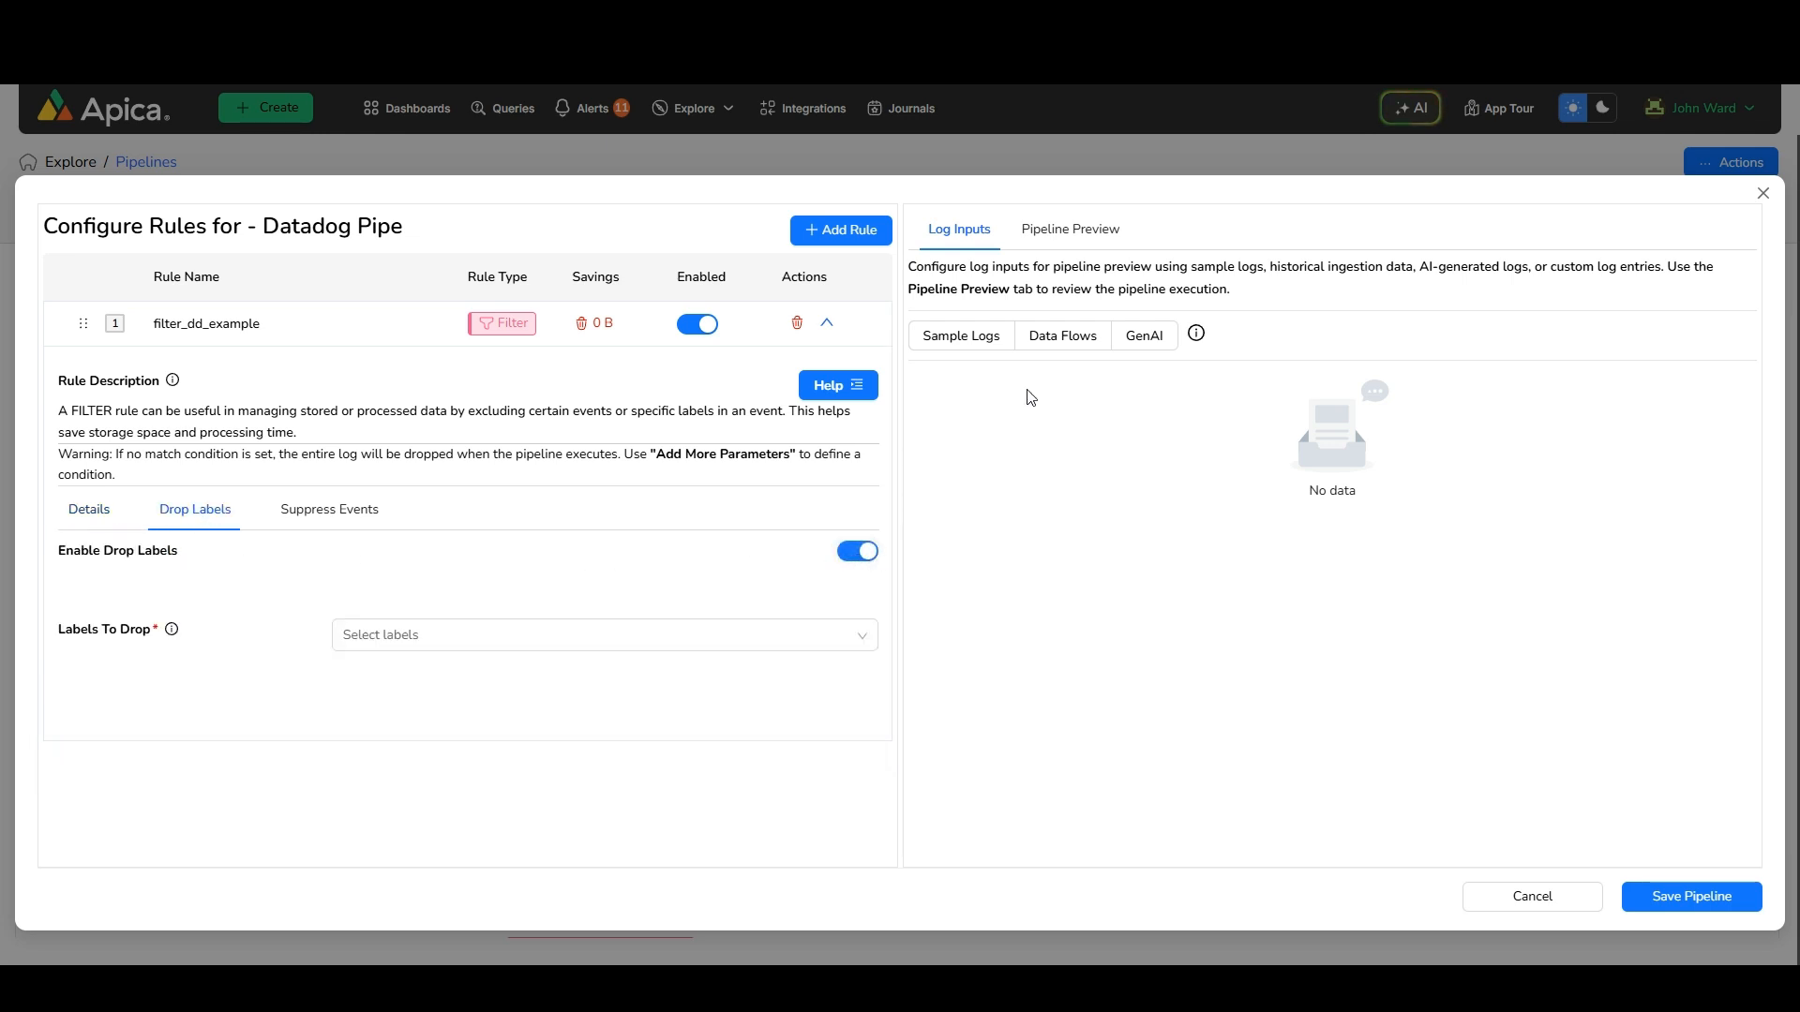
Load log inputs from data flows for the OtelDemo namespace and the Otel_Logs_Demo application
left_click(1062, 339)
left_click(1219, 403)
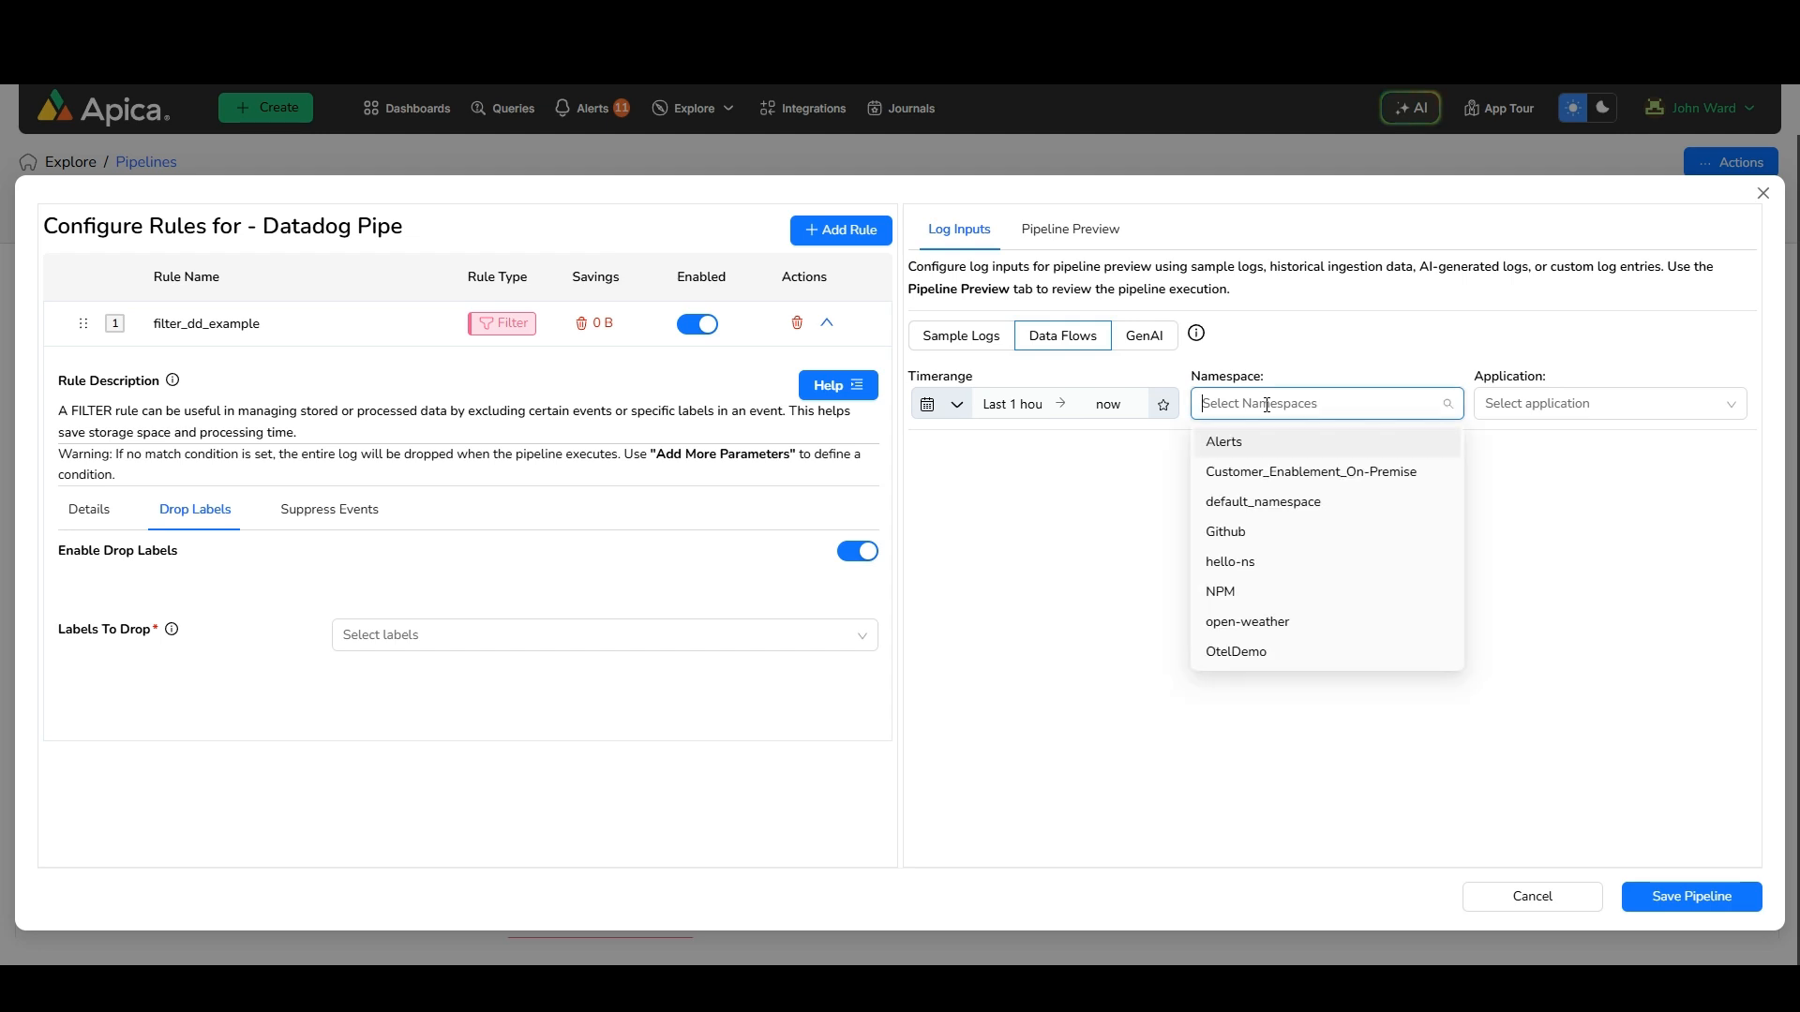
left_click(1238, 652)
left_click(1538, 403)
left_click(1515, 450)
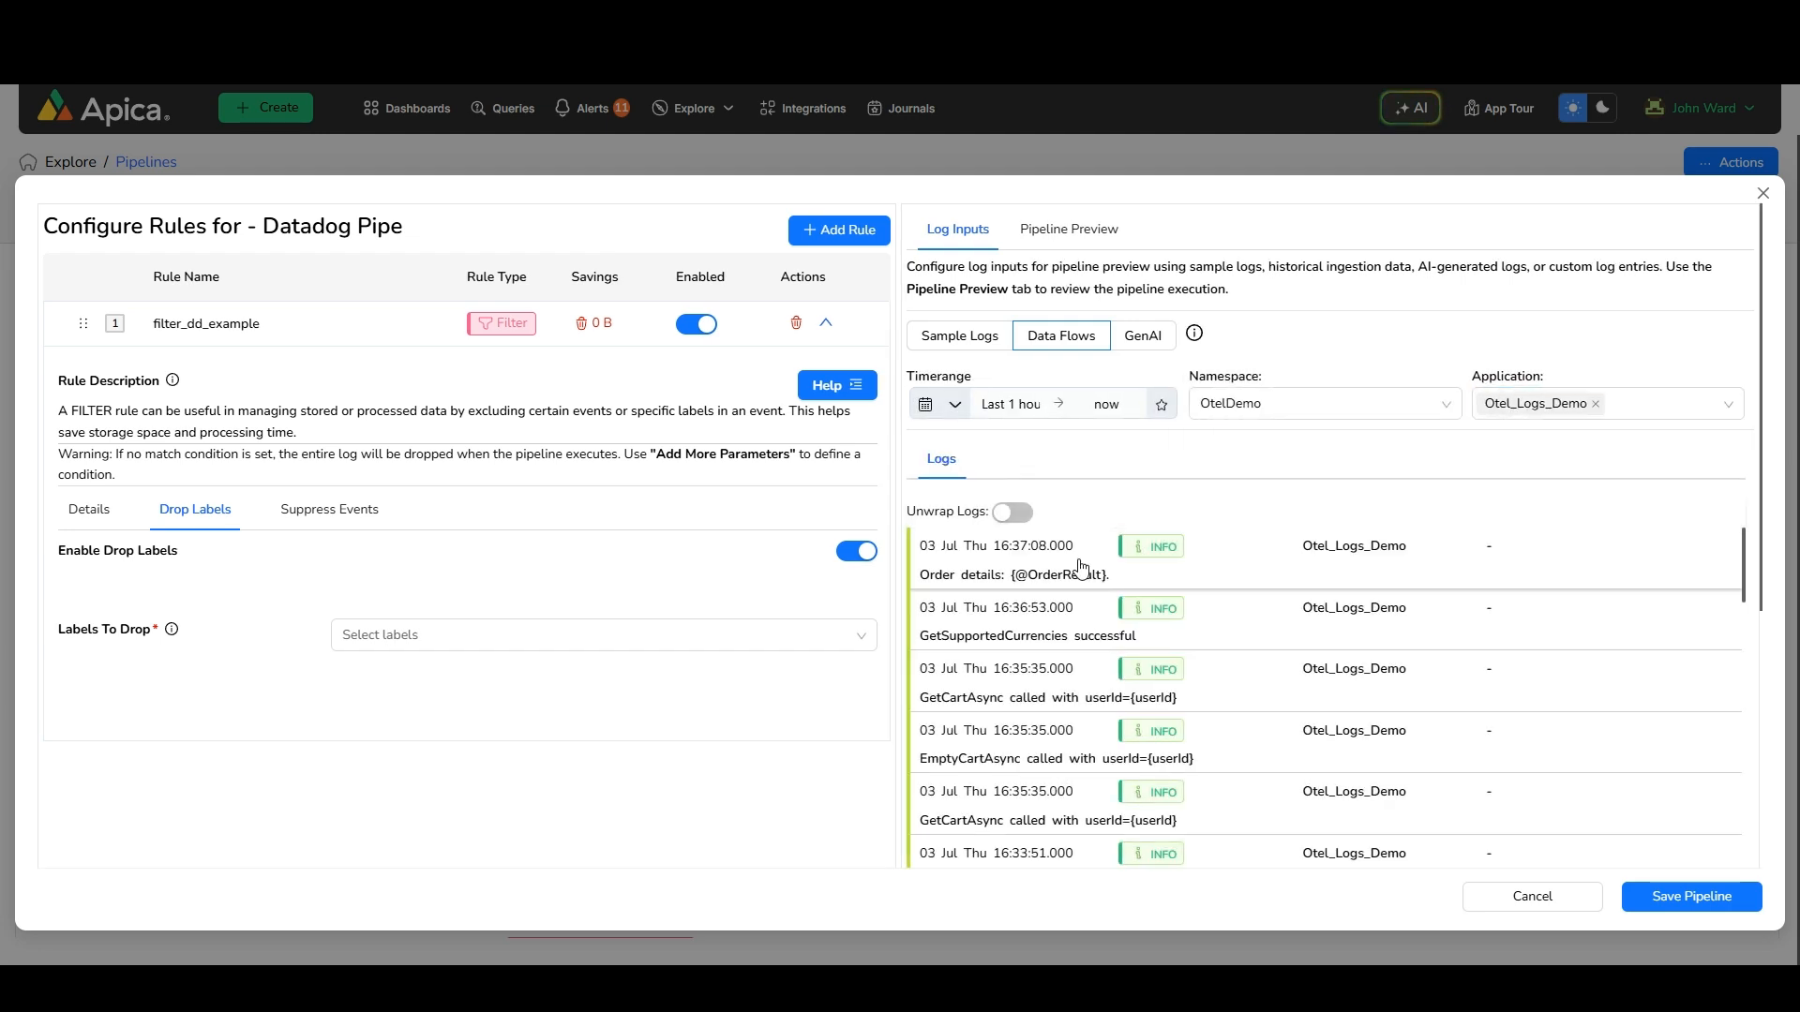
Inspect a sample log's structured data to identify telemetry and process labels
left_click(1083, 565)
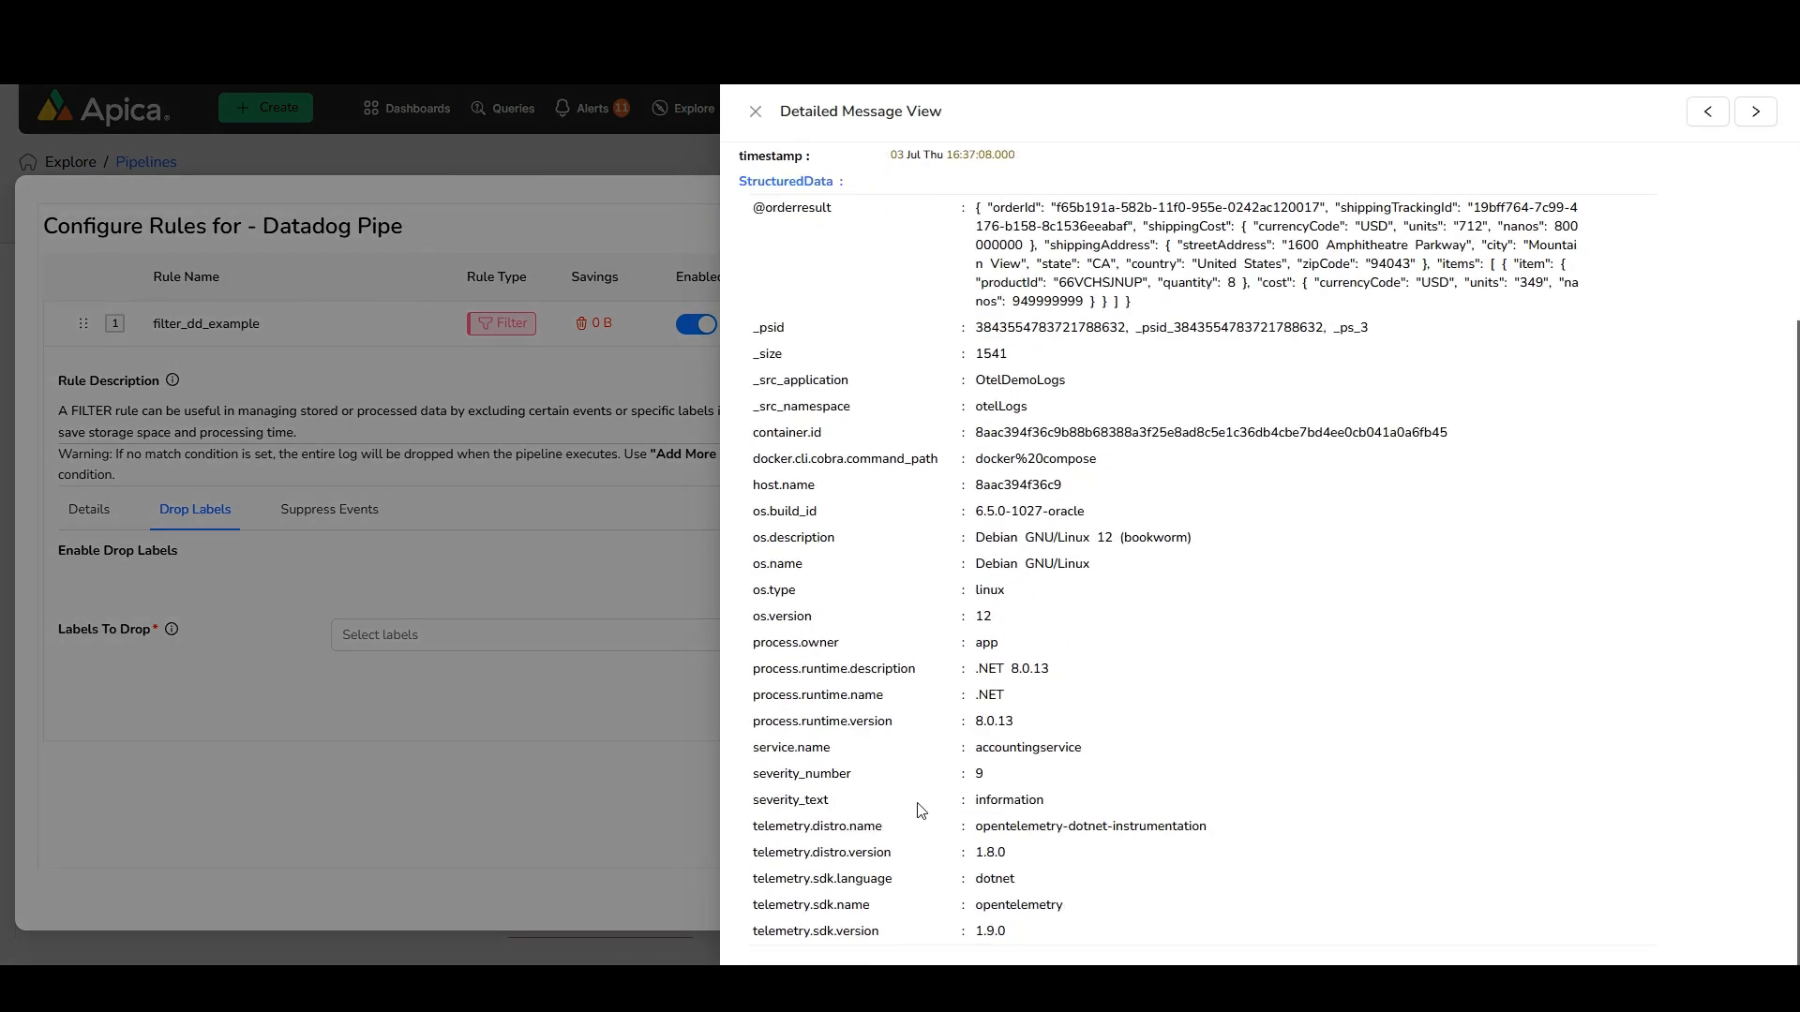
left_click_drag(879, 938, 754, 832)
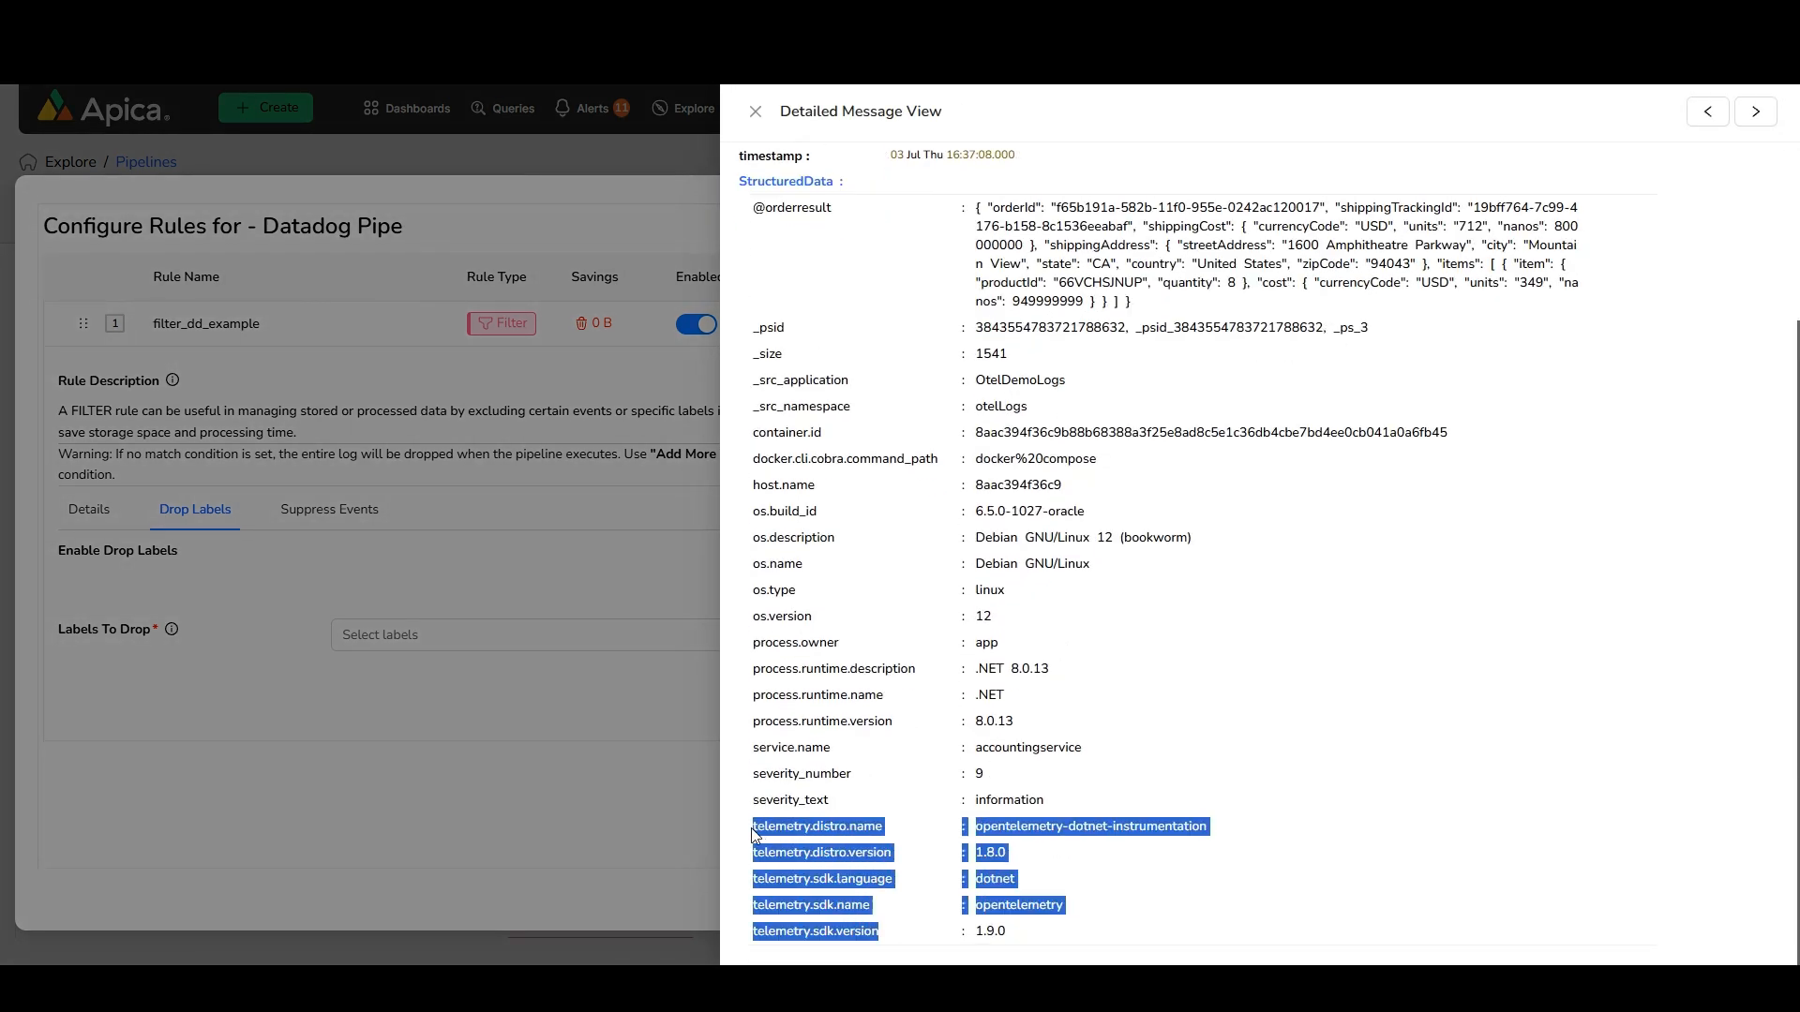
left_click_drag(889, 731, 746, 658)
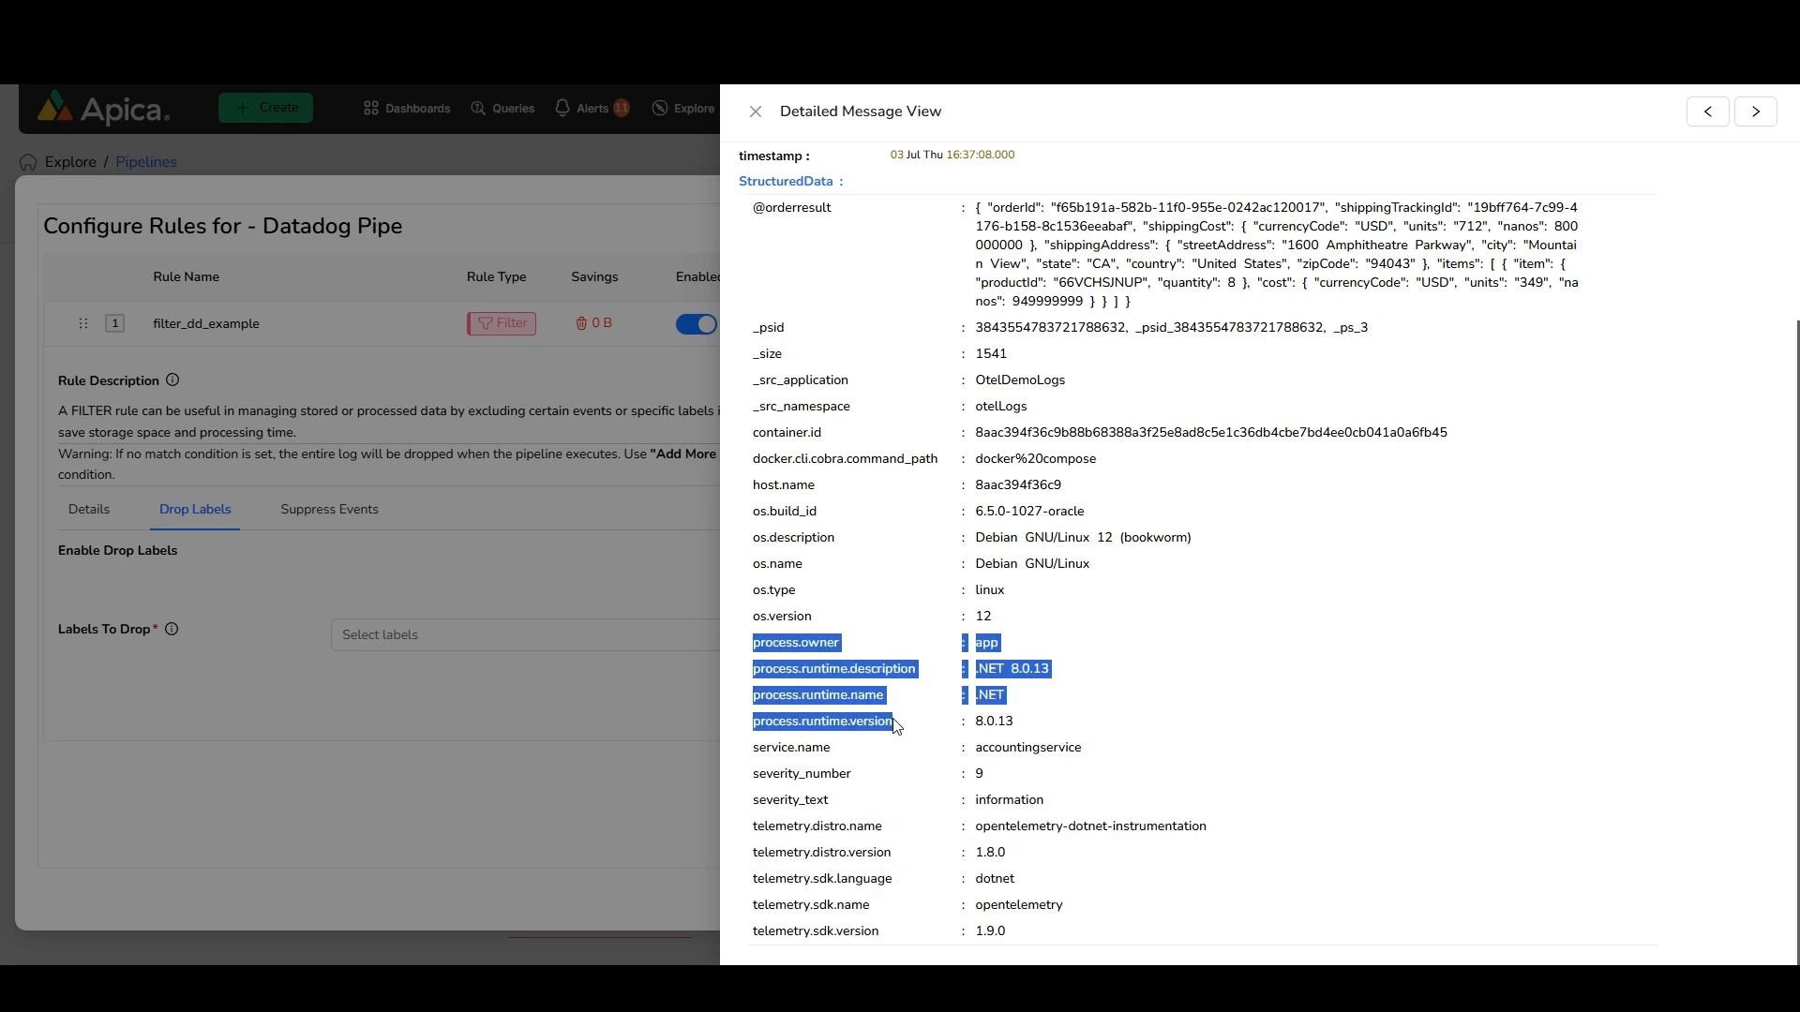
left_click(659, 696)
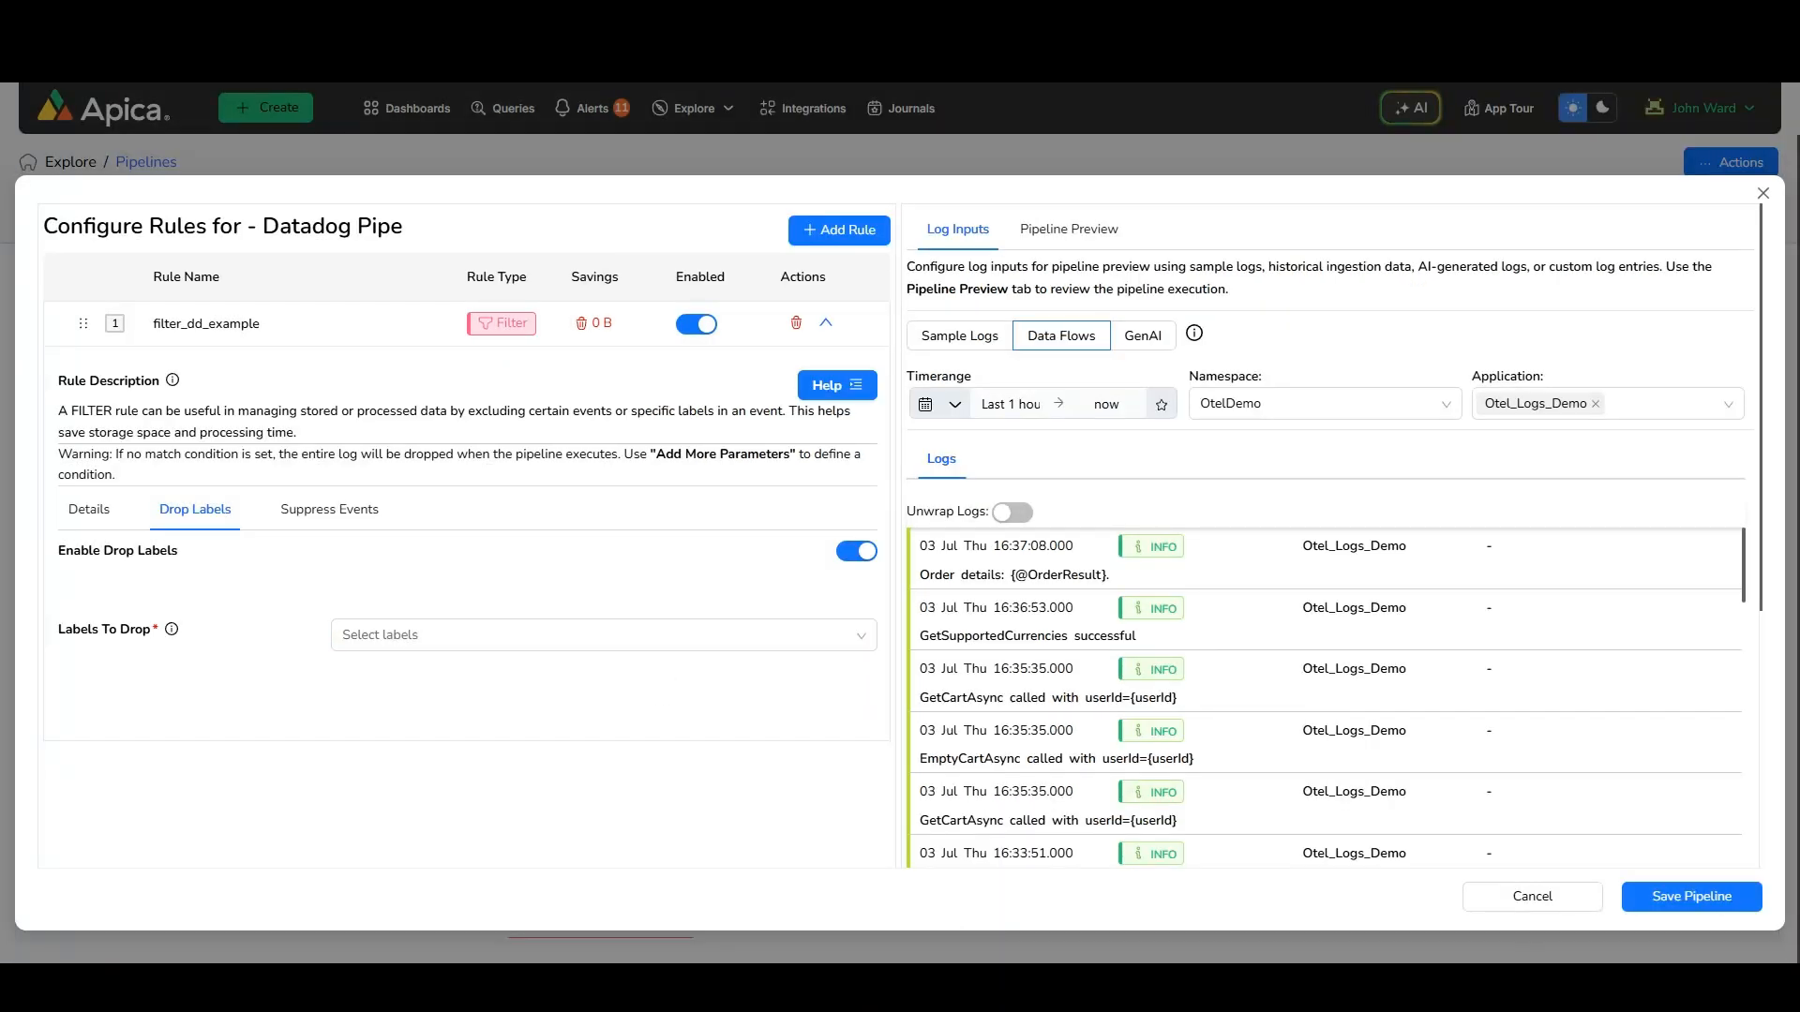
Add telemetry.distro.name, telemetry.distro.version, telemetry.sdk.language, telemetry.sdk.name and telemetry.sdk.version to the labels to drop
left_click(618, 635)
type("te")
key("Down")
key("Down")
key("Down")
key("Down")
key("Down")
key("Return")
type("lem")
key("Down")
key("Down")
key("Return")
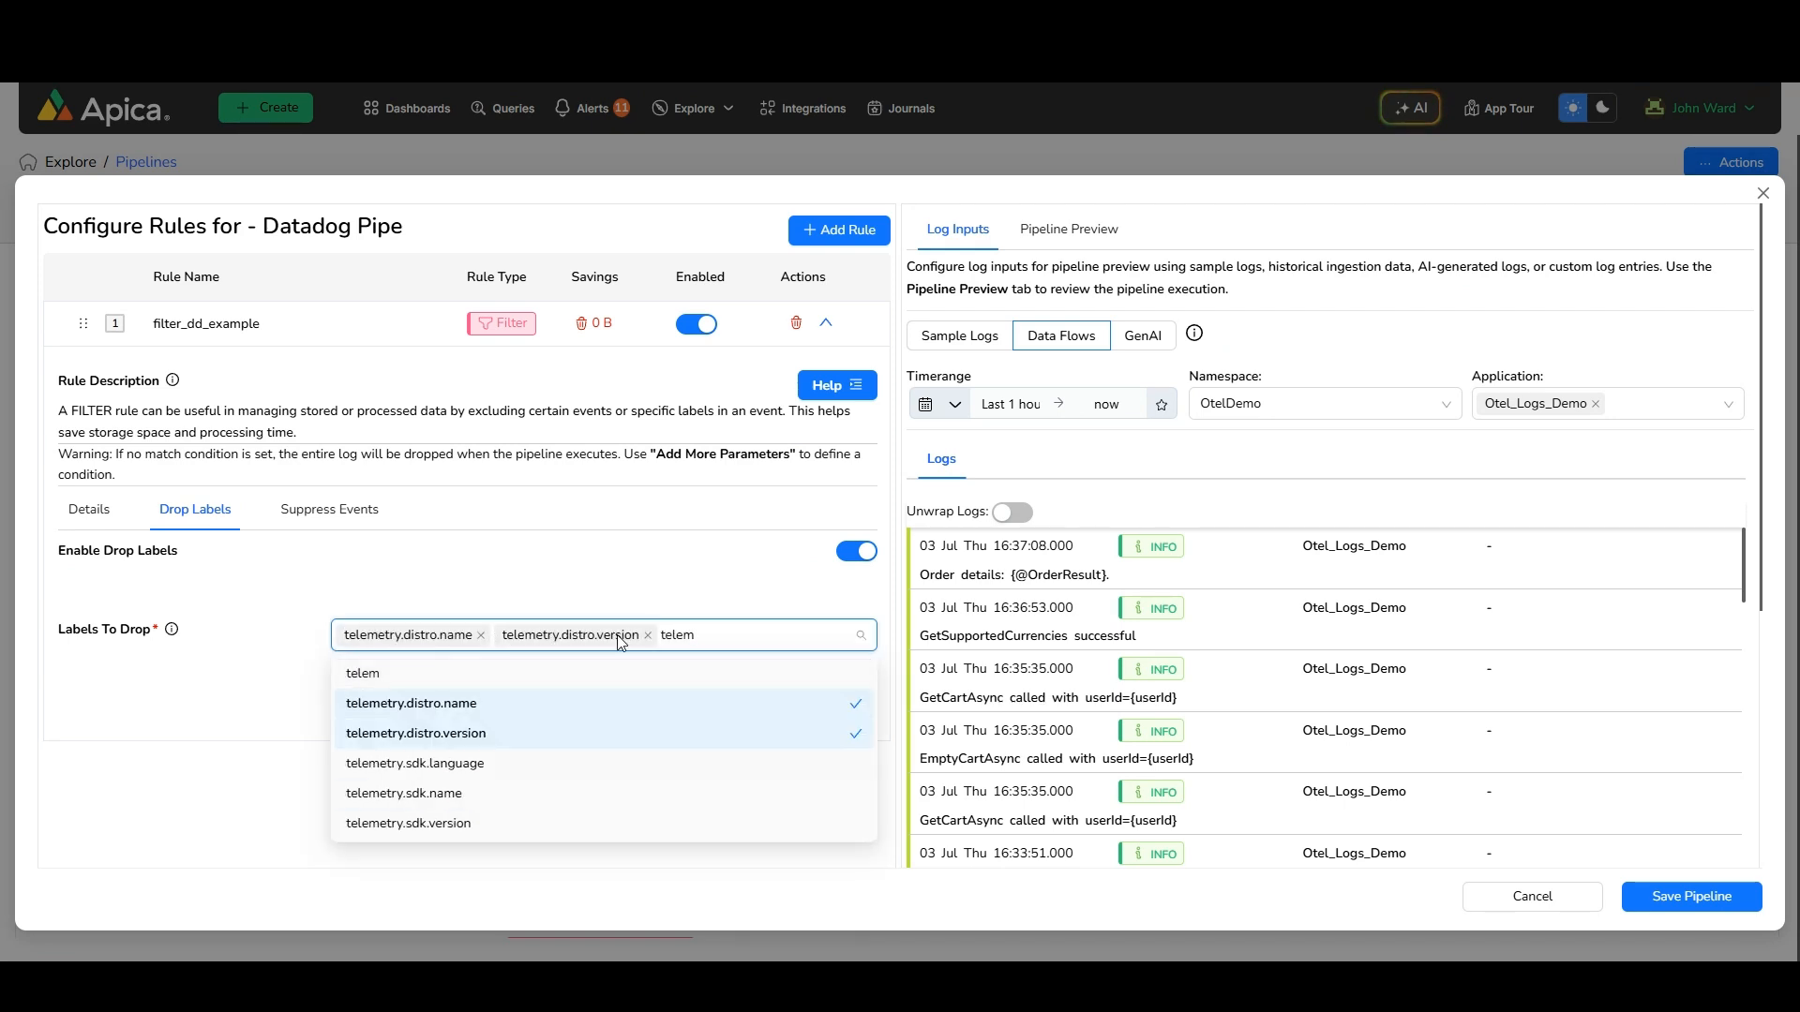
key("Down")
key("Return")
type("telem")
key("Down")
key("Down")
key("Down")
key("Down")
key("Return")
type("telem")
key("Down")
key("Down")
key("Down")
key("Down")
key("Down")
key("Return")
Add process.command, process.executable.path, process.owner and process.runtime.description to the labels to drop
type("proce")
key("Down")
key("Down")
key("Return")
type("proce")
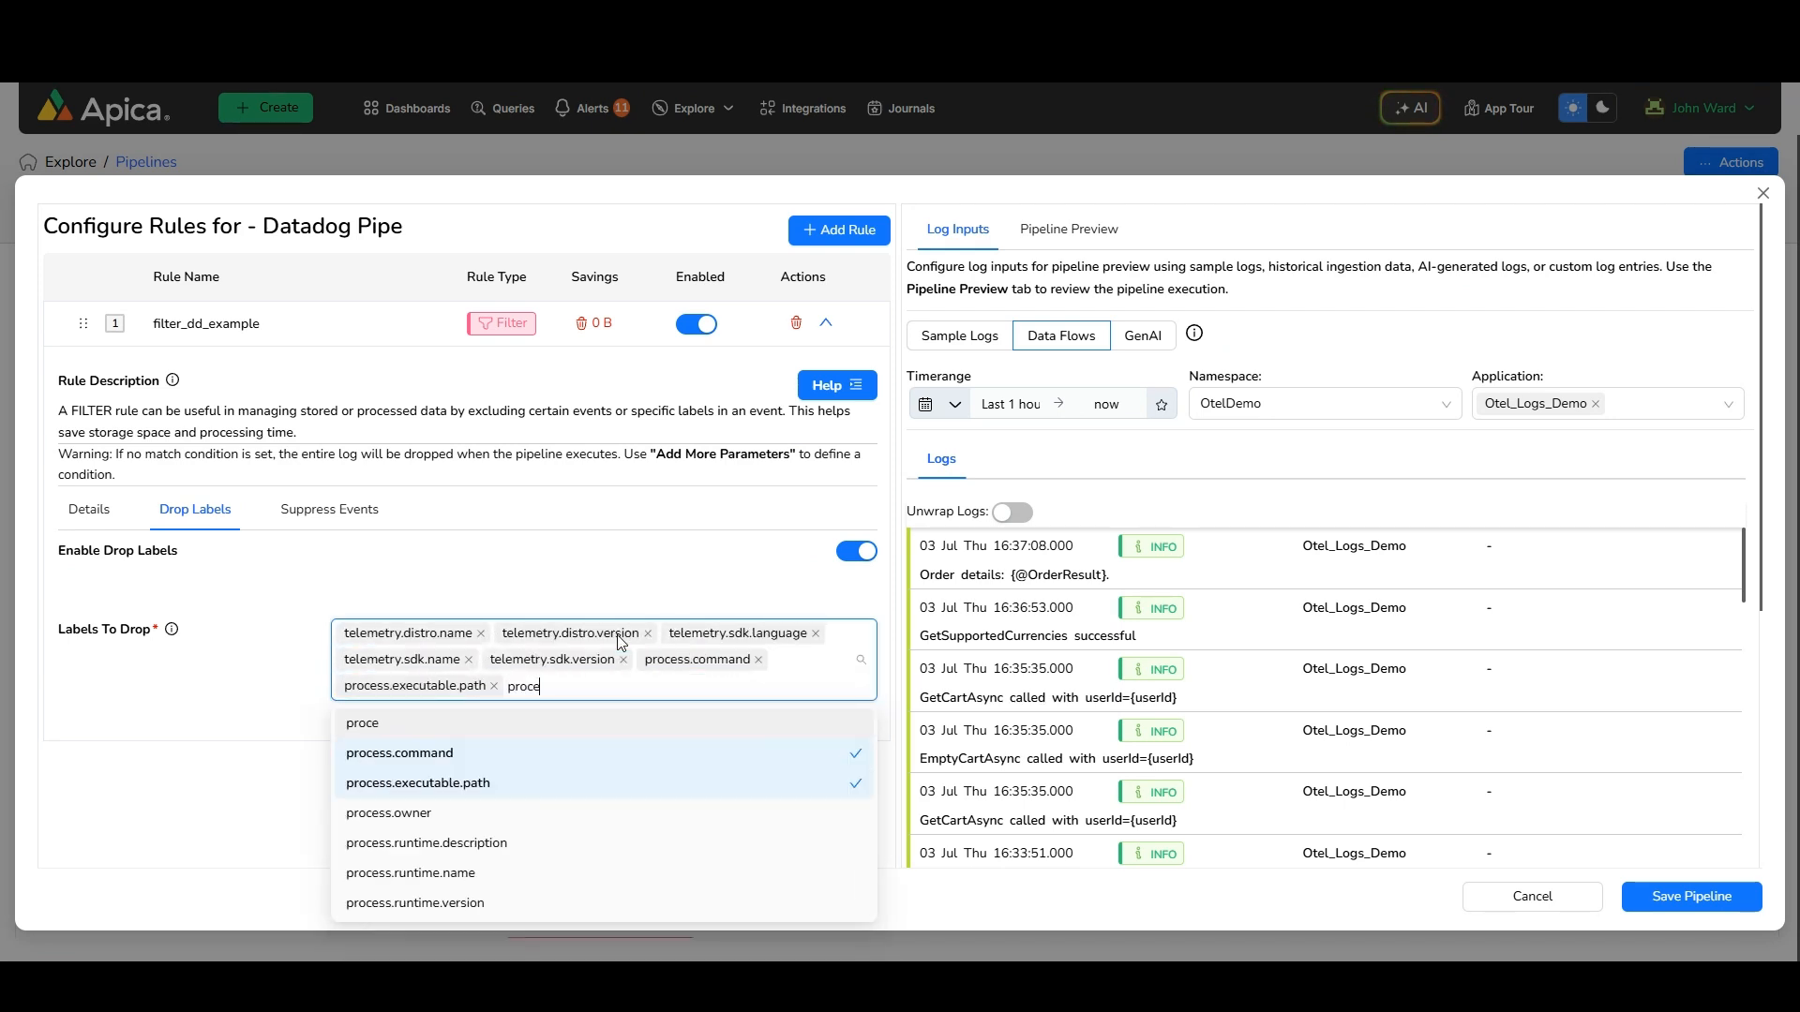
key("Down")
key("Down")
key("Down")
key("Return")
type("proc")
key("Down")
key("Down")
key("Down")
key("Down")
key("Return")
left_click(675, 594)
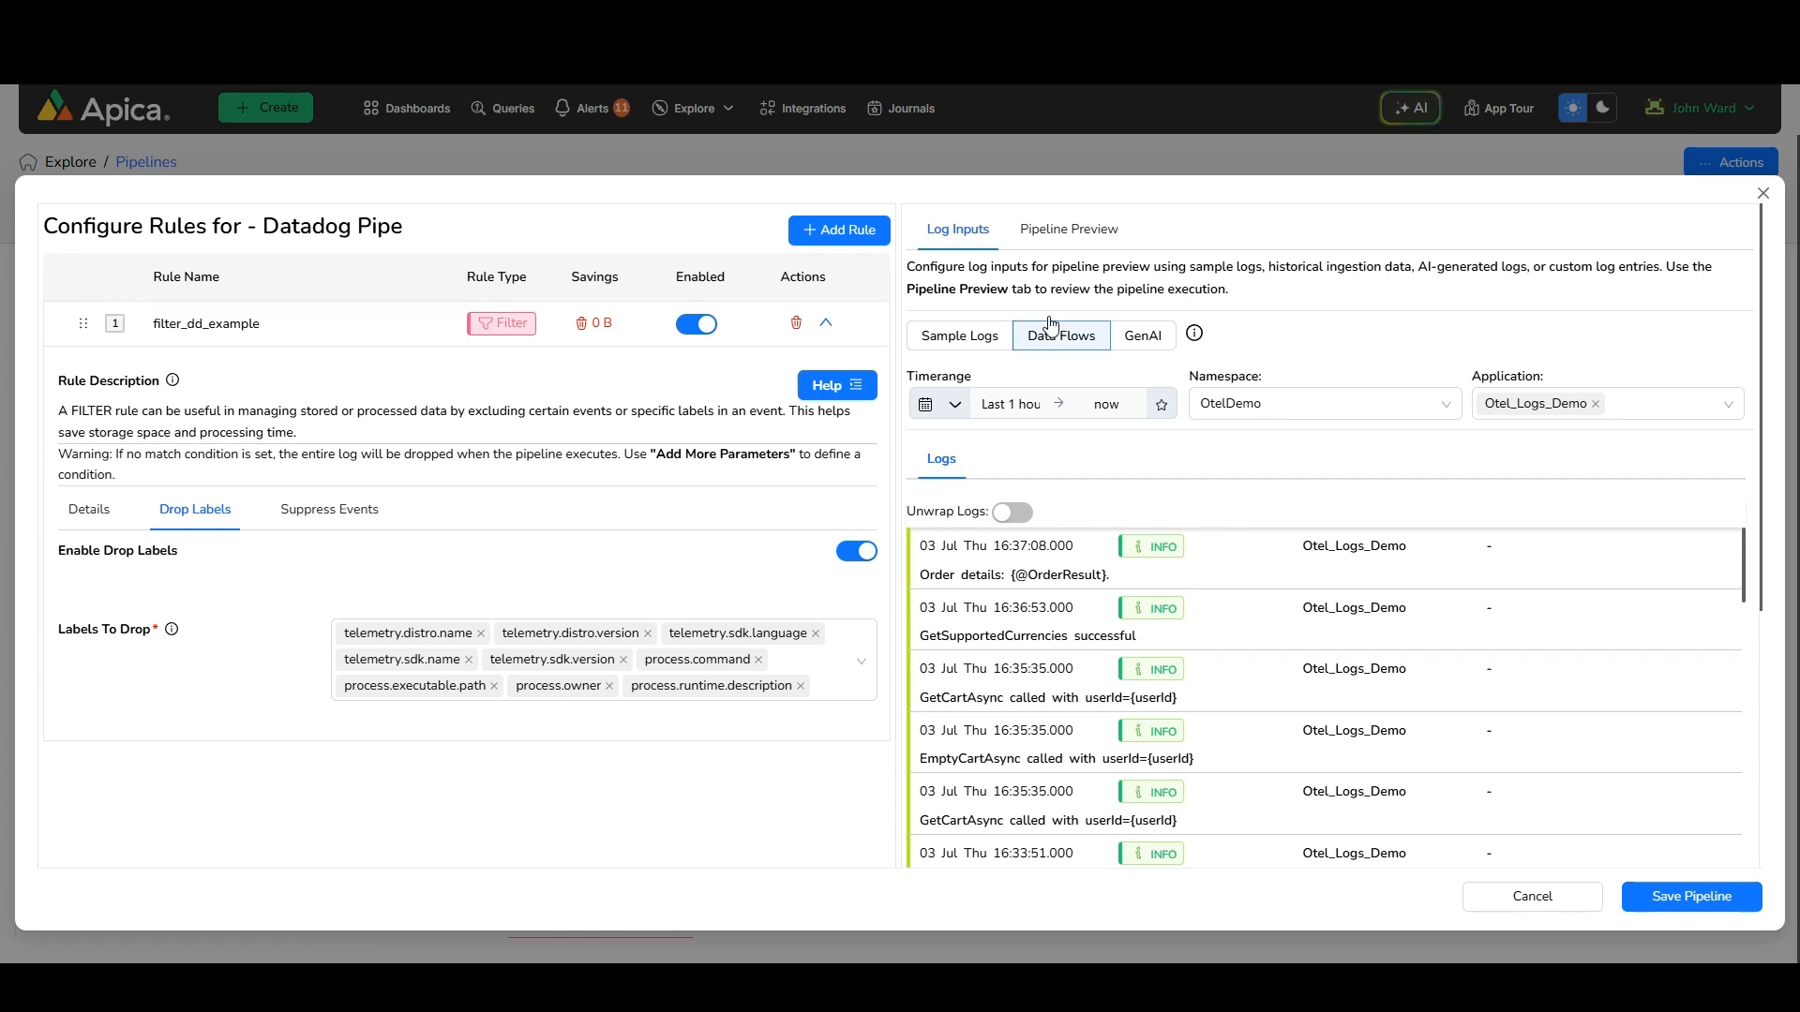
Run the pipeline preview for Datadog Pipe and inspect a processed log's dropped labels
left_click(1067, 233)
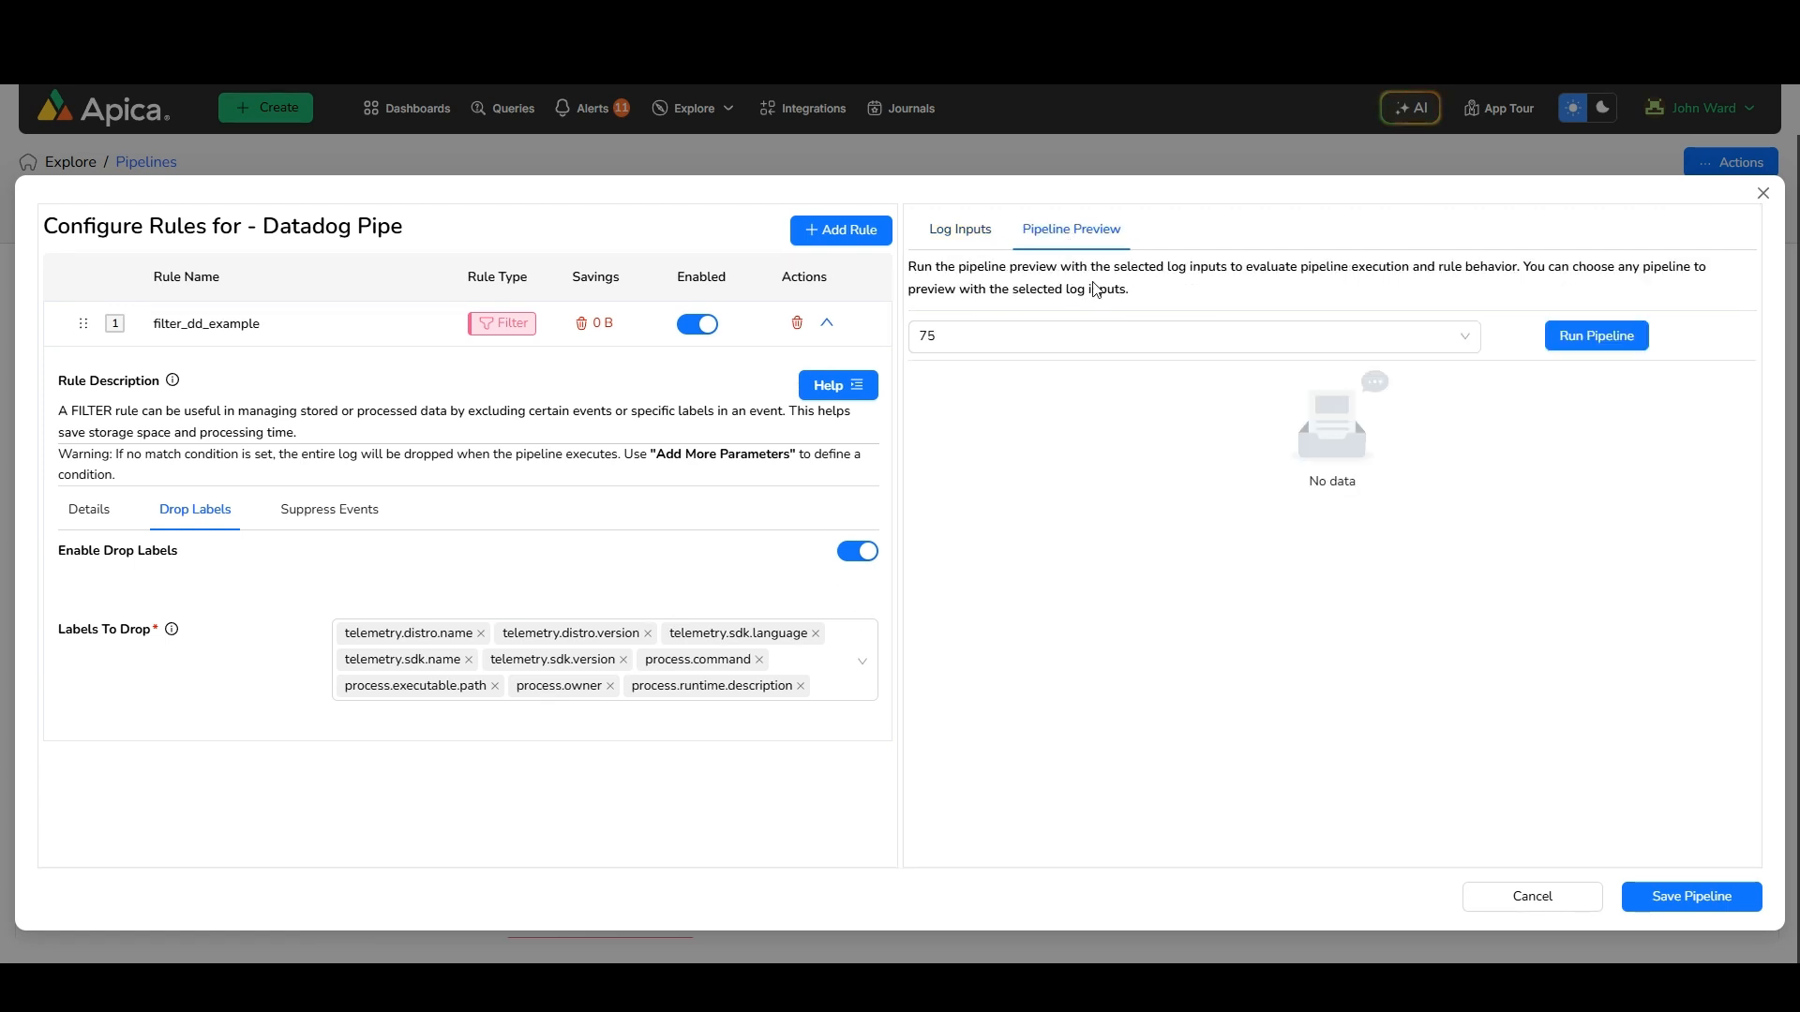
left_click(1597, 337)
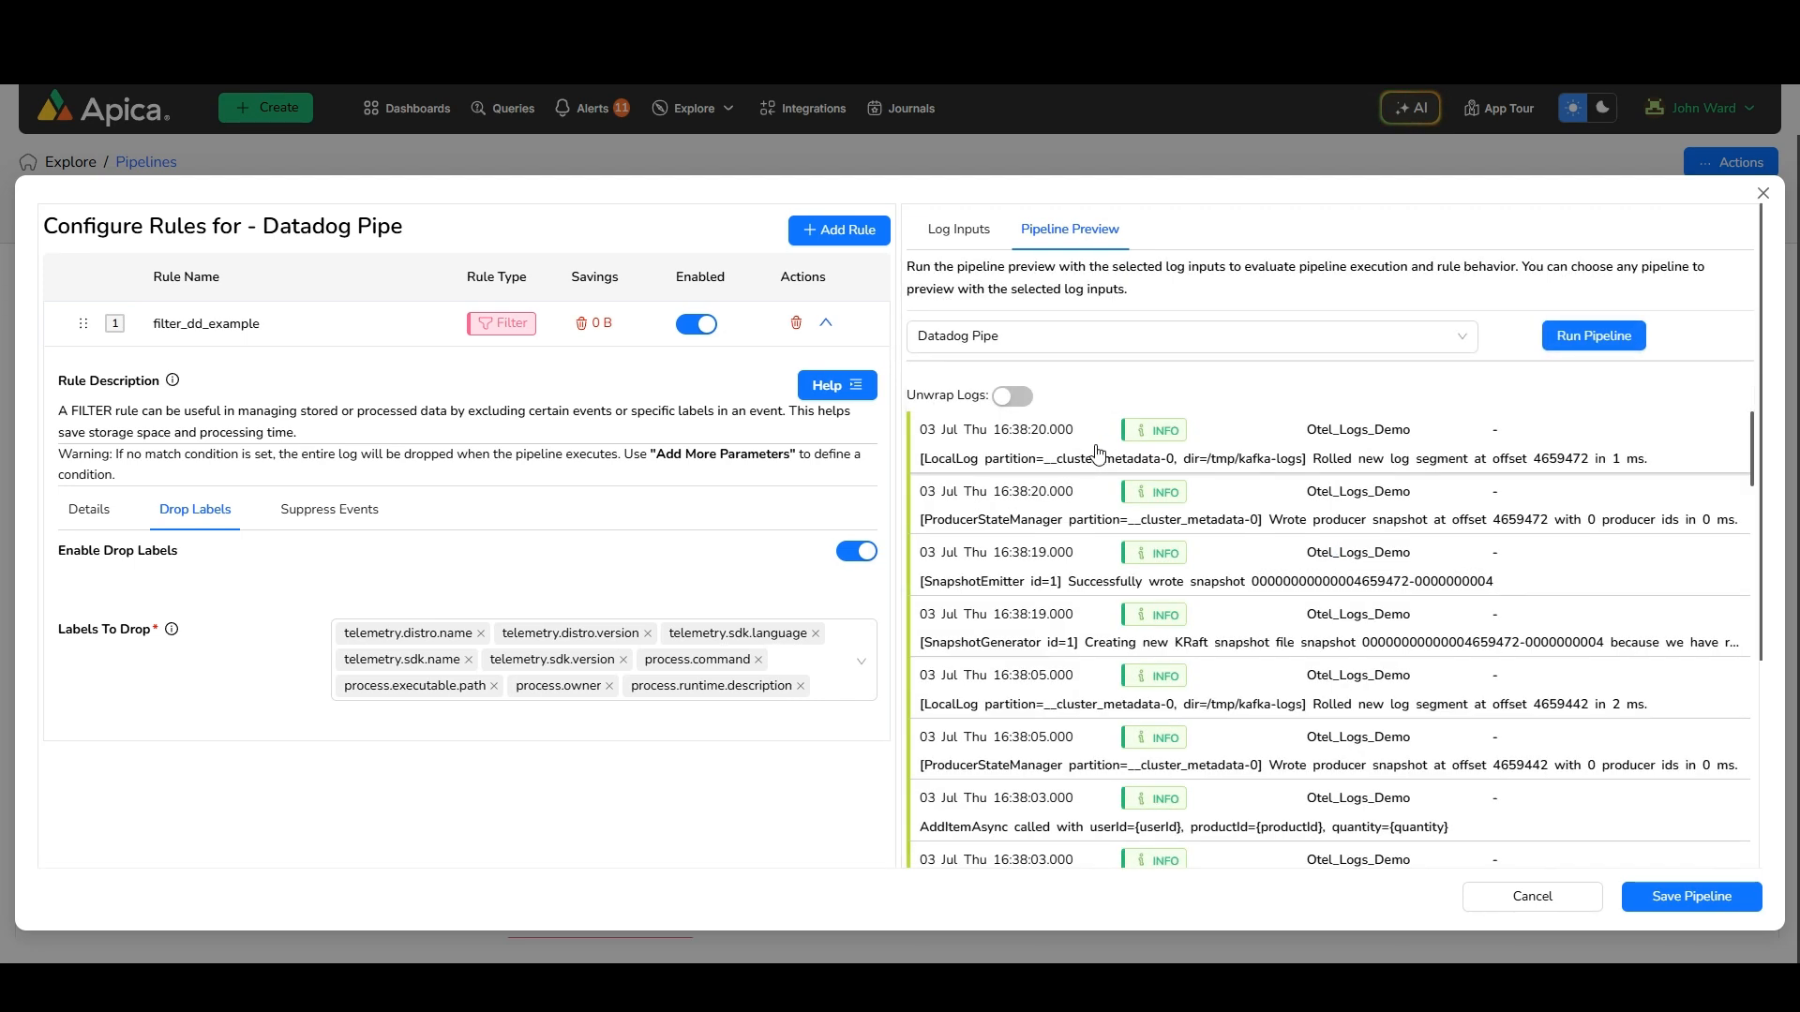
left_click(1098, 455)
scroll(1081, 609, "down", 20)
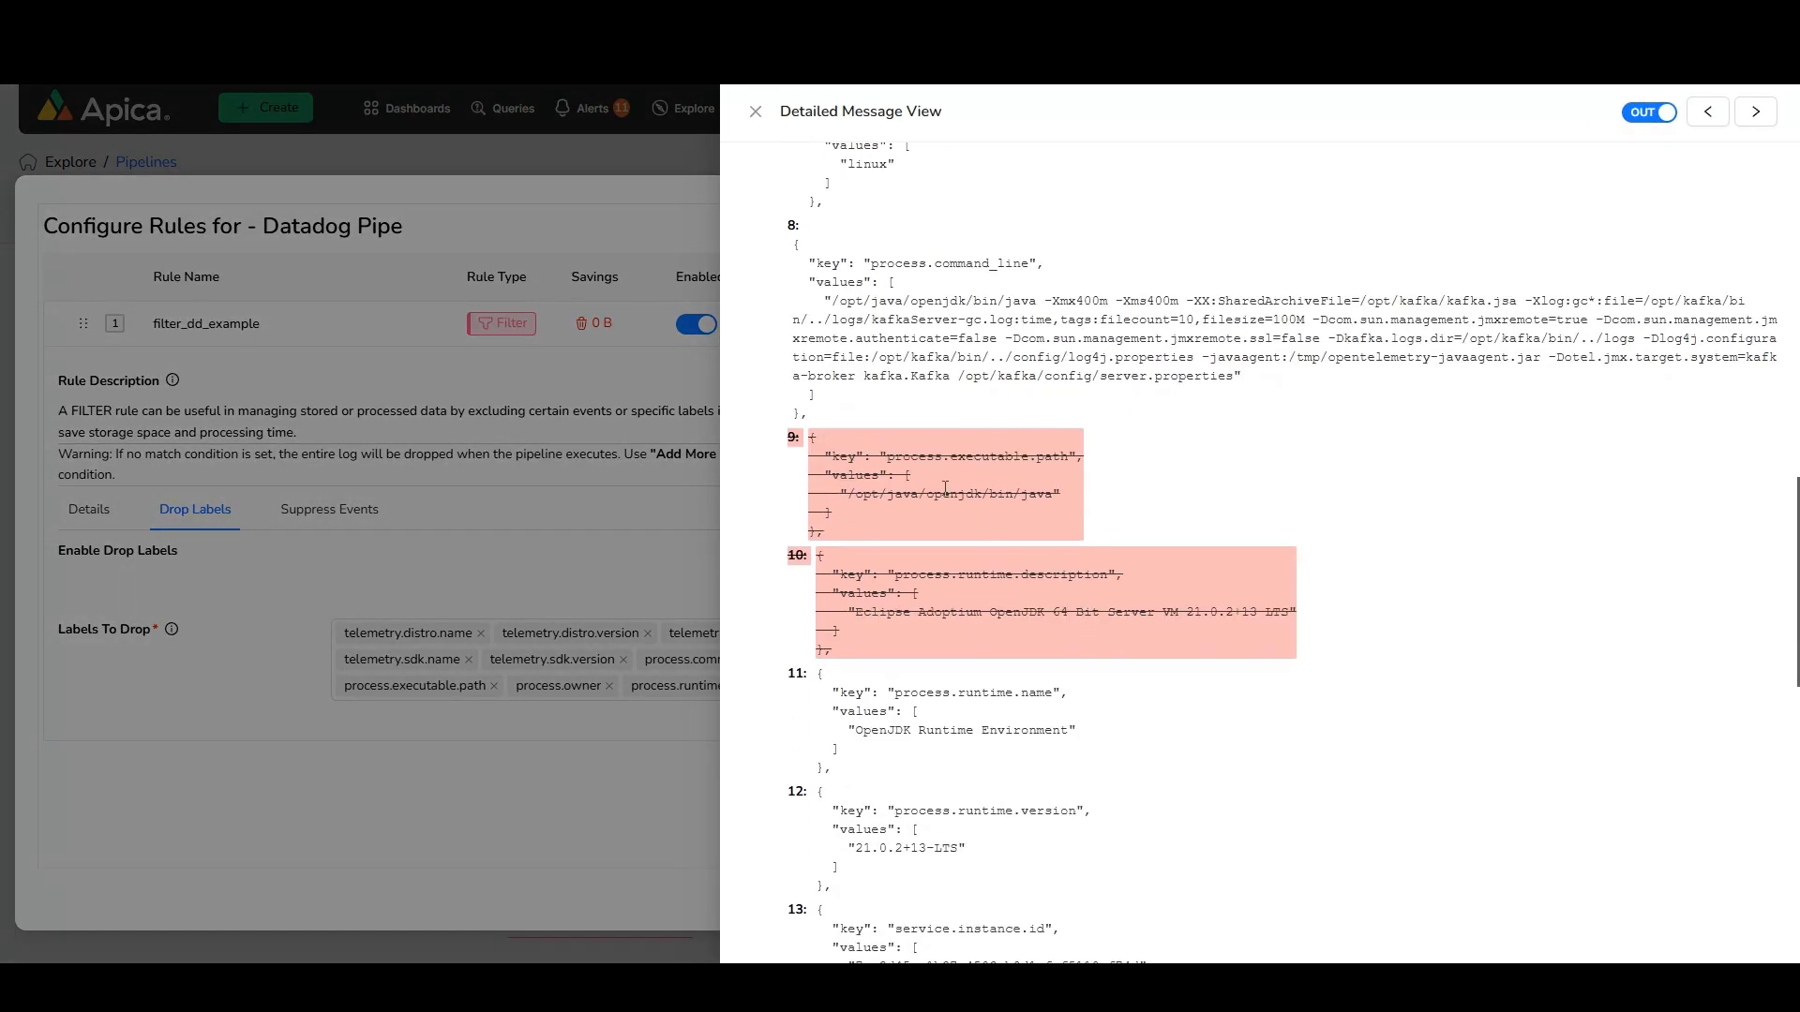
scroll(961, 579, "down", 10)
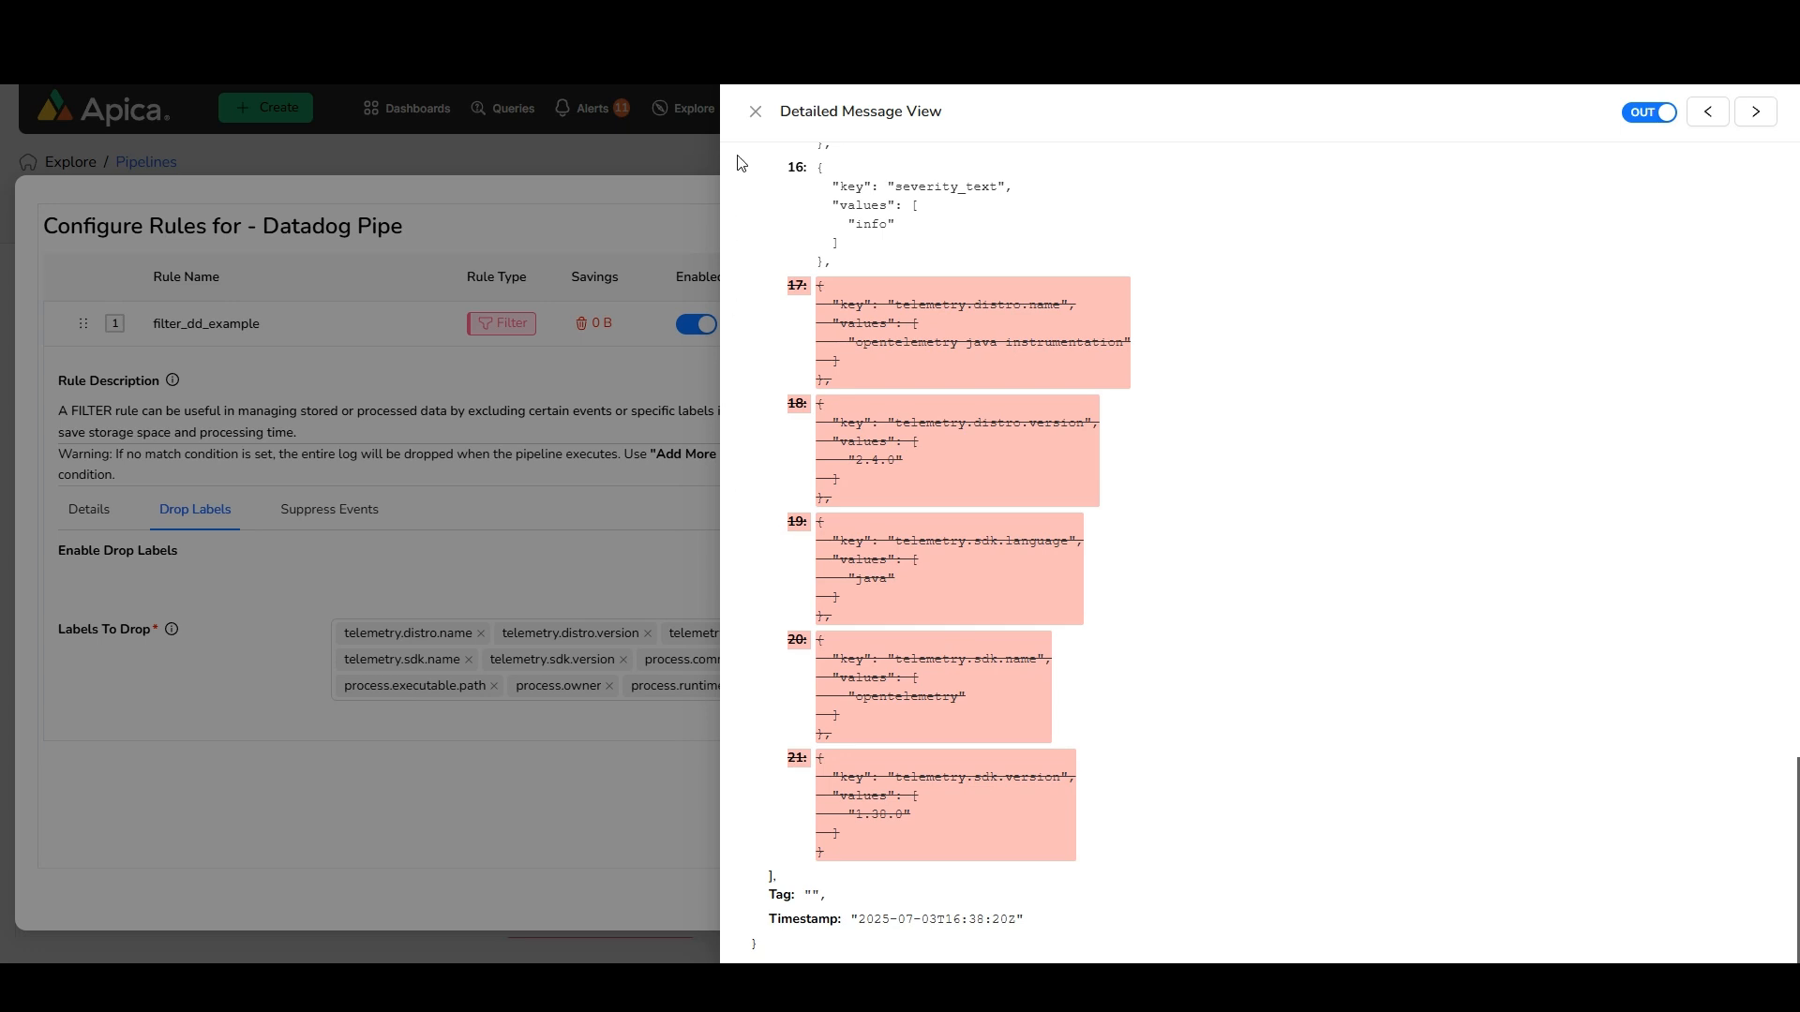
scroll(889, 465, "up", 5)
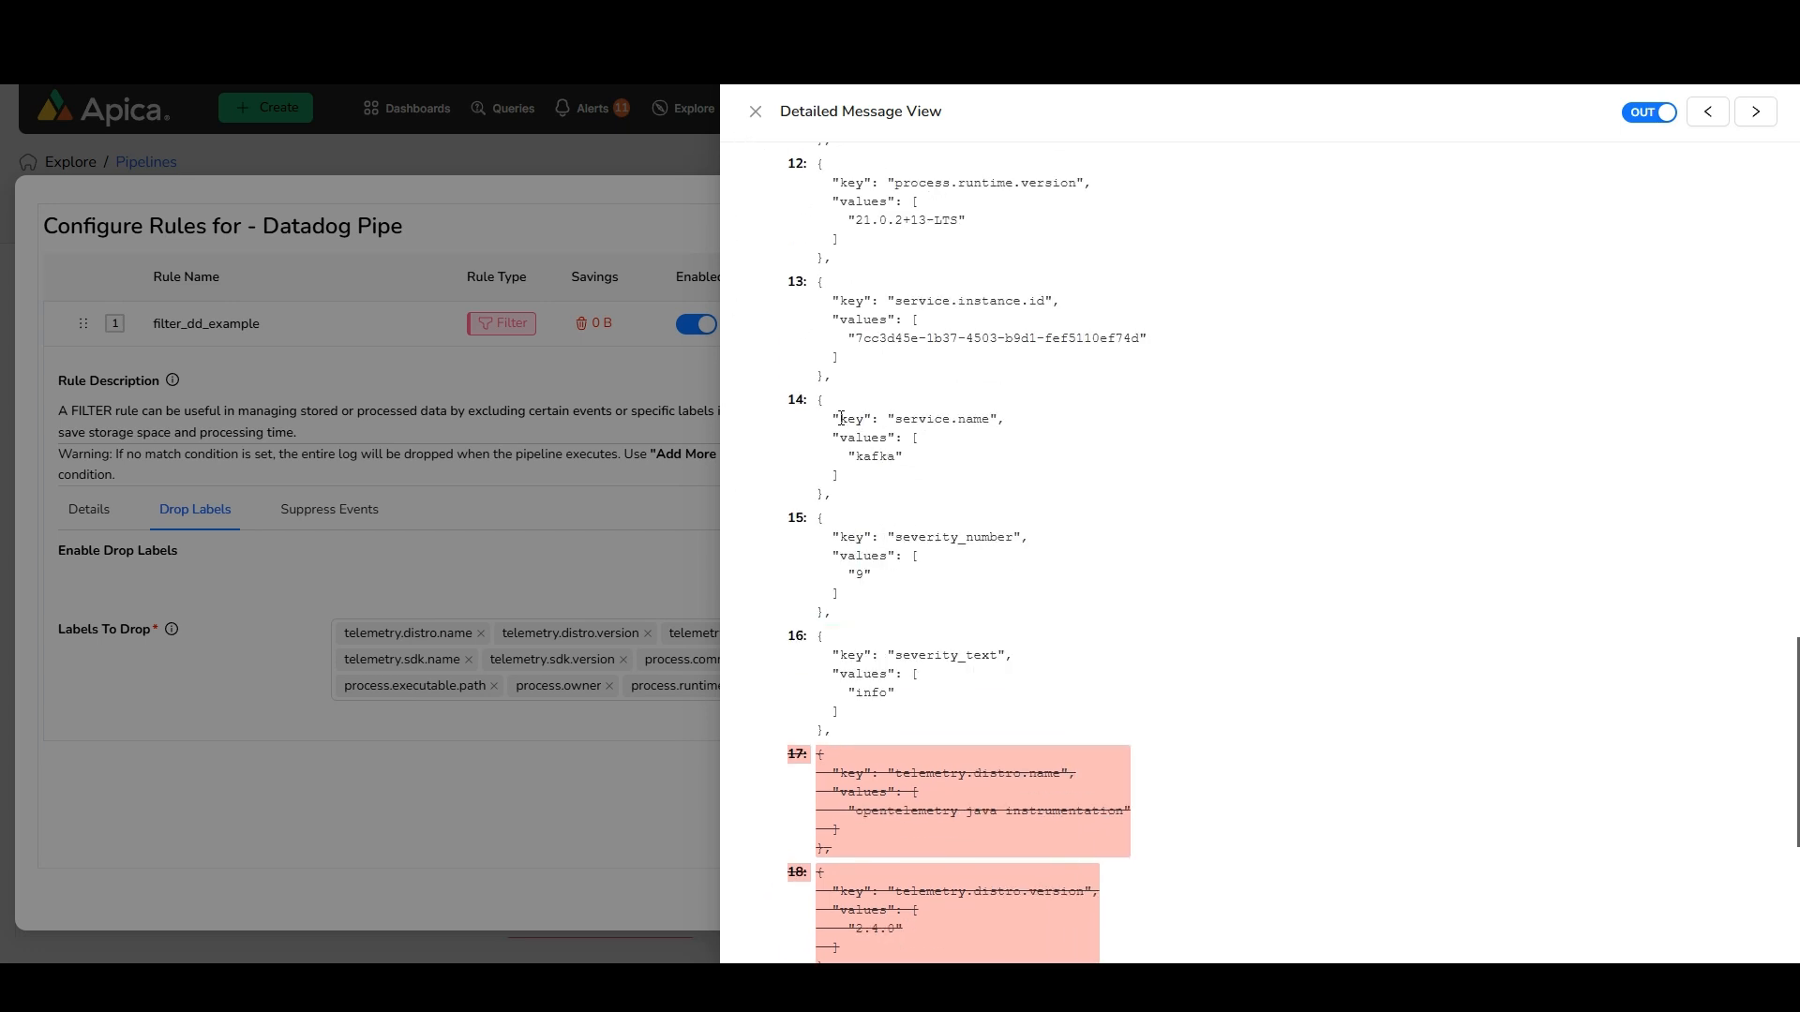
left_click_drag(841, 418, 928, 477)
left_click(756, 112)
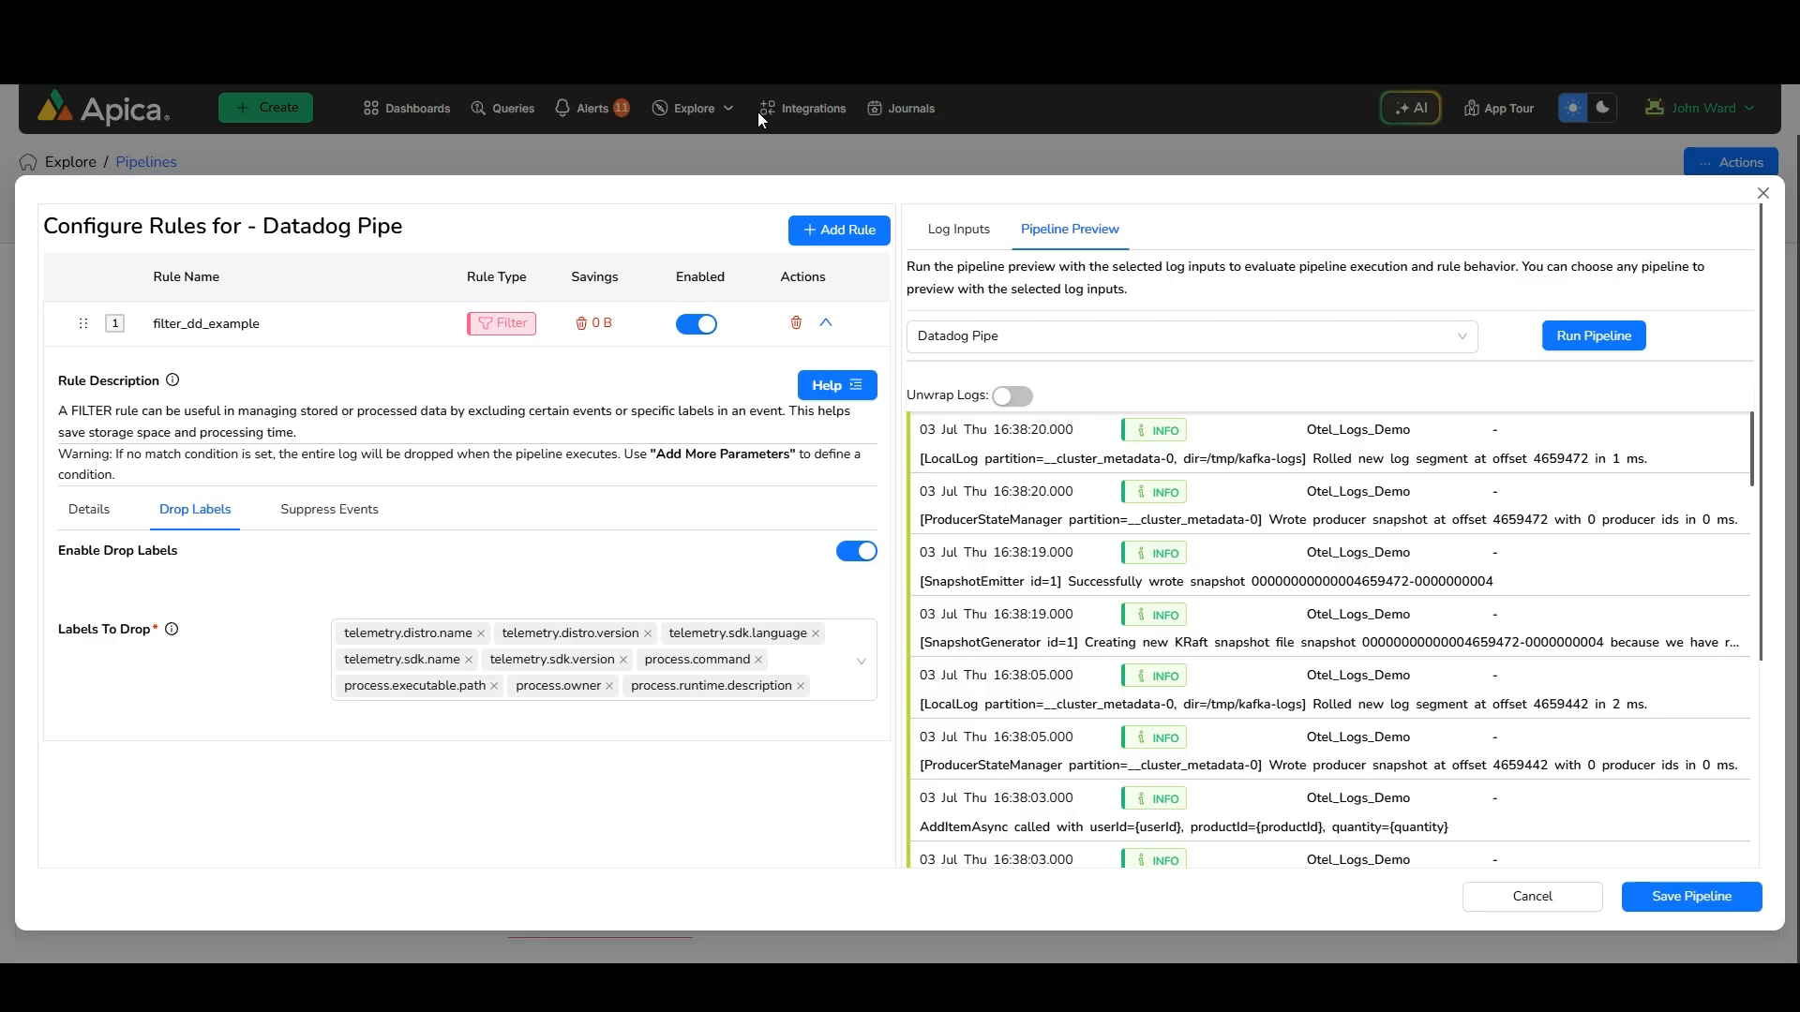
Add a second filter rule named drop_log_dd in the test group
left_click(837, 236)
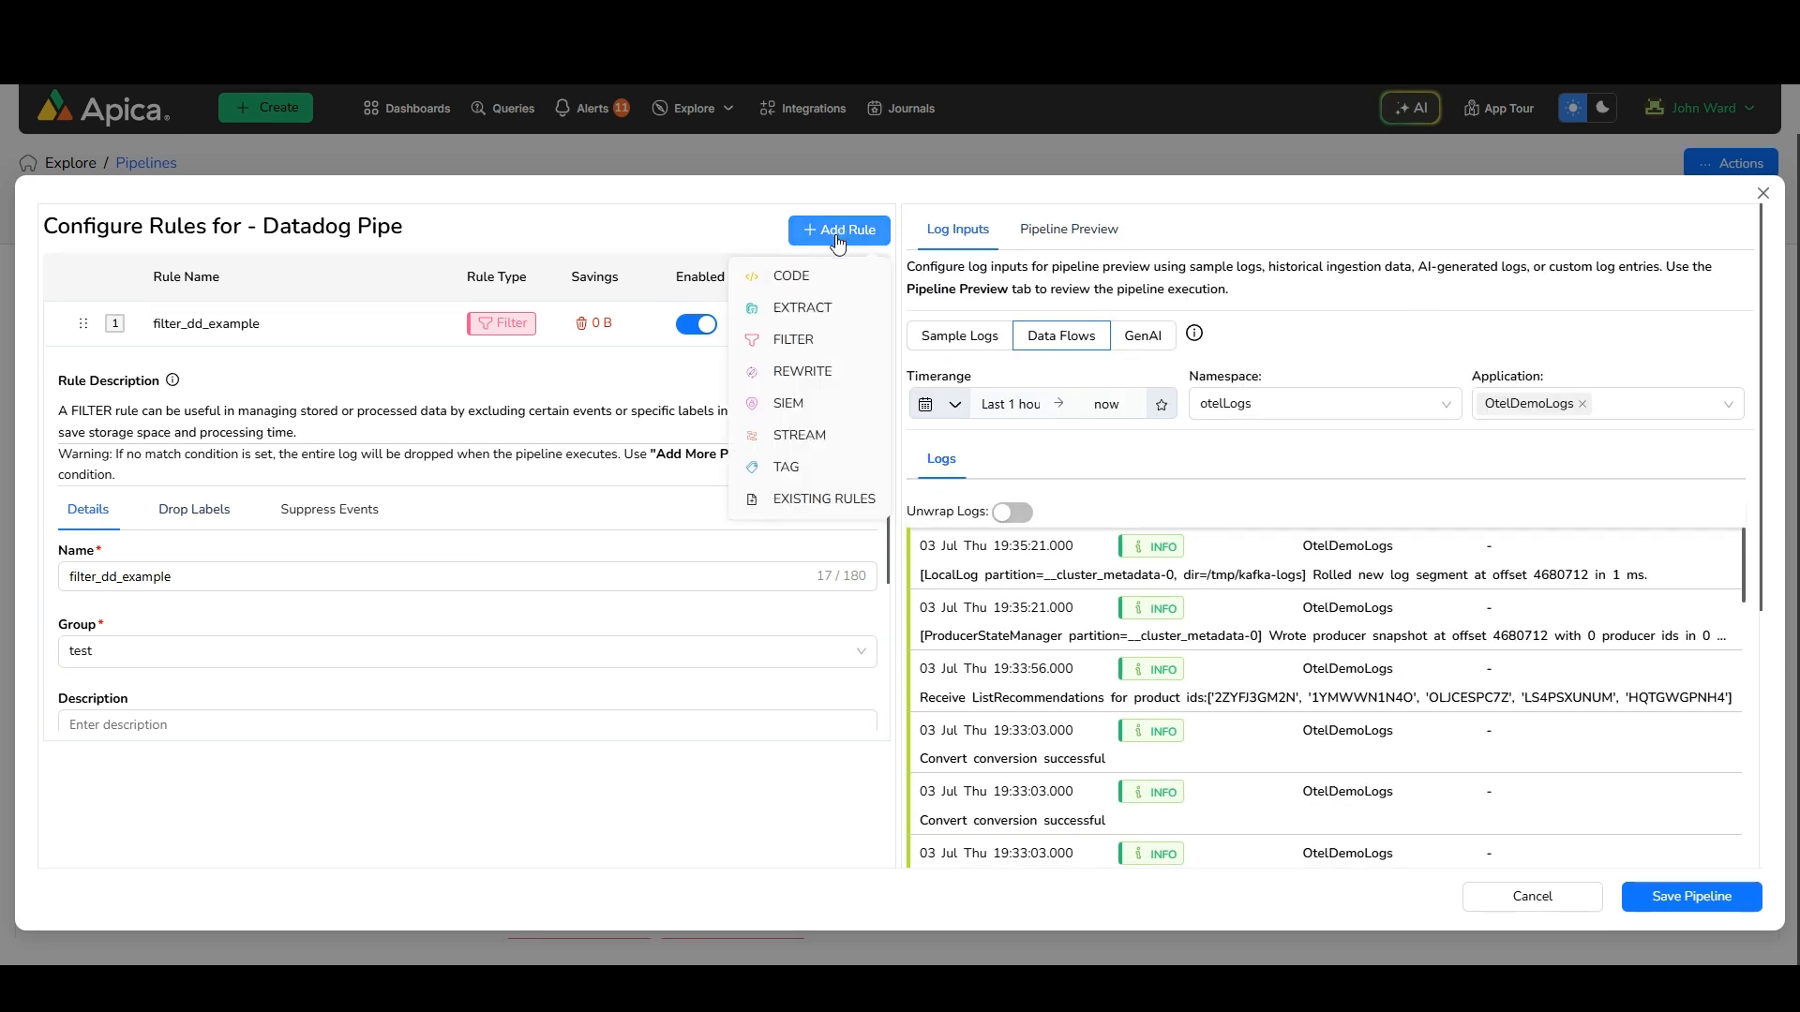
left_click(788, 343)
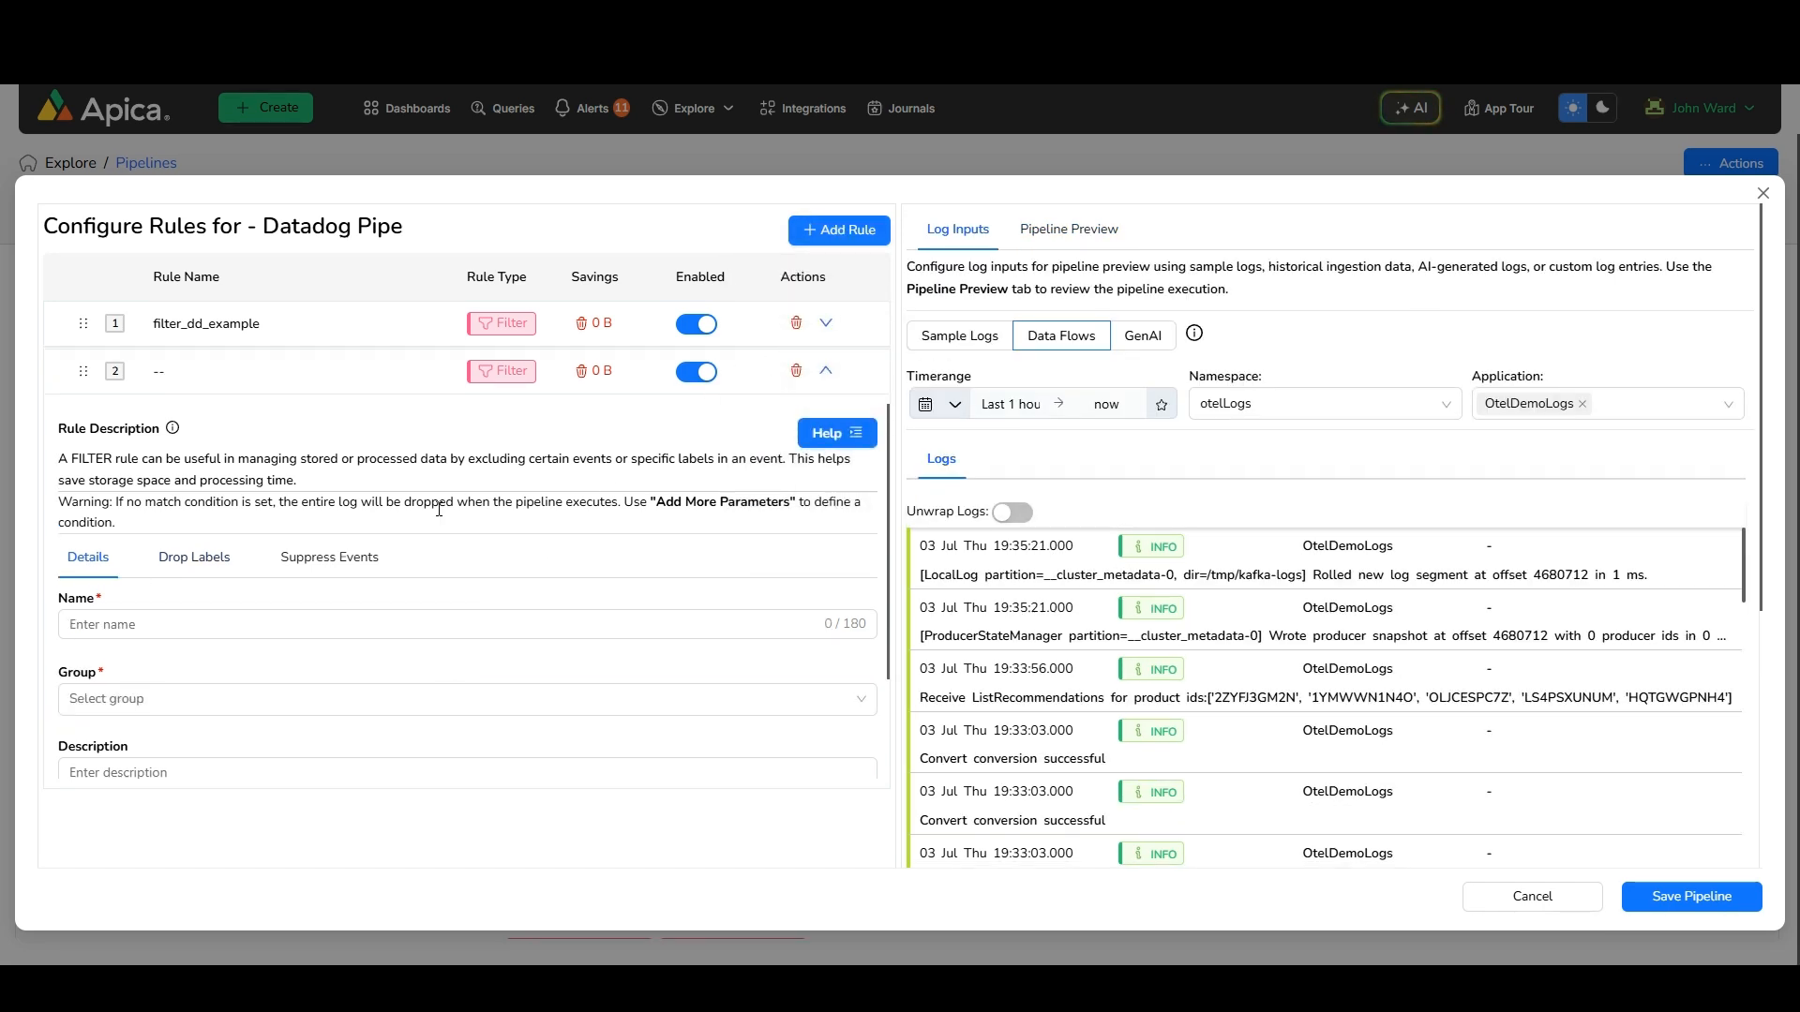
left_click(194, 622)
type("drop_log_dd")
key("Tab")
type("test")
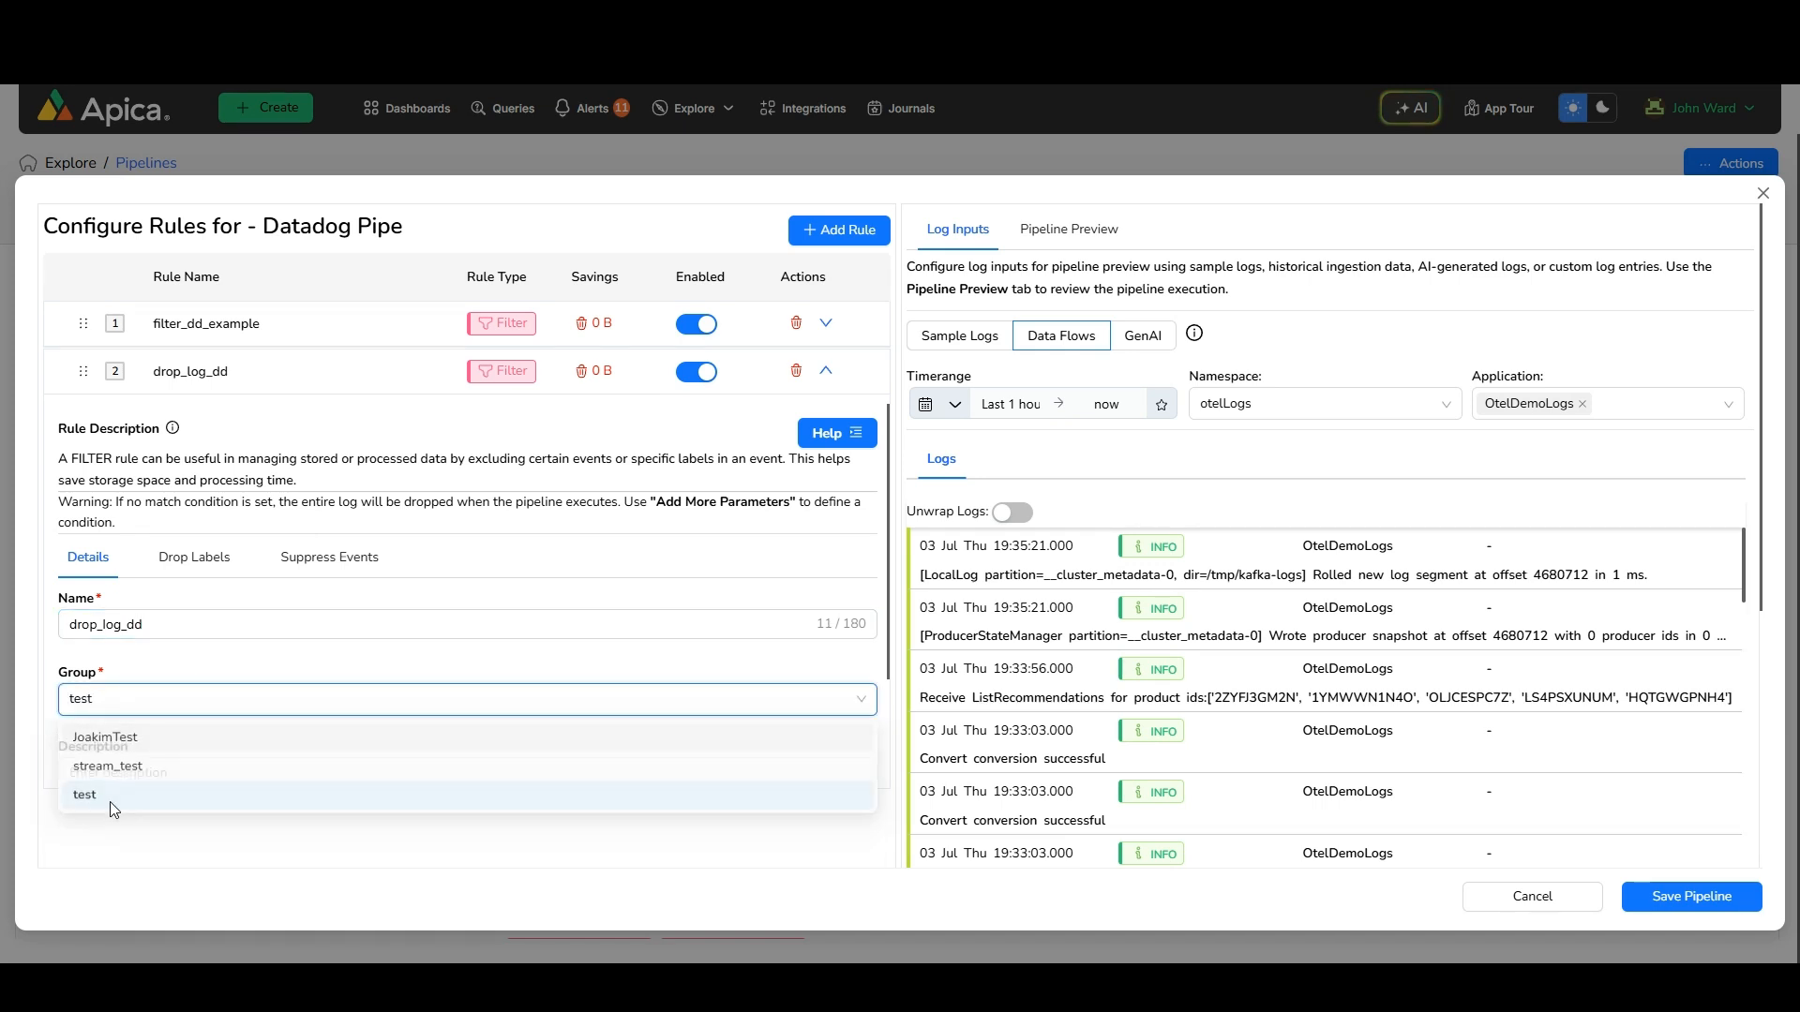
key("Return")
Add a match condition on service.name with the value cartservice to the drop_log_dd rule
scroll(369, 661, "down", 2)
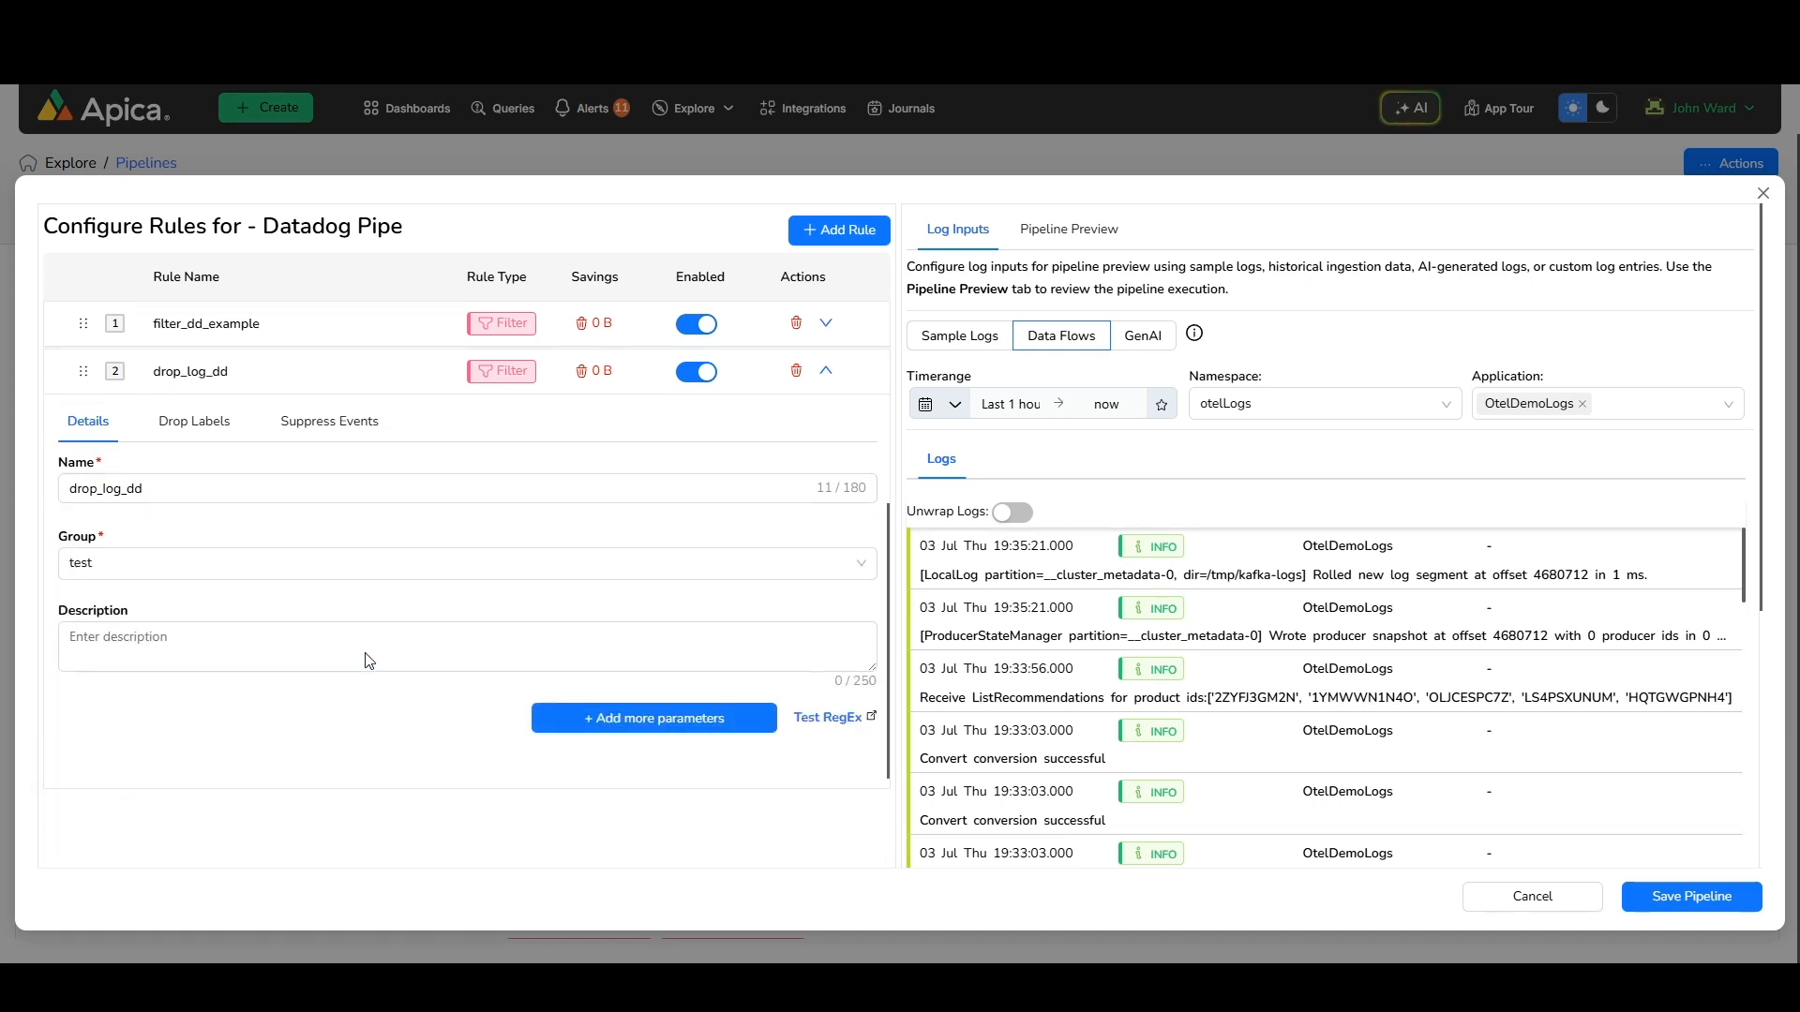
left_click(603, 715)
left_click(227, 723)
type("serv")
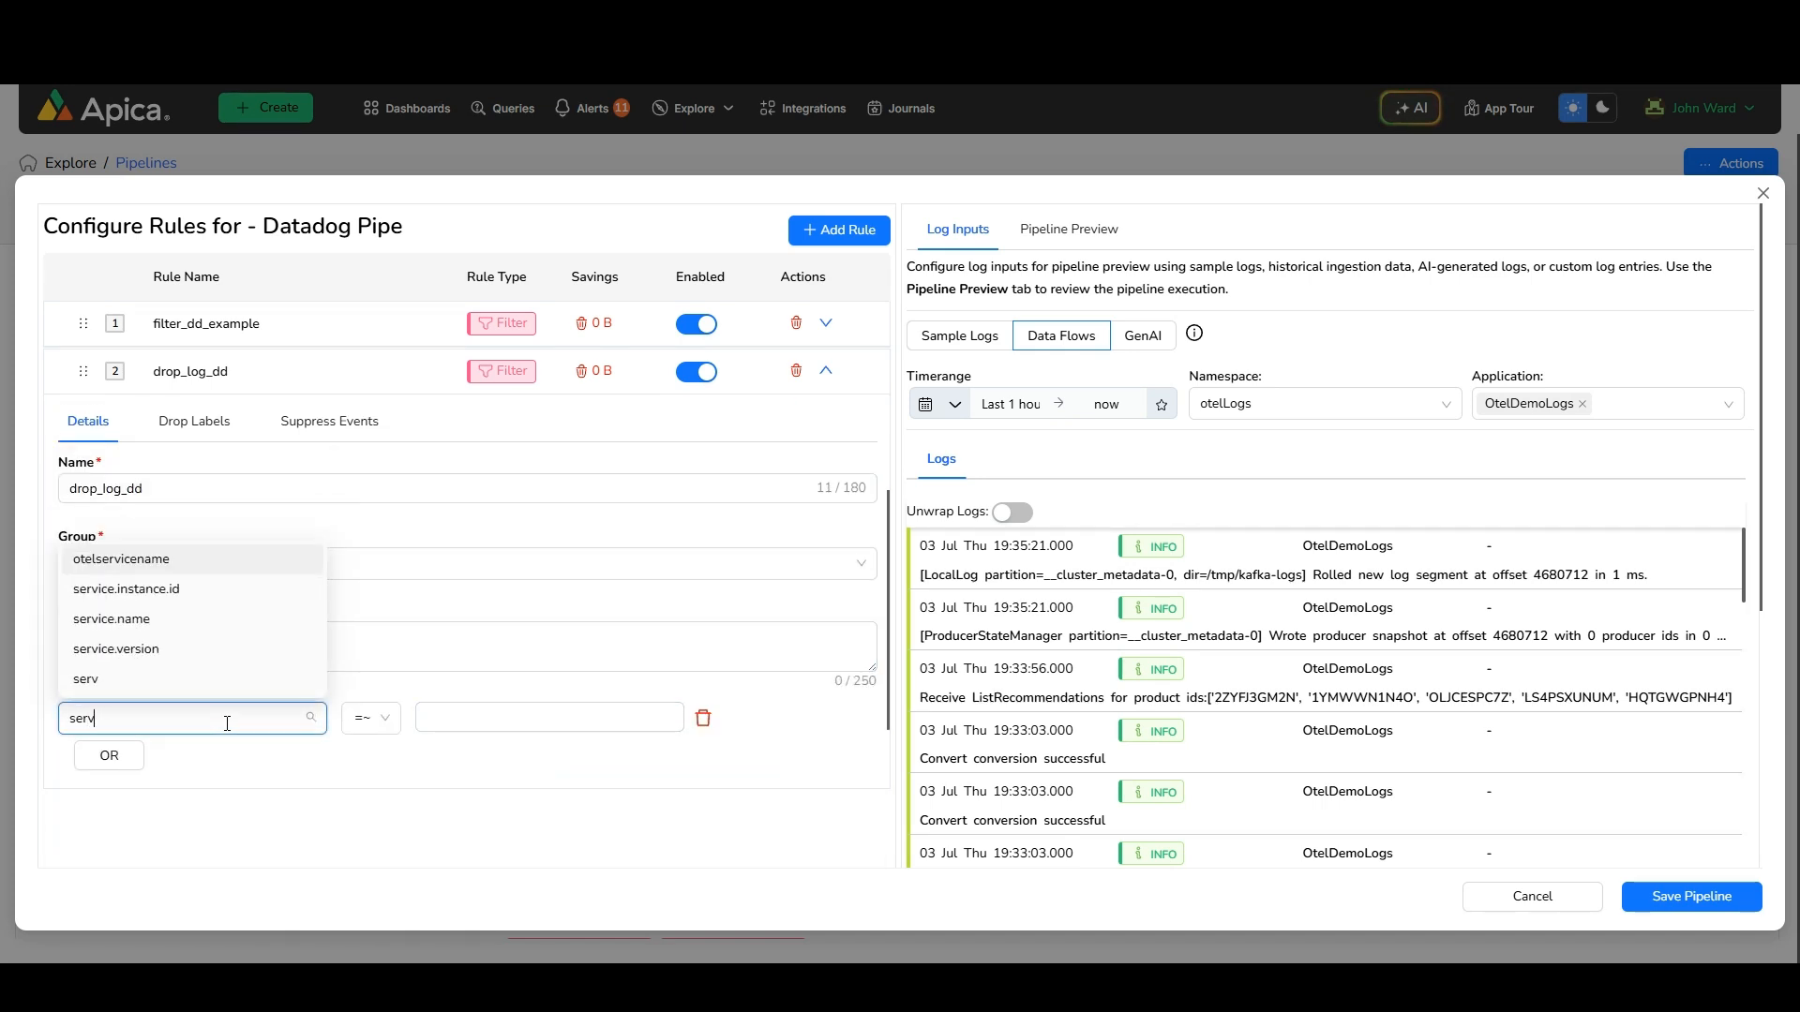
left_click(141, 625)
left_click(493, 720)
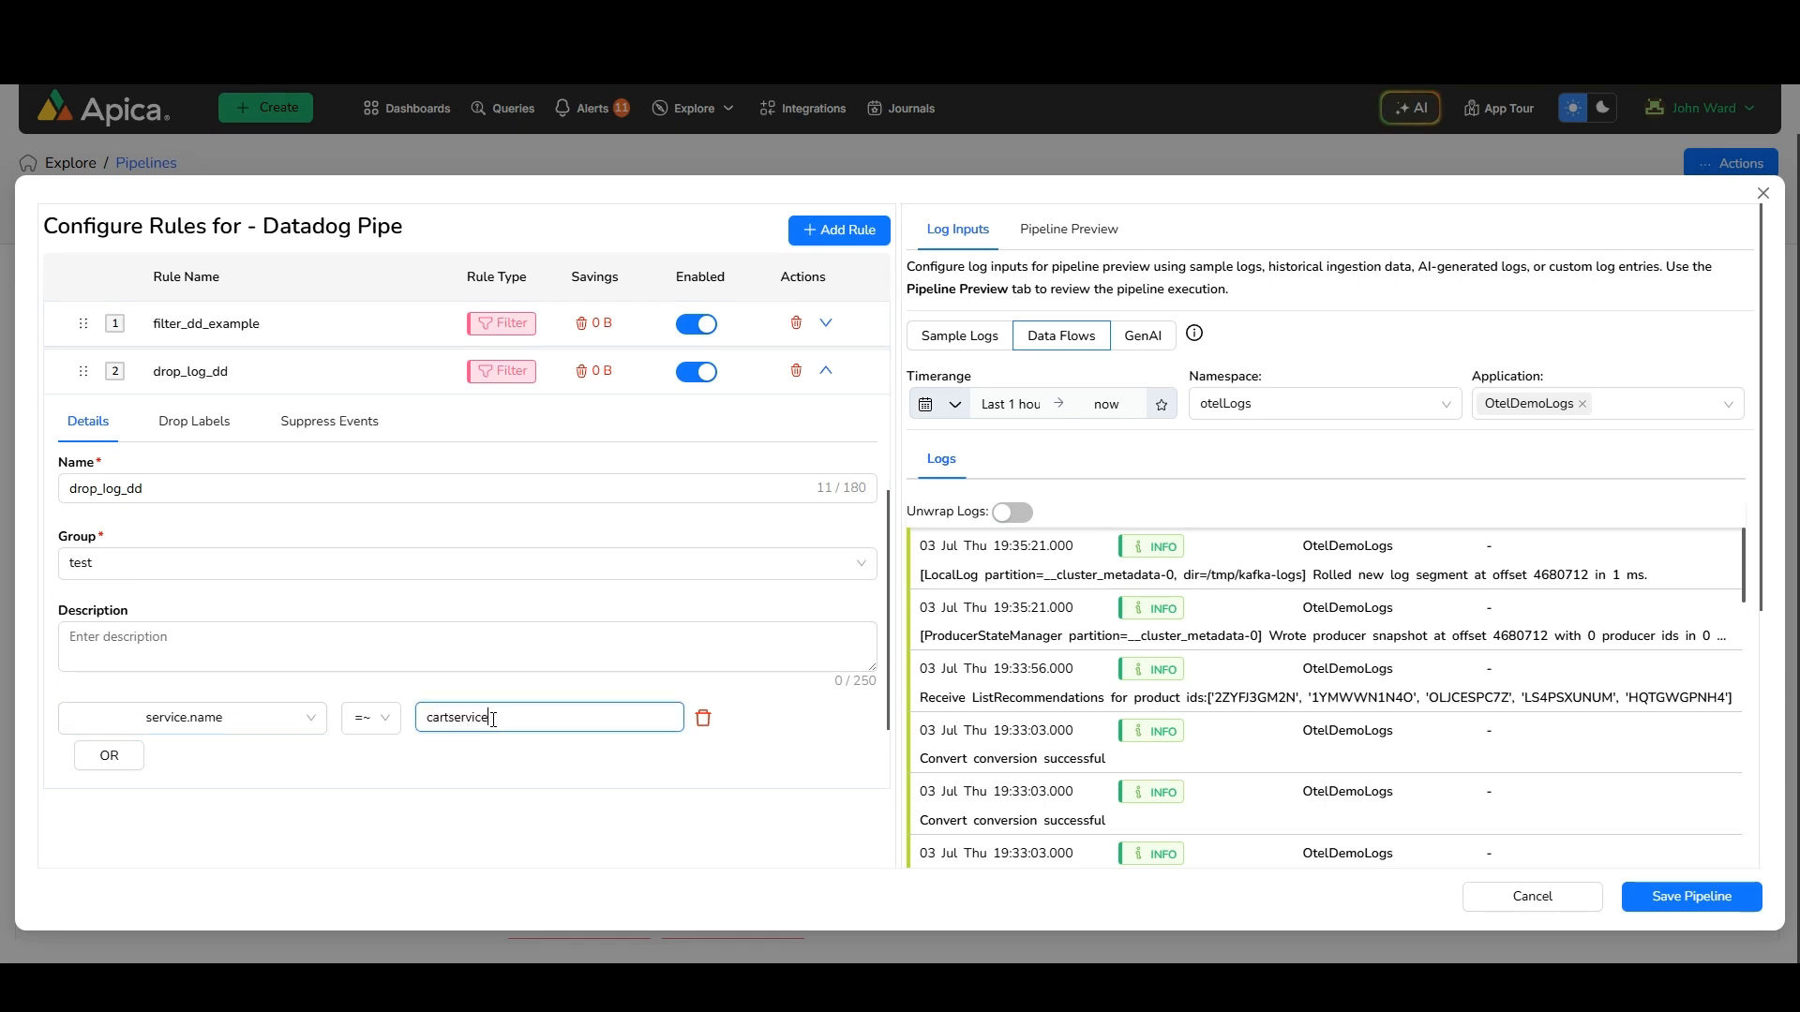
Add a further service.name condition with the value kafka to the drop_log_dd rule
scroll(493, 720, "down", 1)
left_click(609, 699)
left_click(196, 699)
type("ser")
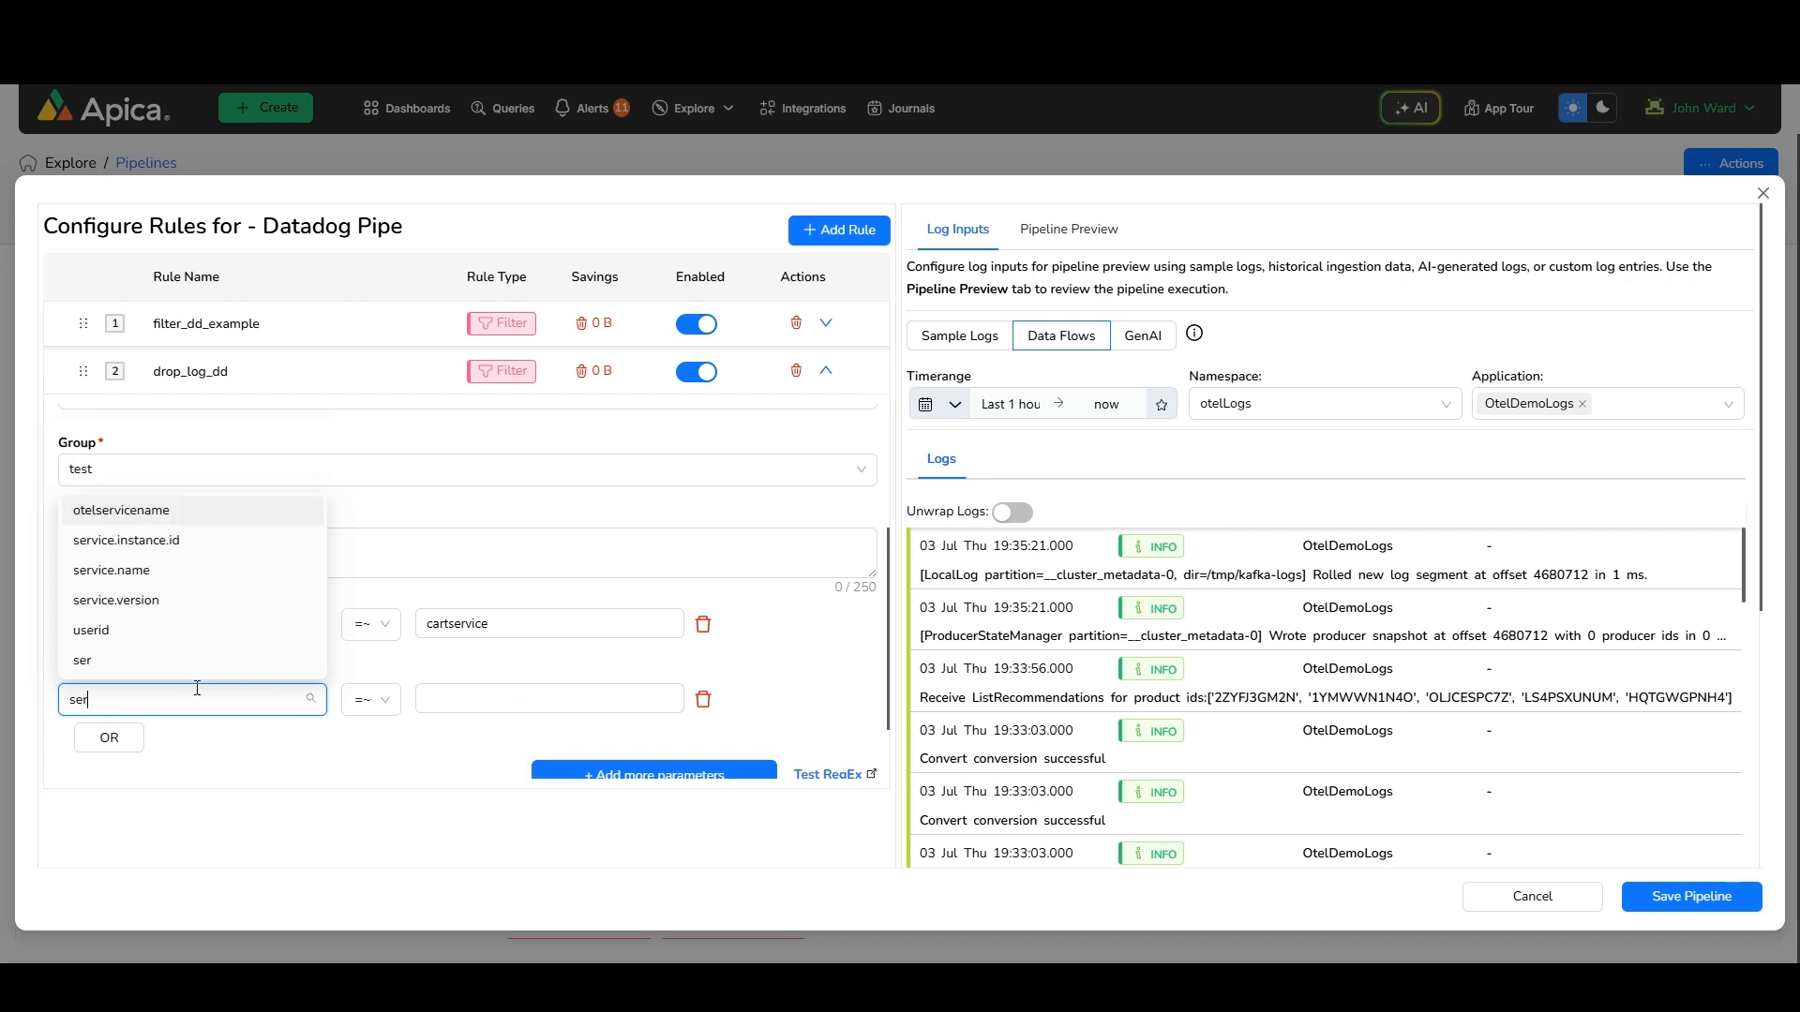
type("vice.name")
left_click(140, 600)
left_click(507, 699)
type("kafka")
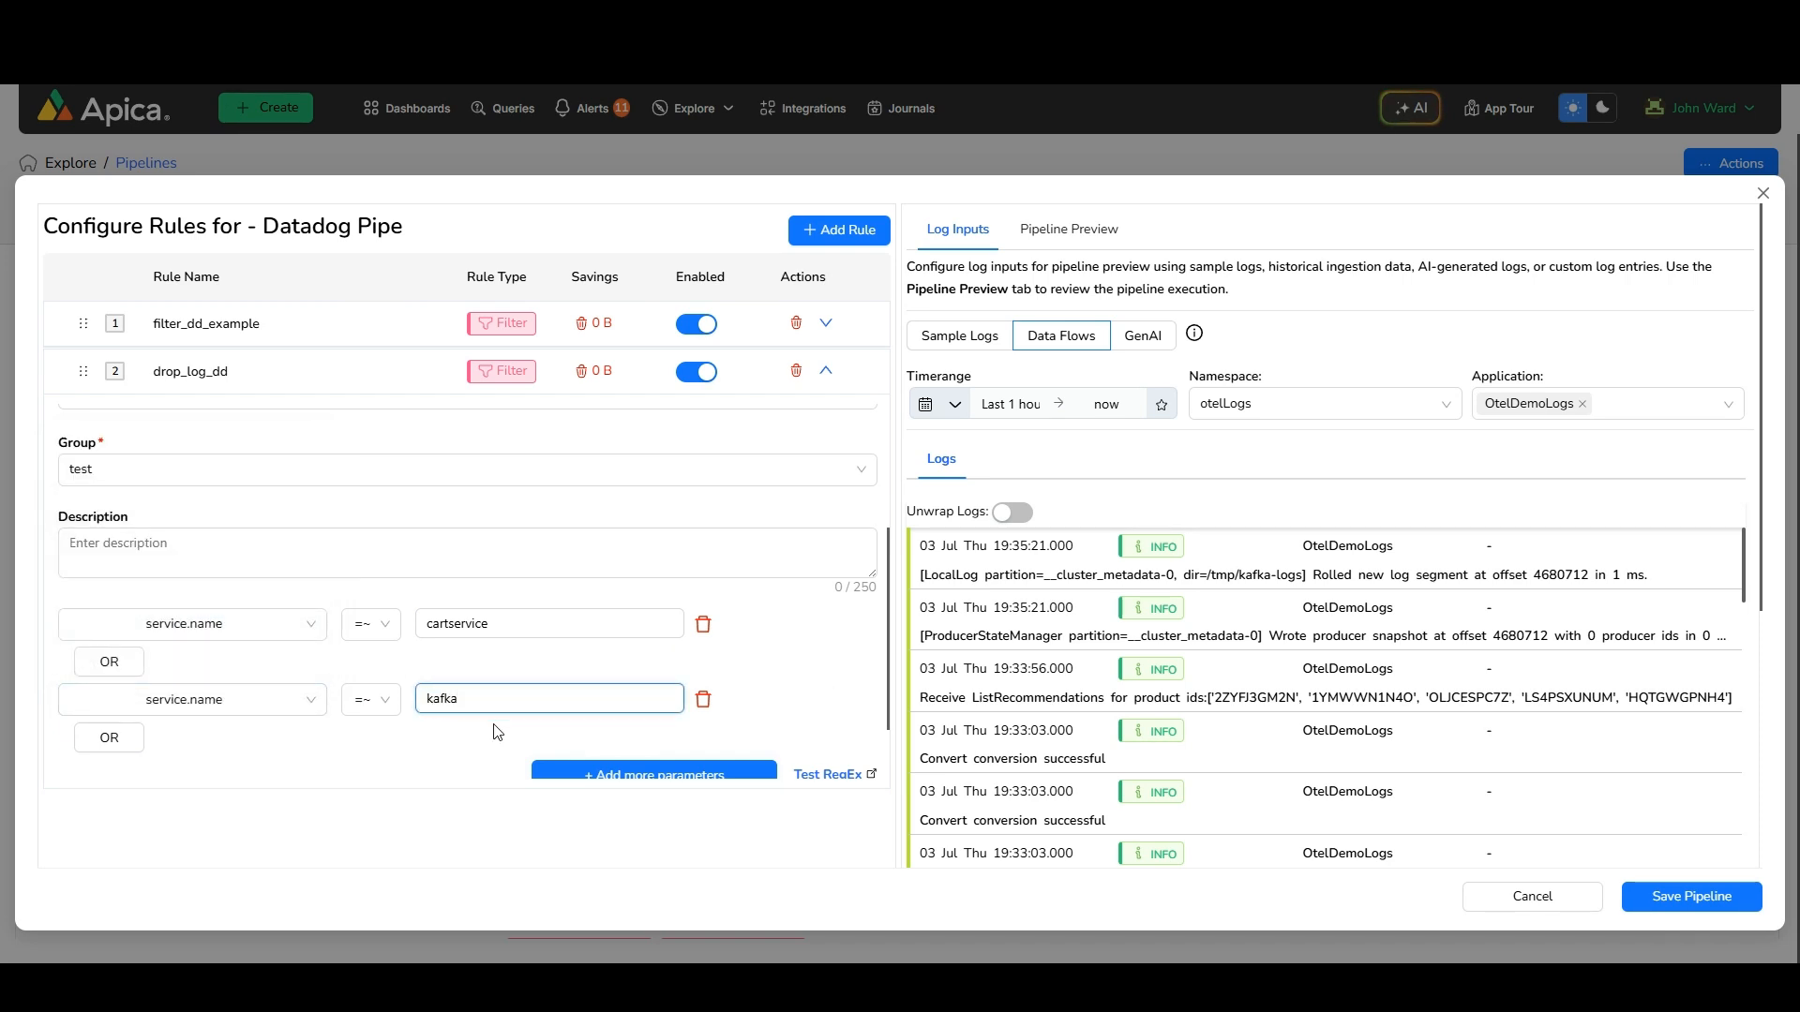
left_click(477, 739)
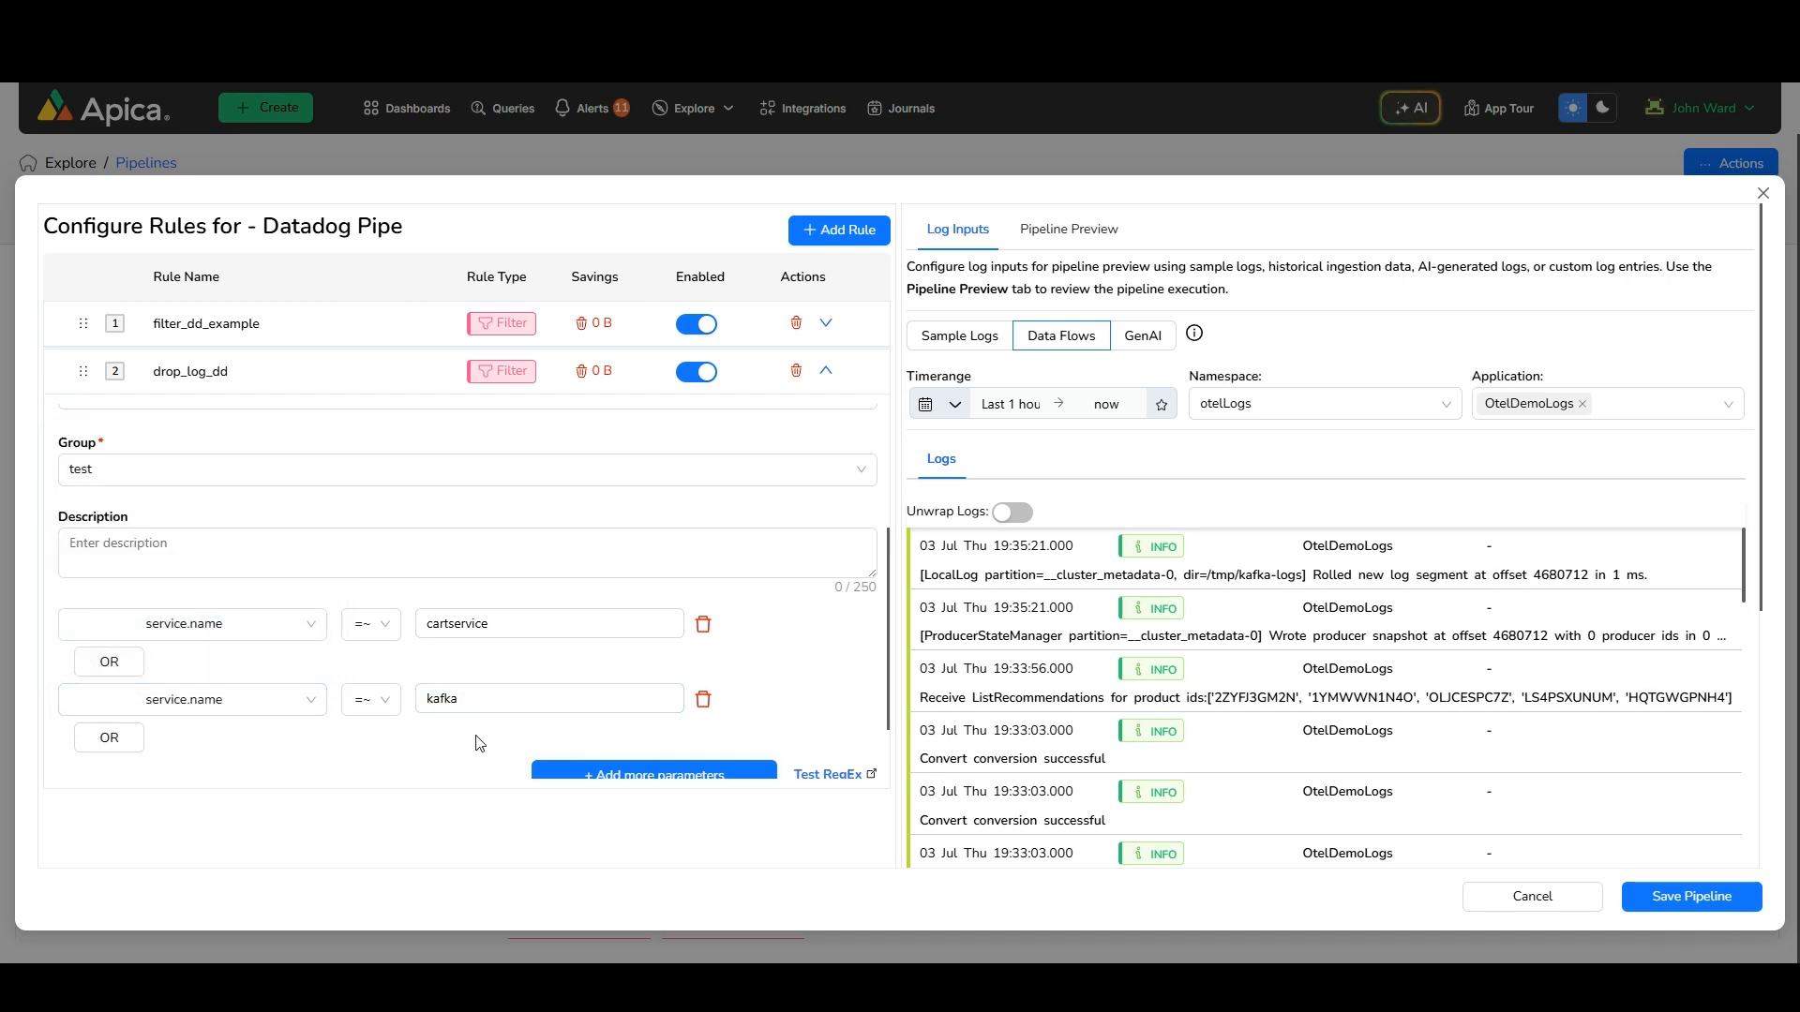
Save the Datadog Pipe pipeline and close its rule configuration
left_click(1687, 895)
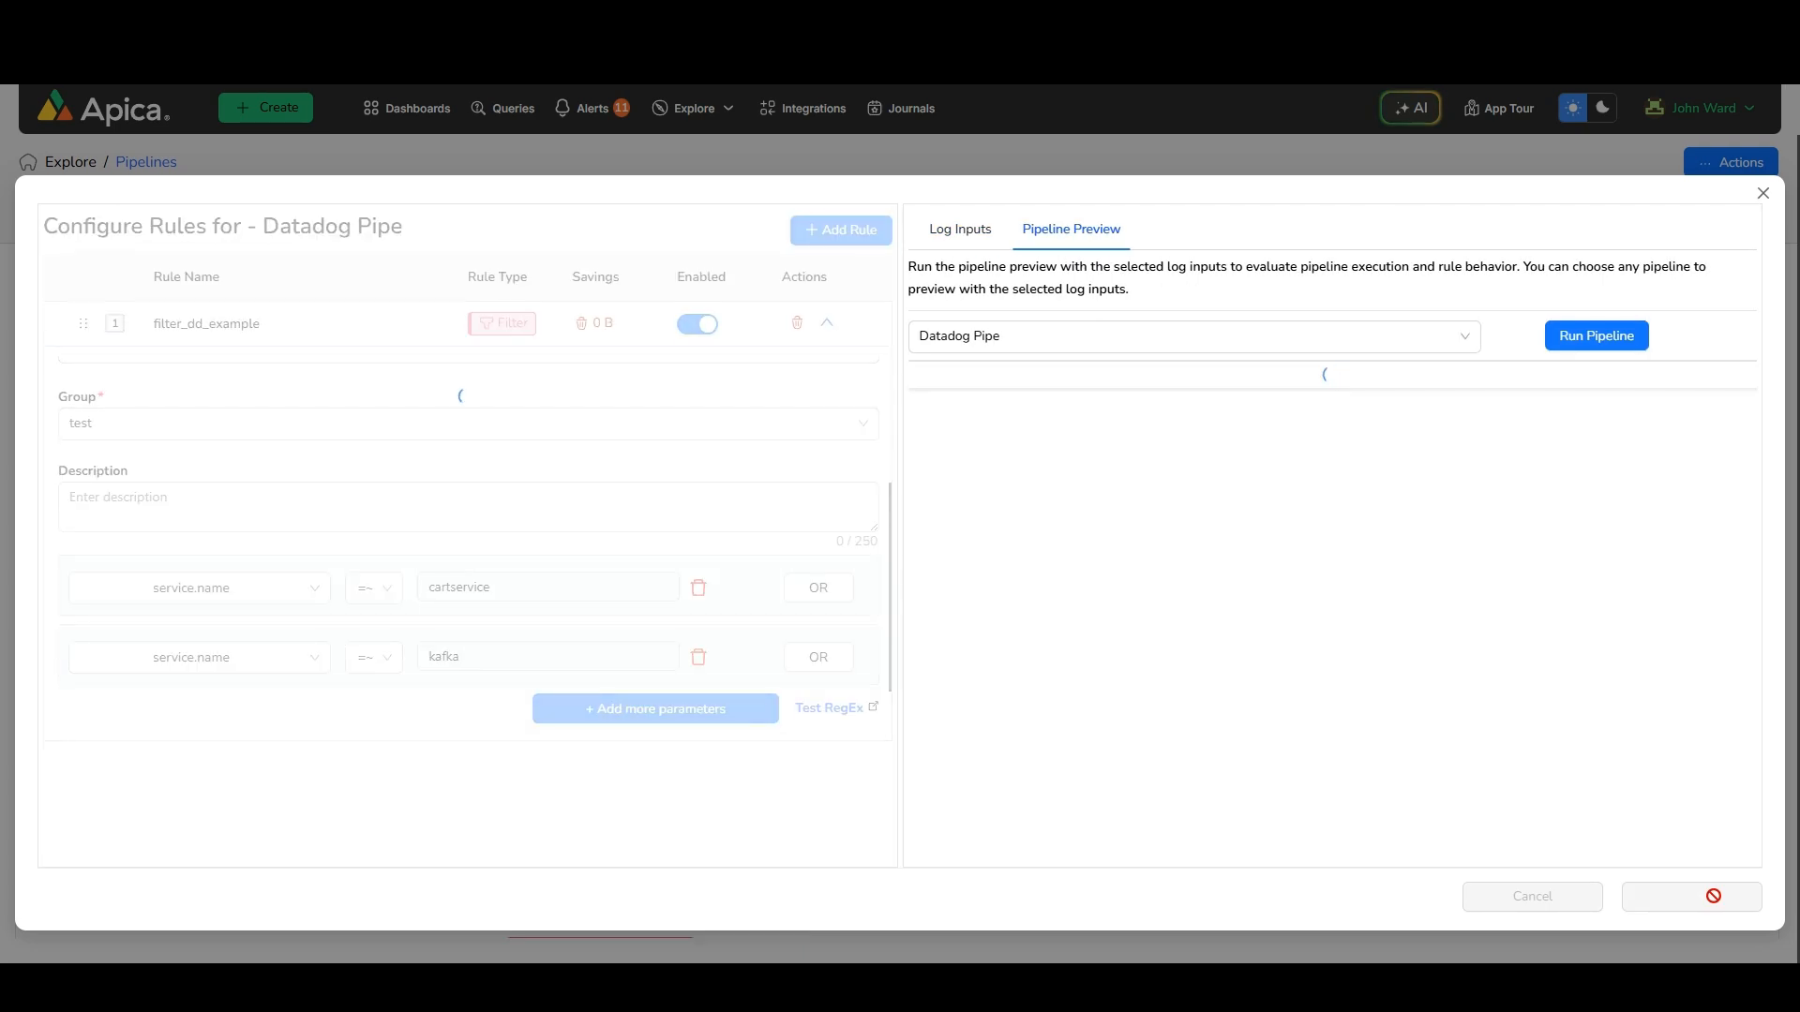
left_click(1764, 193)
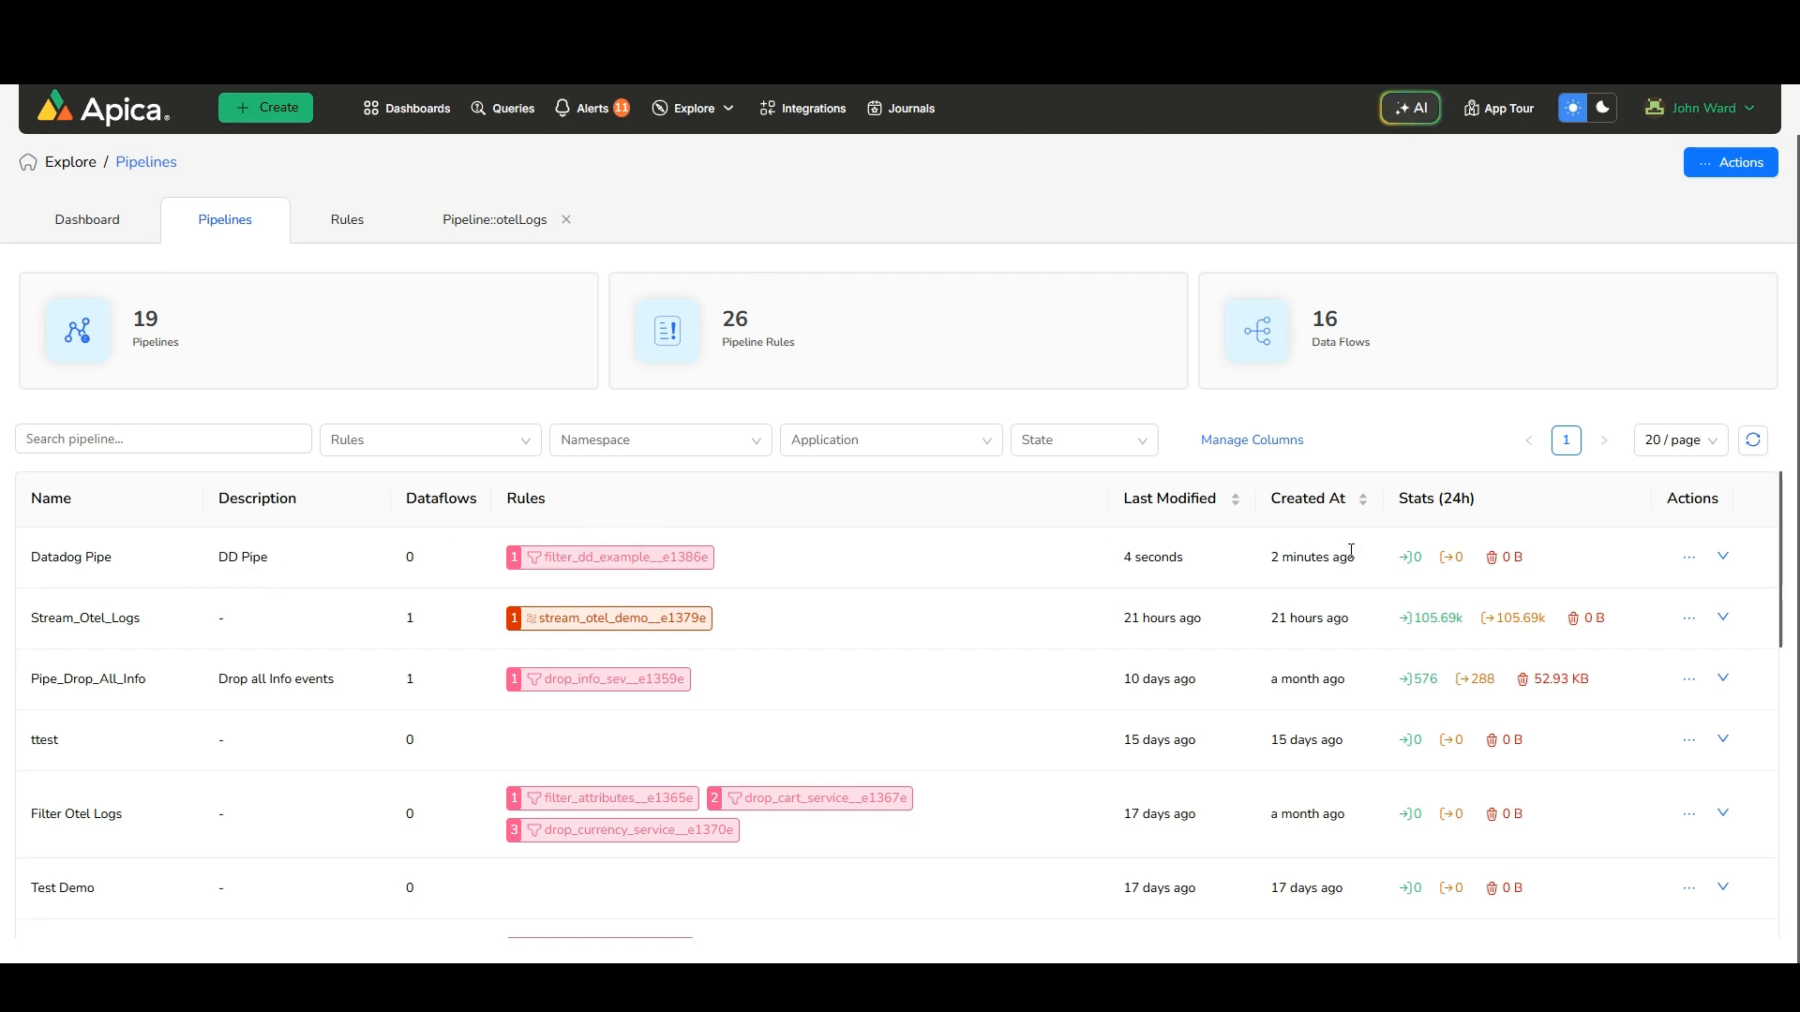
Apply the Datadog Pipe pipeline to the OtelDemo namespace and the Otel_Logs_Demo application
left_click(1689, 557)
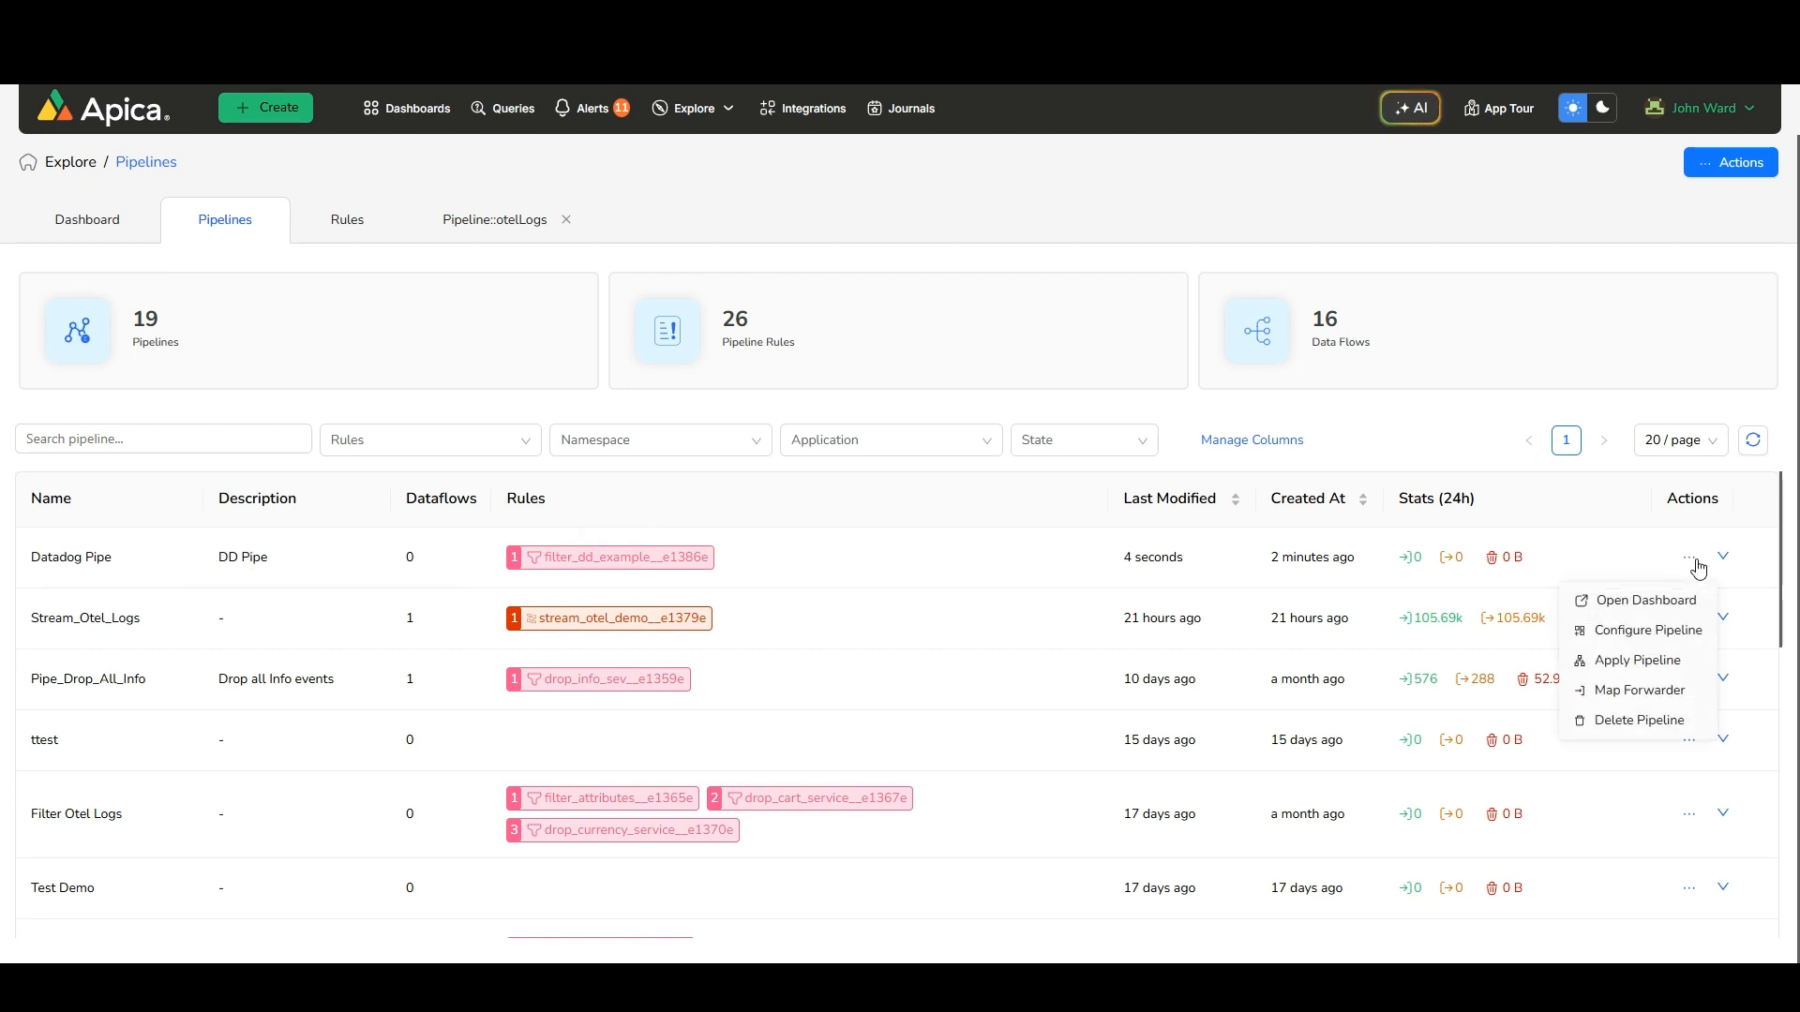
left_click(1625, 662)
left_click(787, 343)
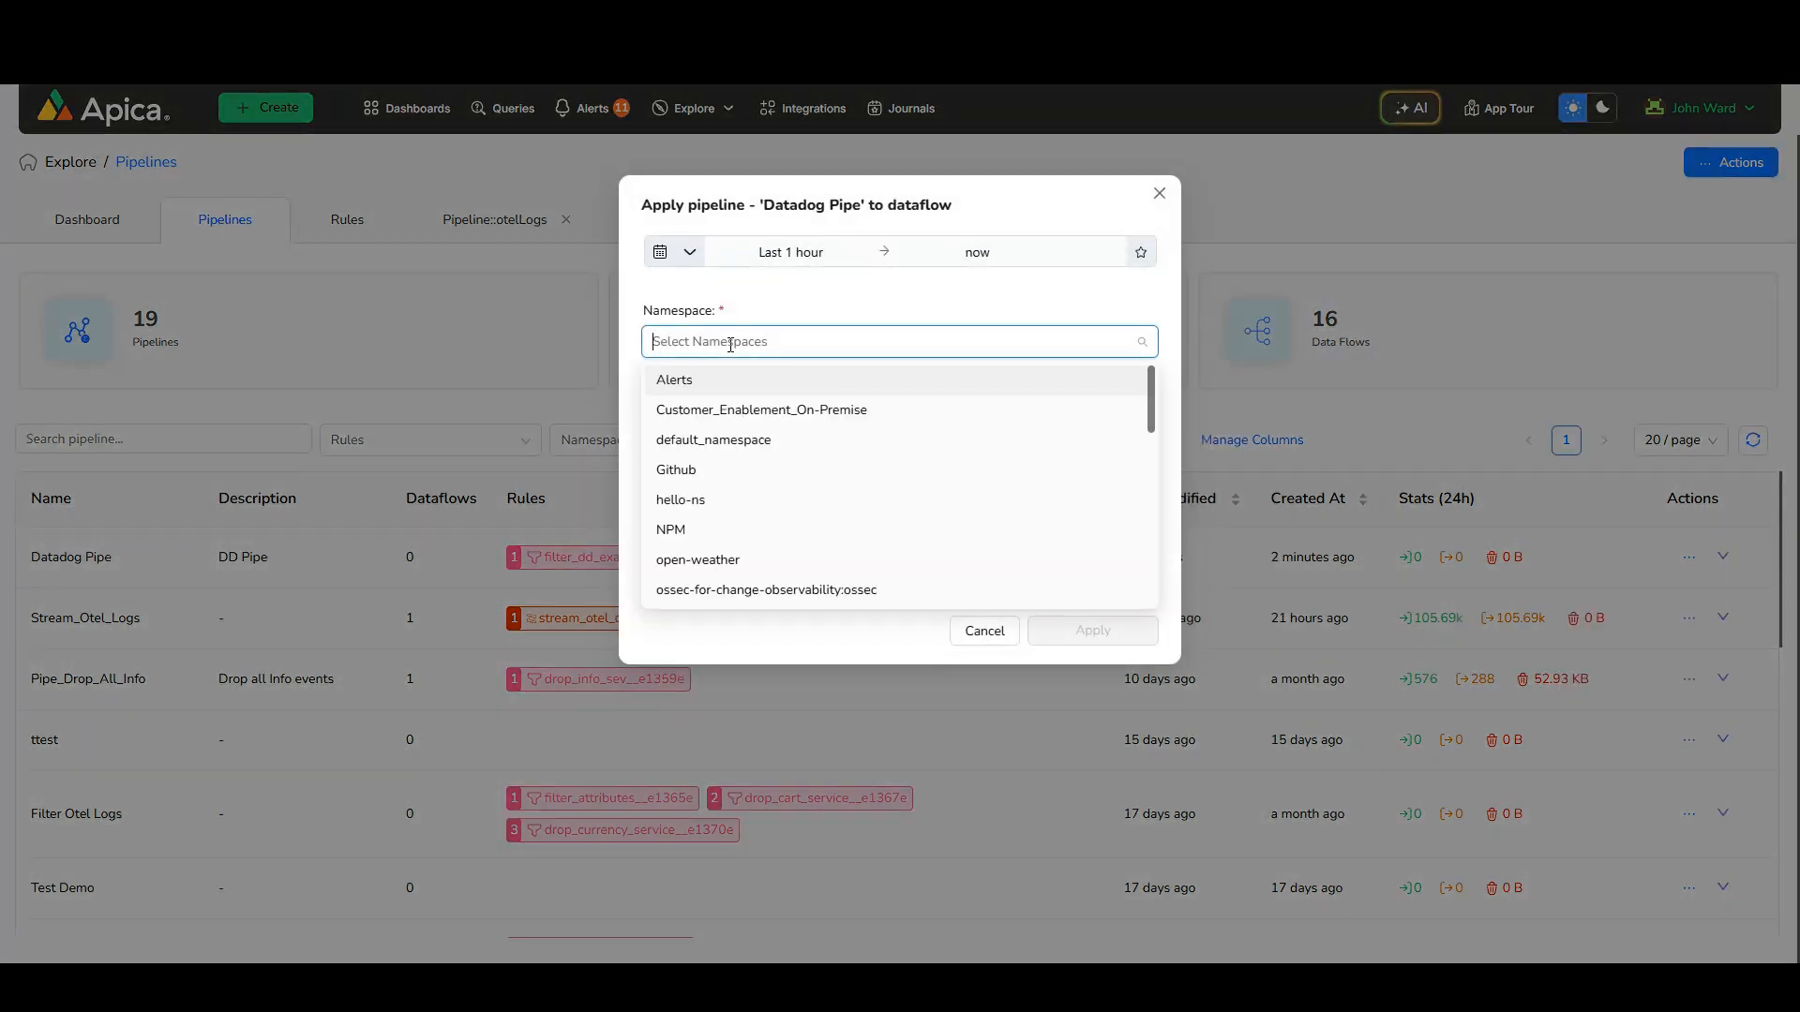
scroll(764, 450, "down", 3)
left_click(698, 527)
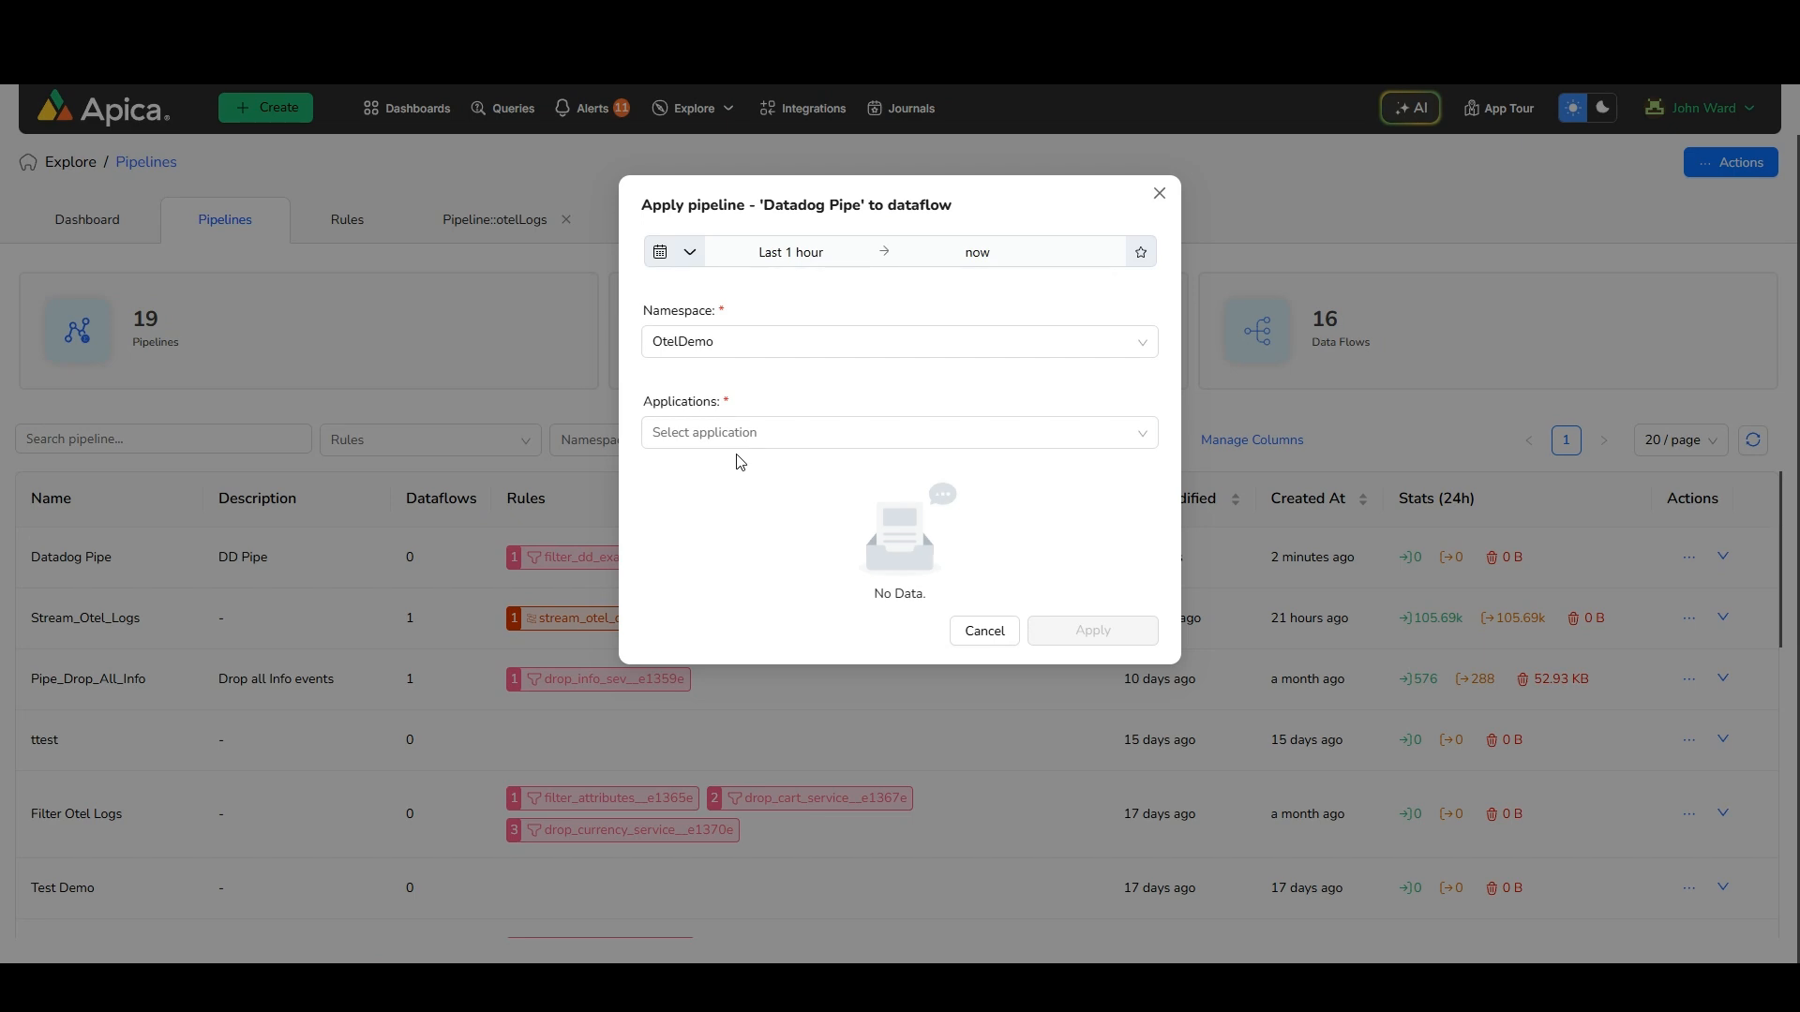
left_click(742, 432)
left_click(730, 479)
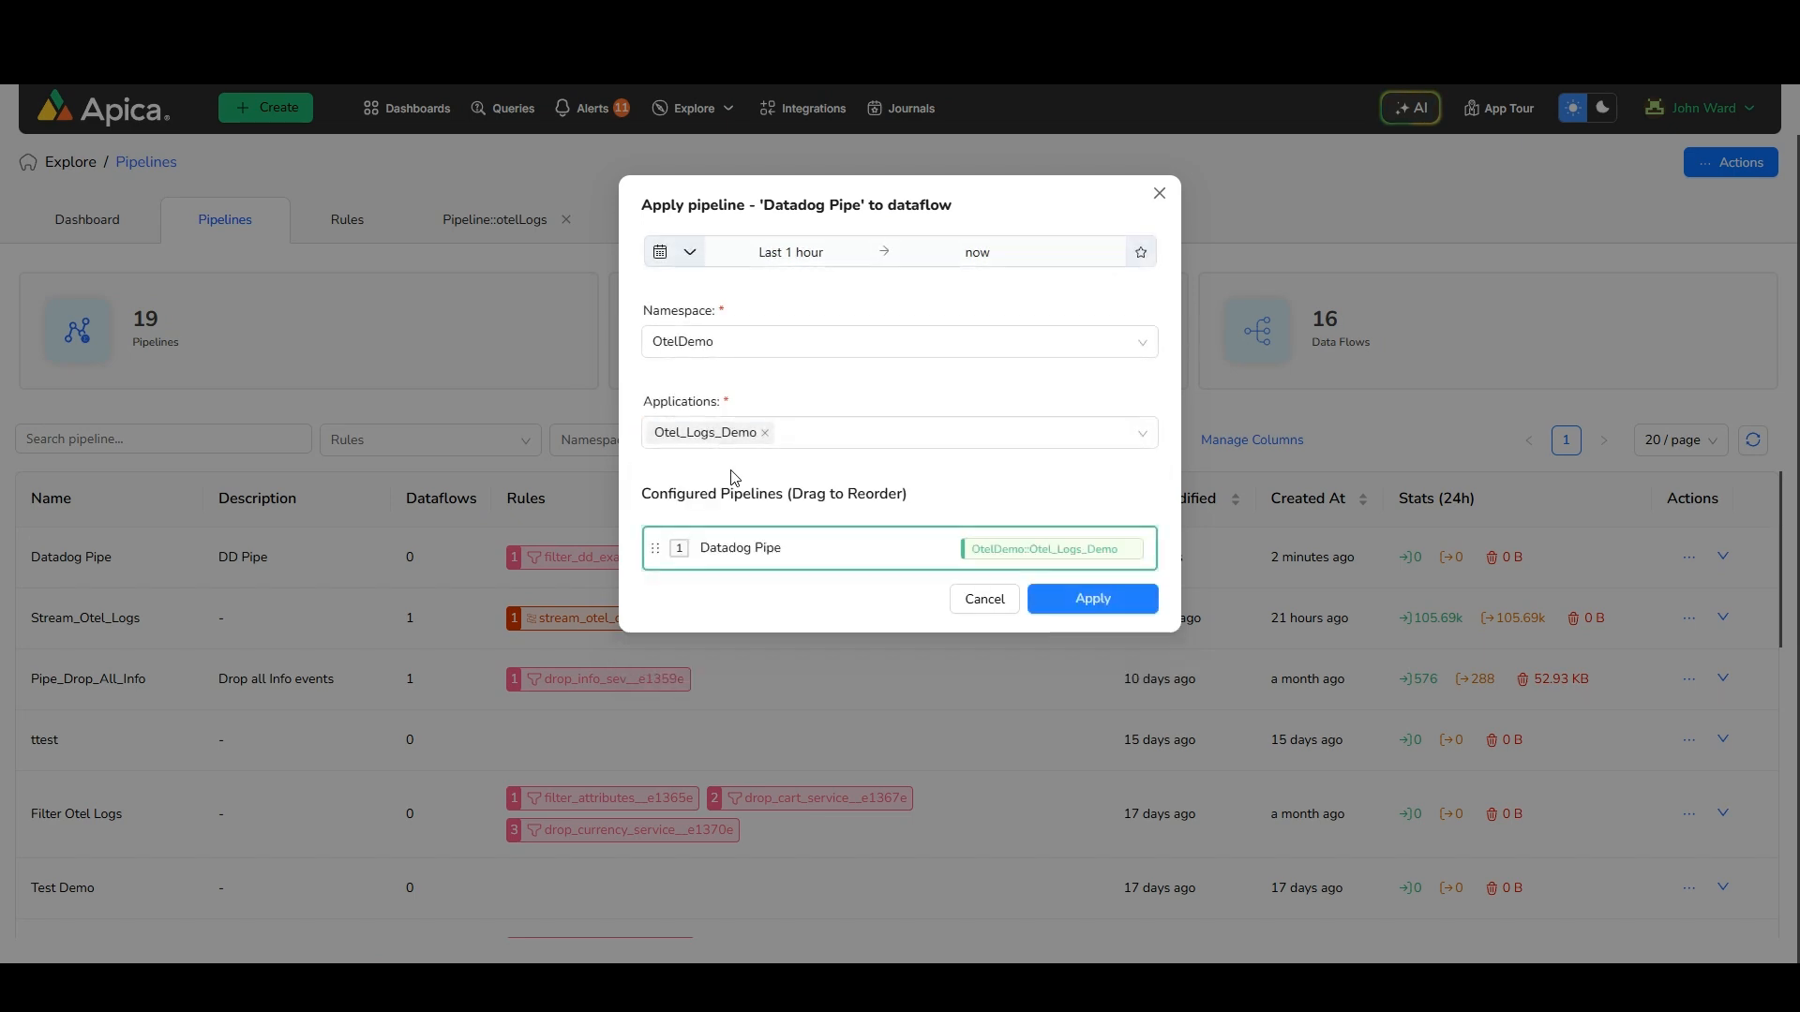
left_click(1095, 608)
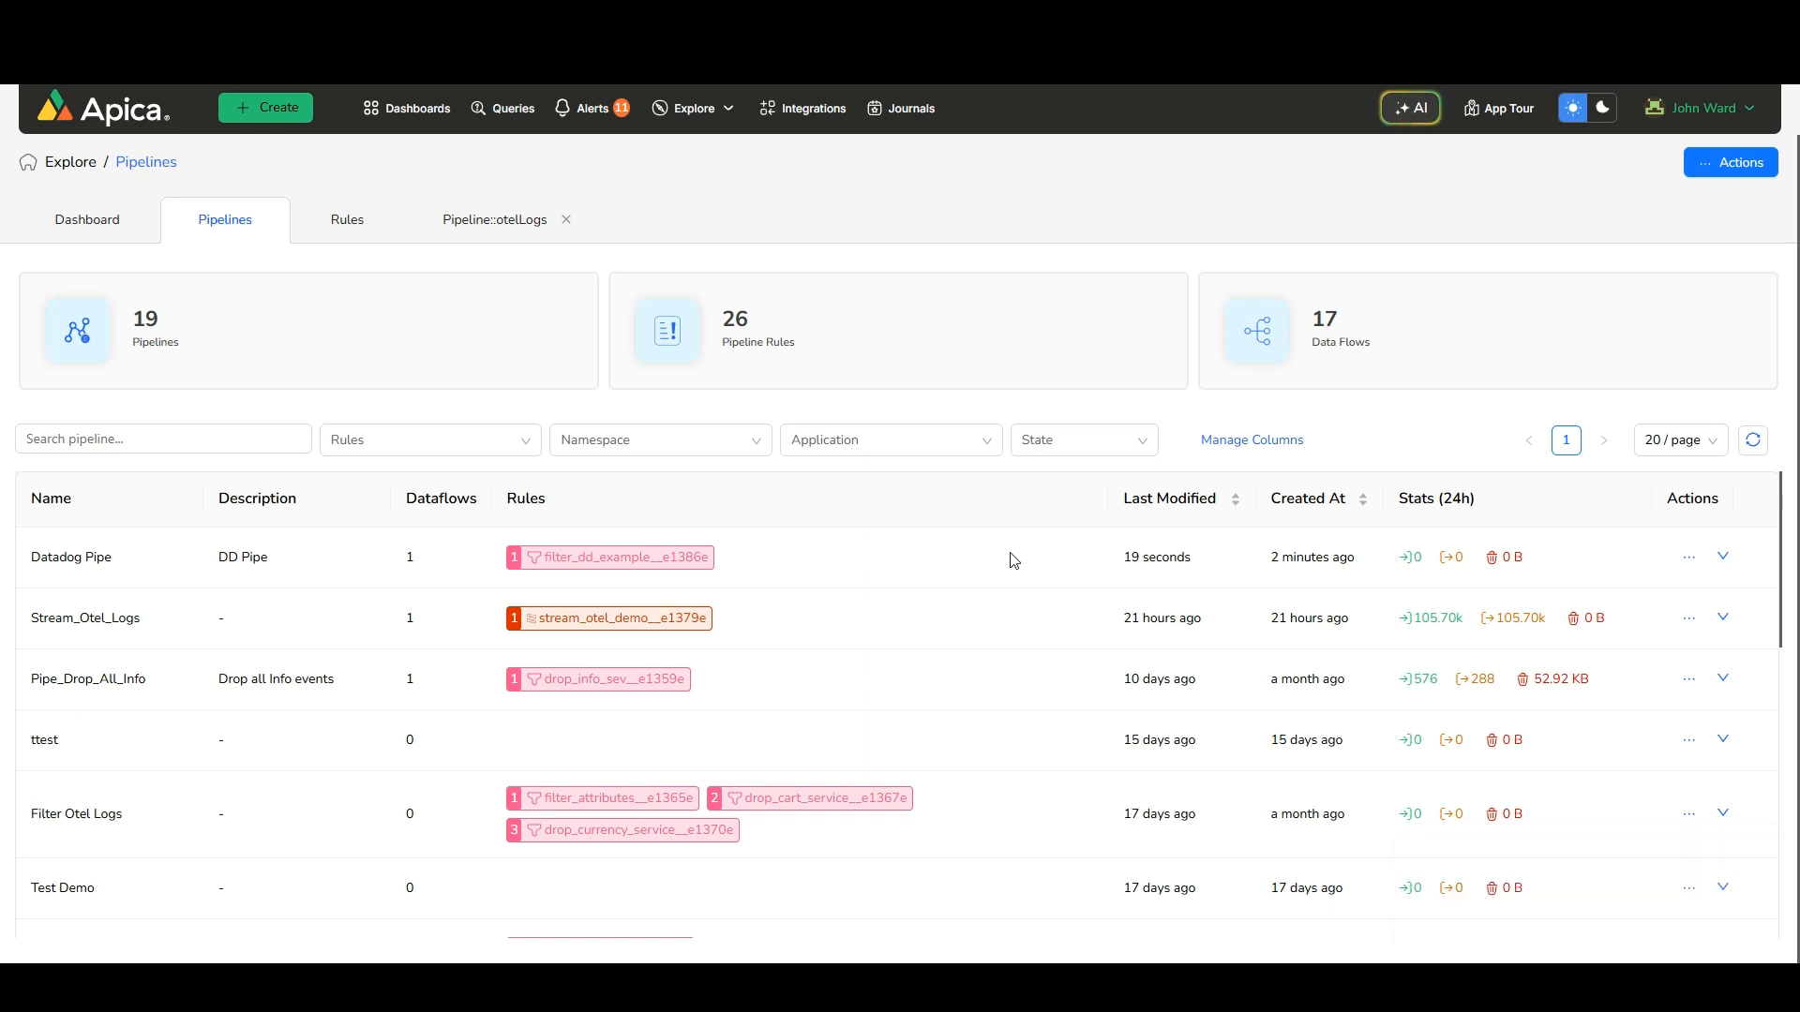
Open the forwarders integrations and start a DataDog (JSON) forwarder with buffer size 16000
left_click(812, 113)
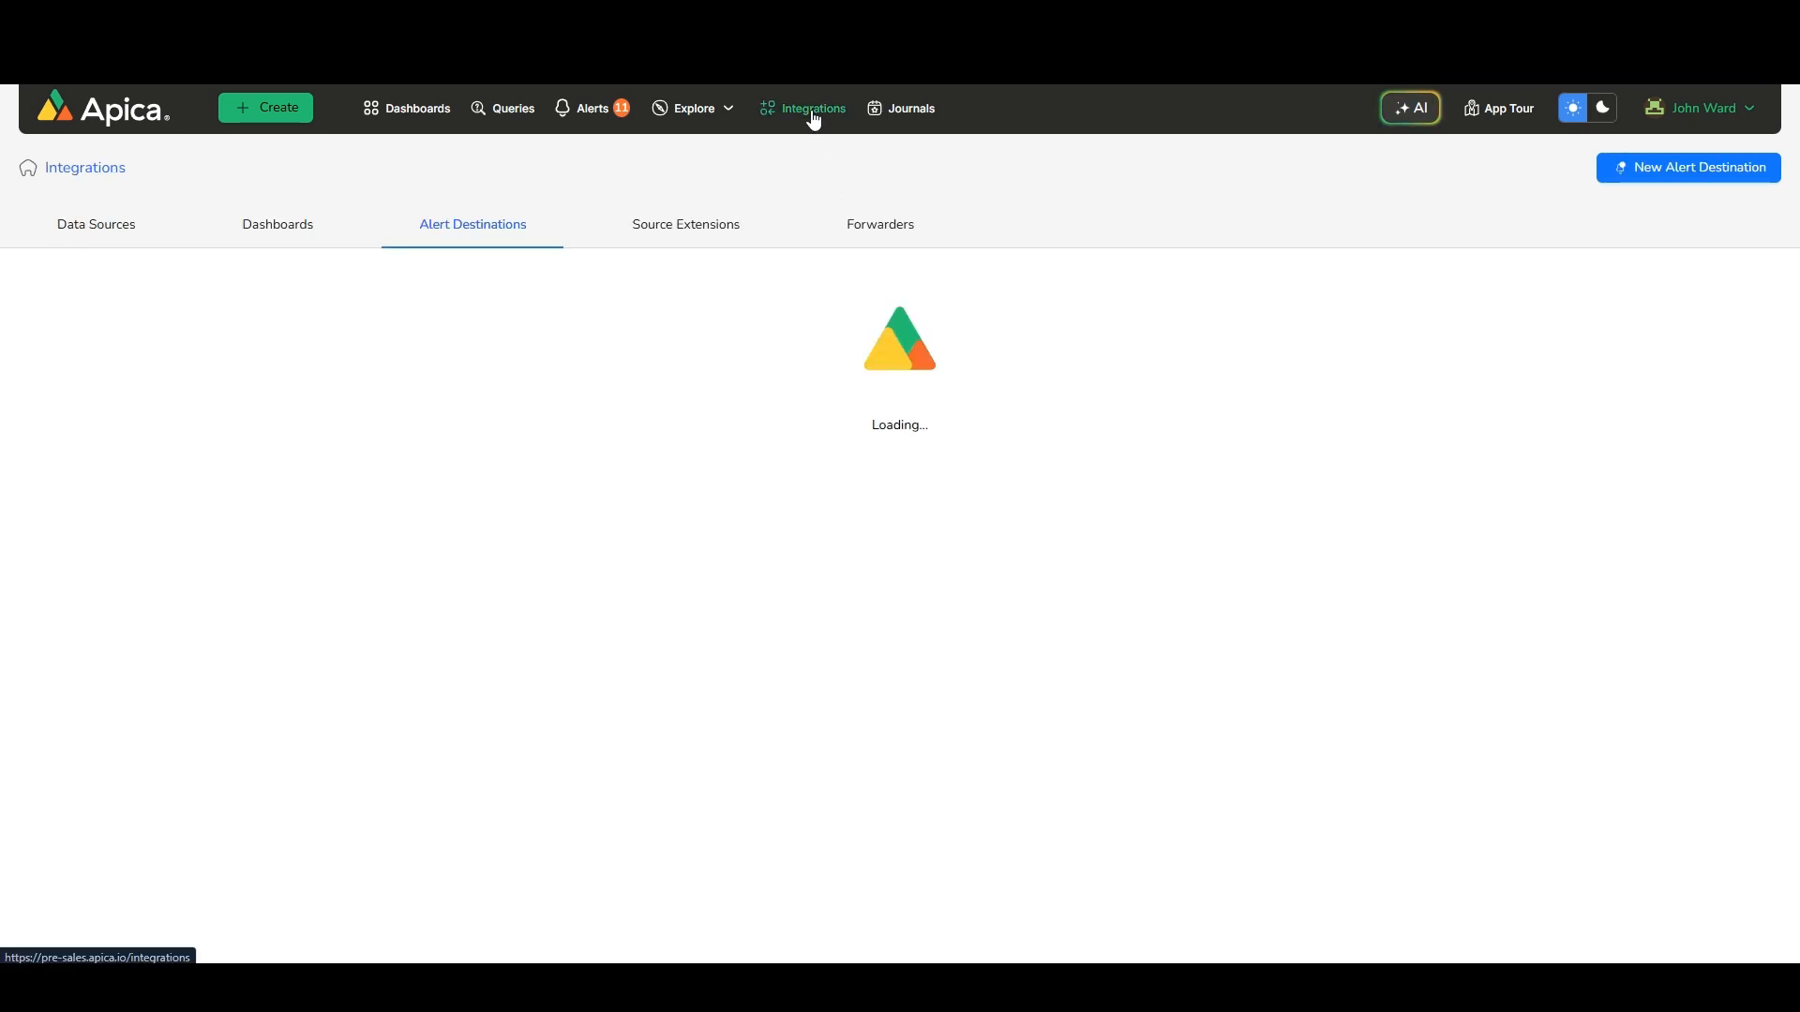
left_click(886, 236)
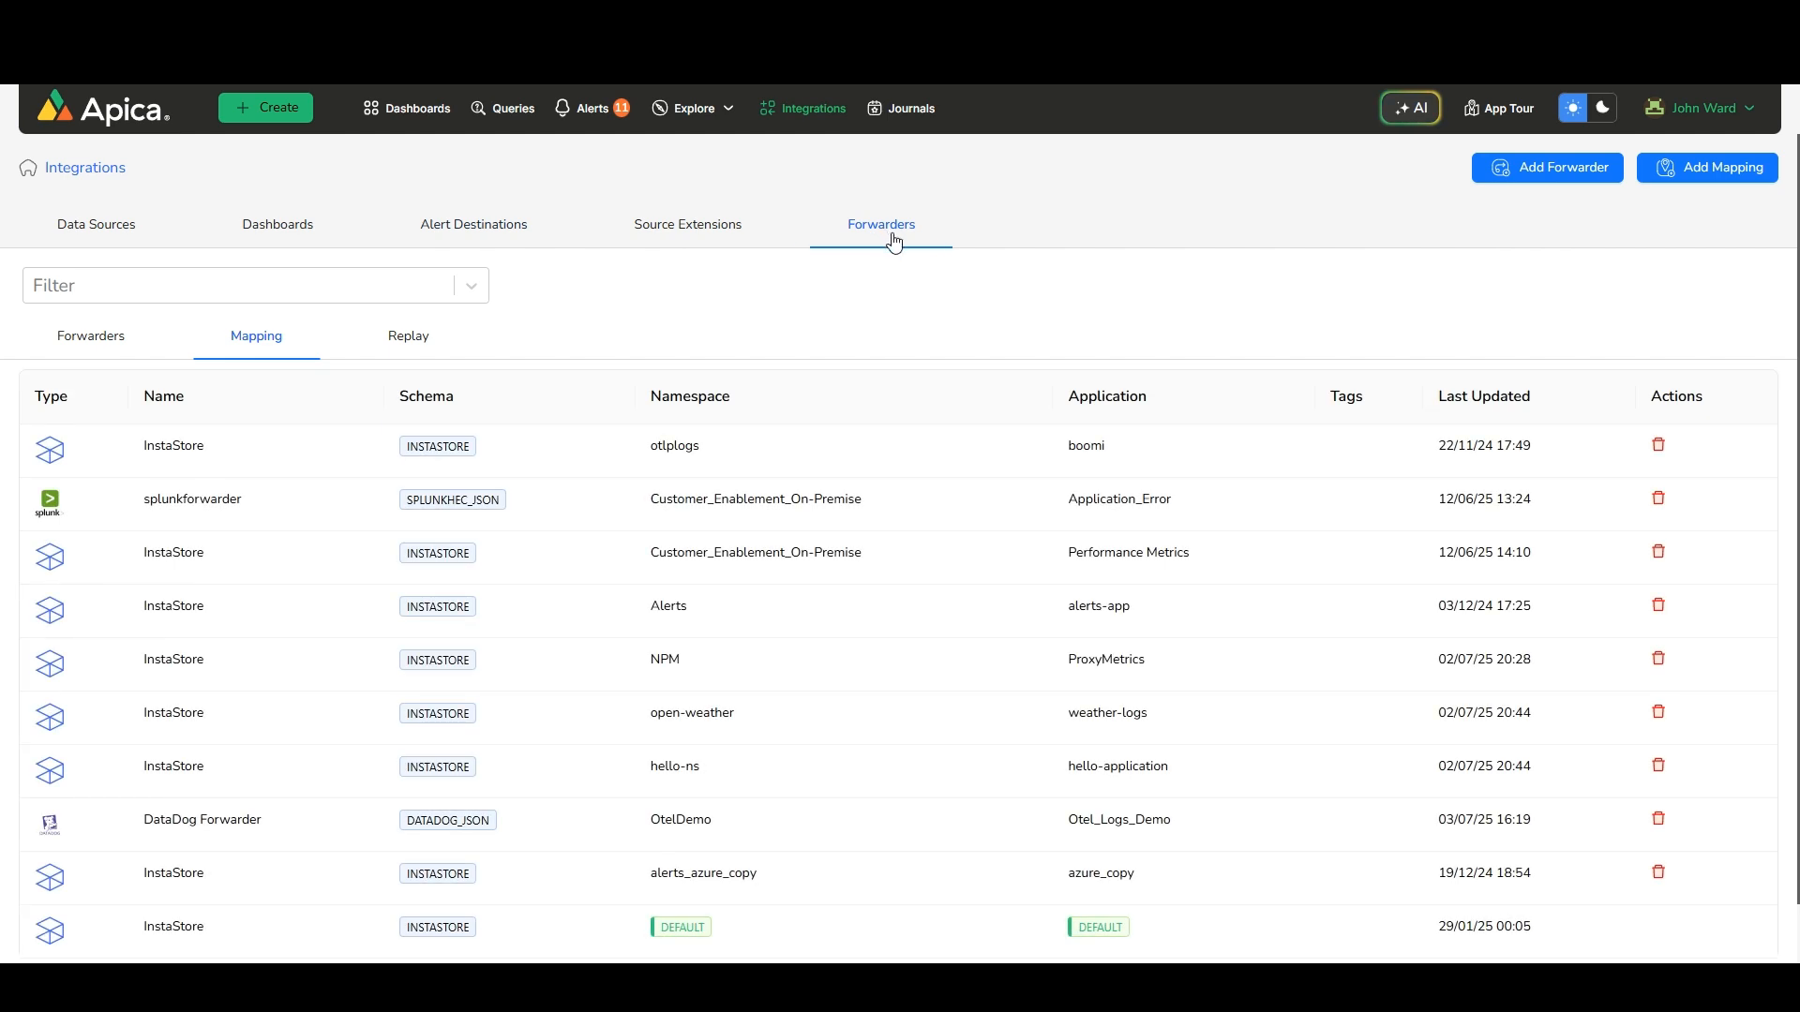
left_click(84, 342)
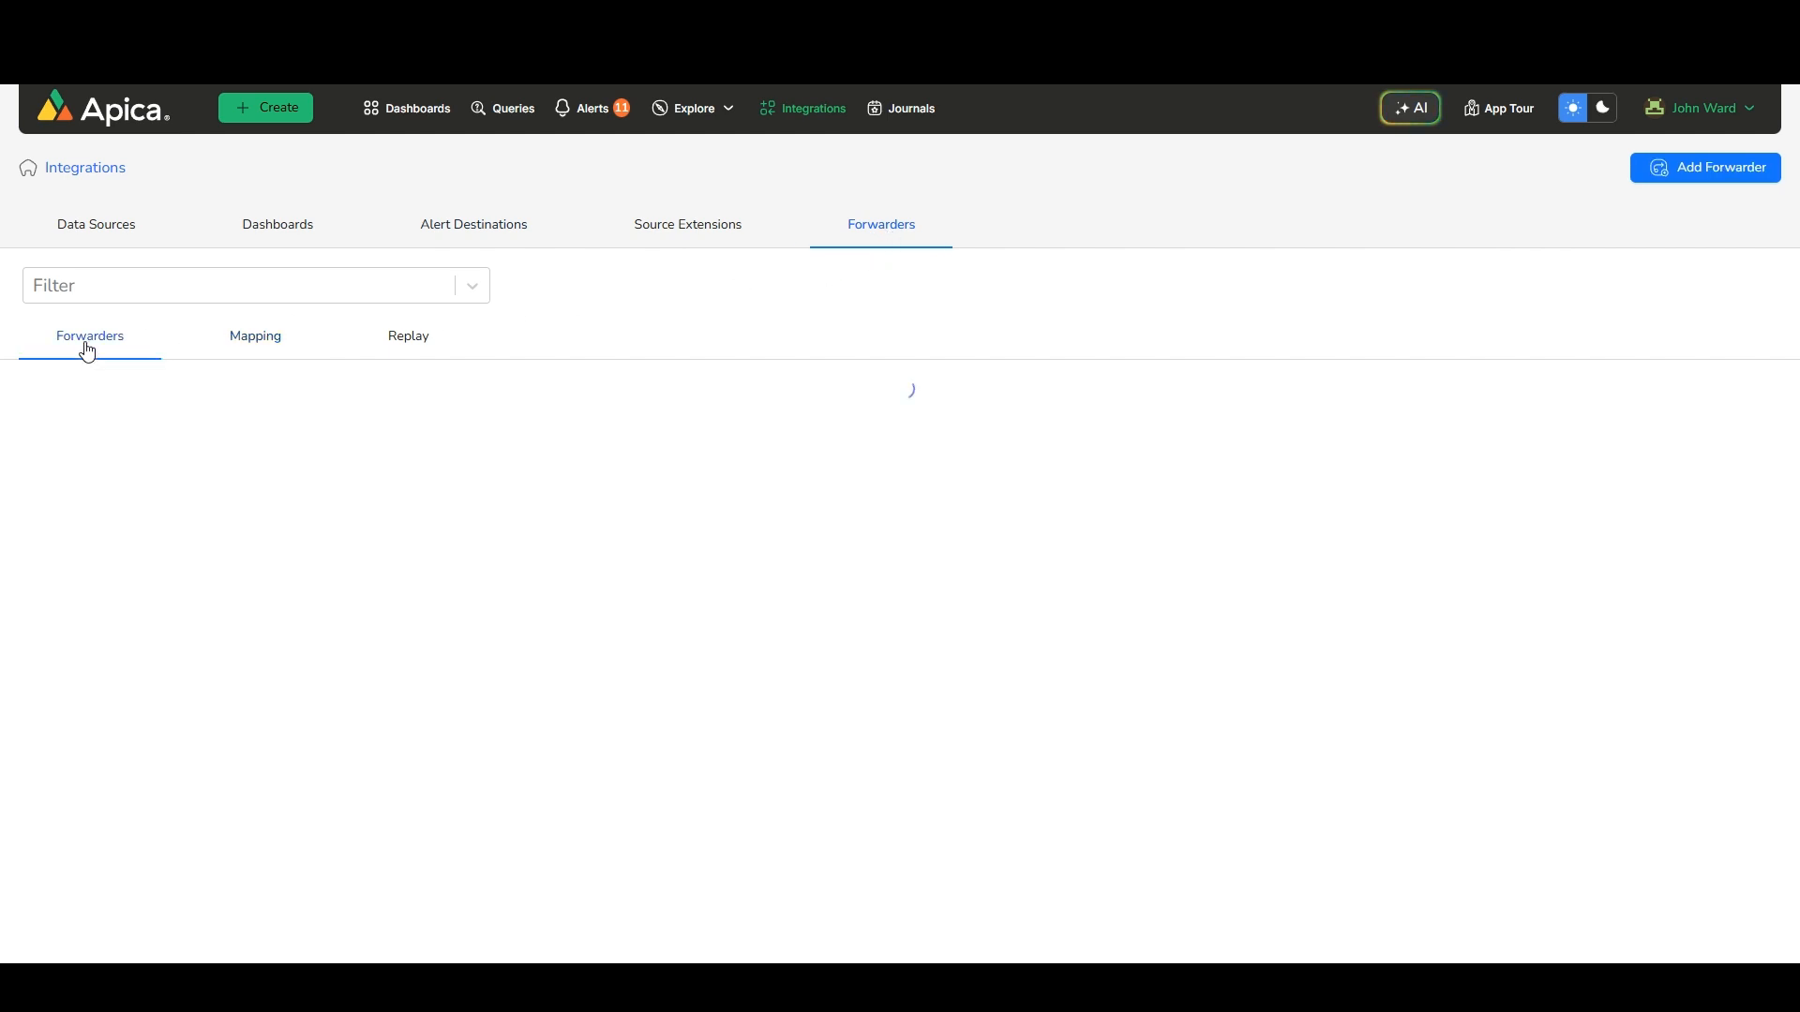
left_click(1685, 190)
scroll(460, 614, "down", 5)
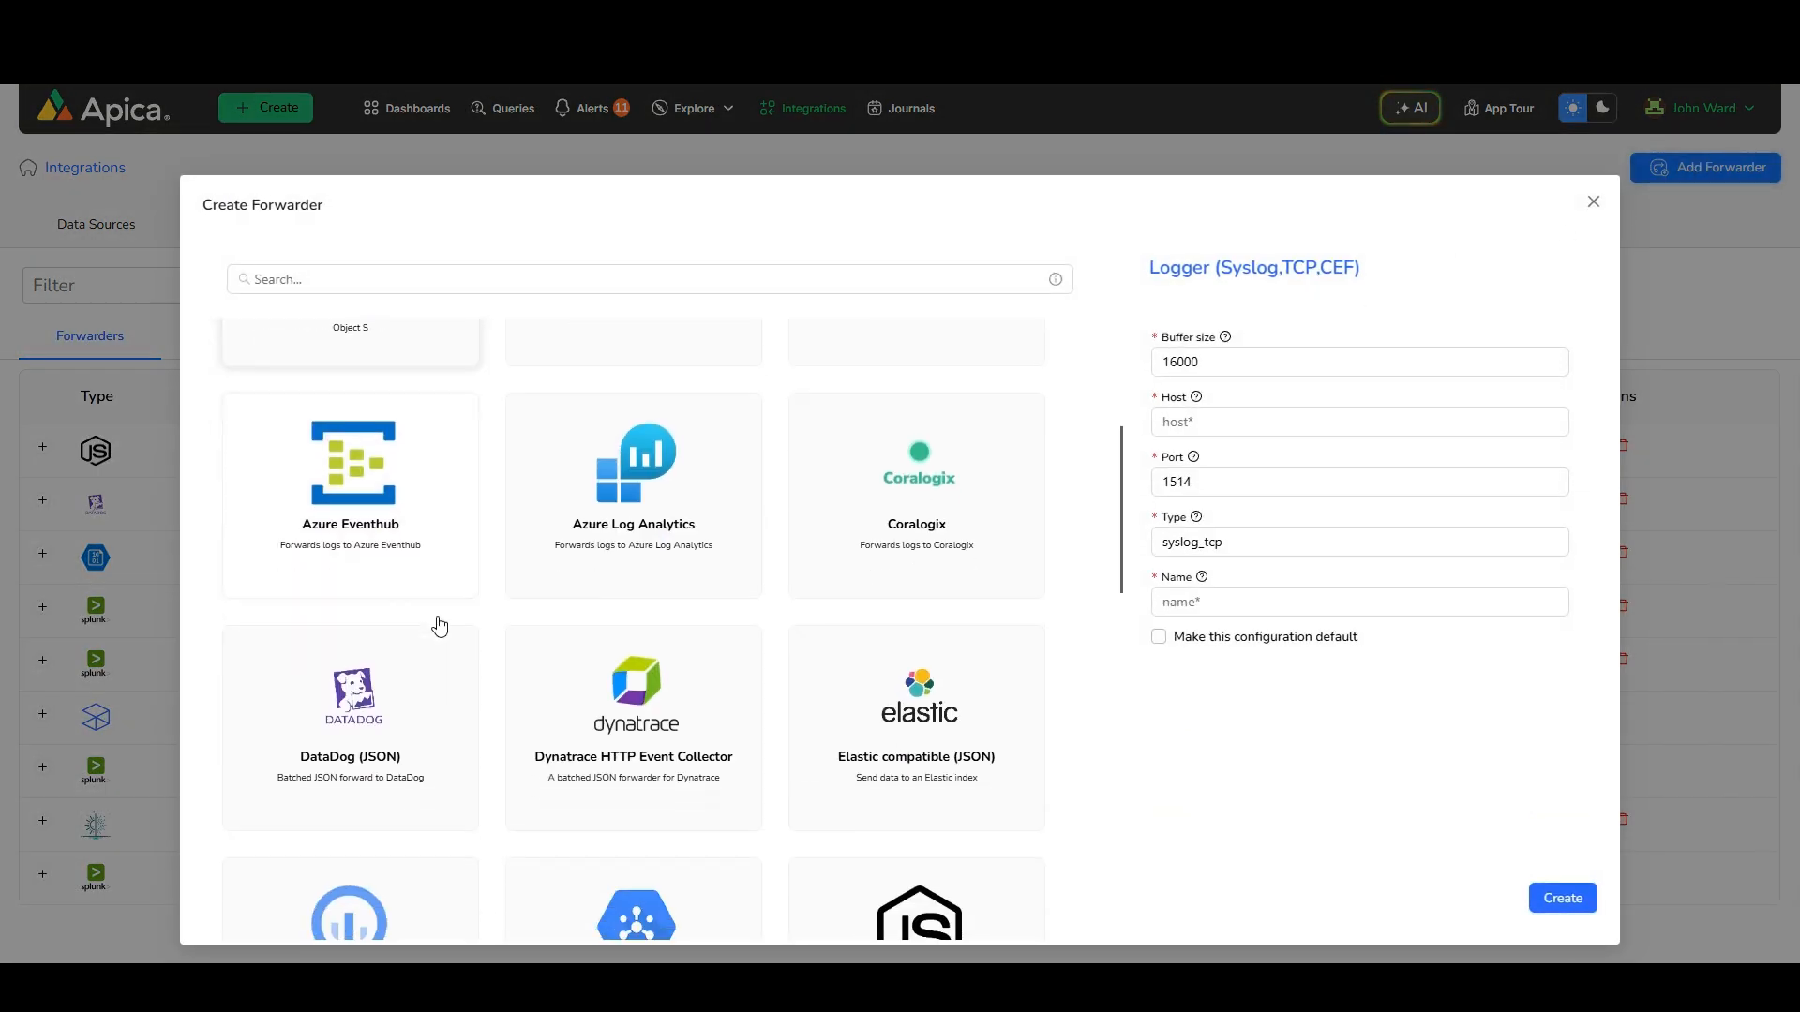
left_click(439, 626)
left_click(1213, 424)
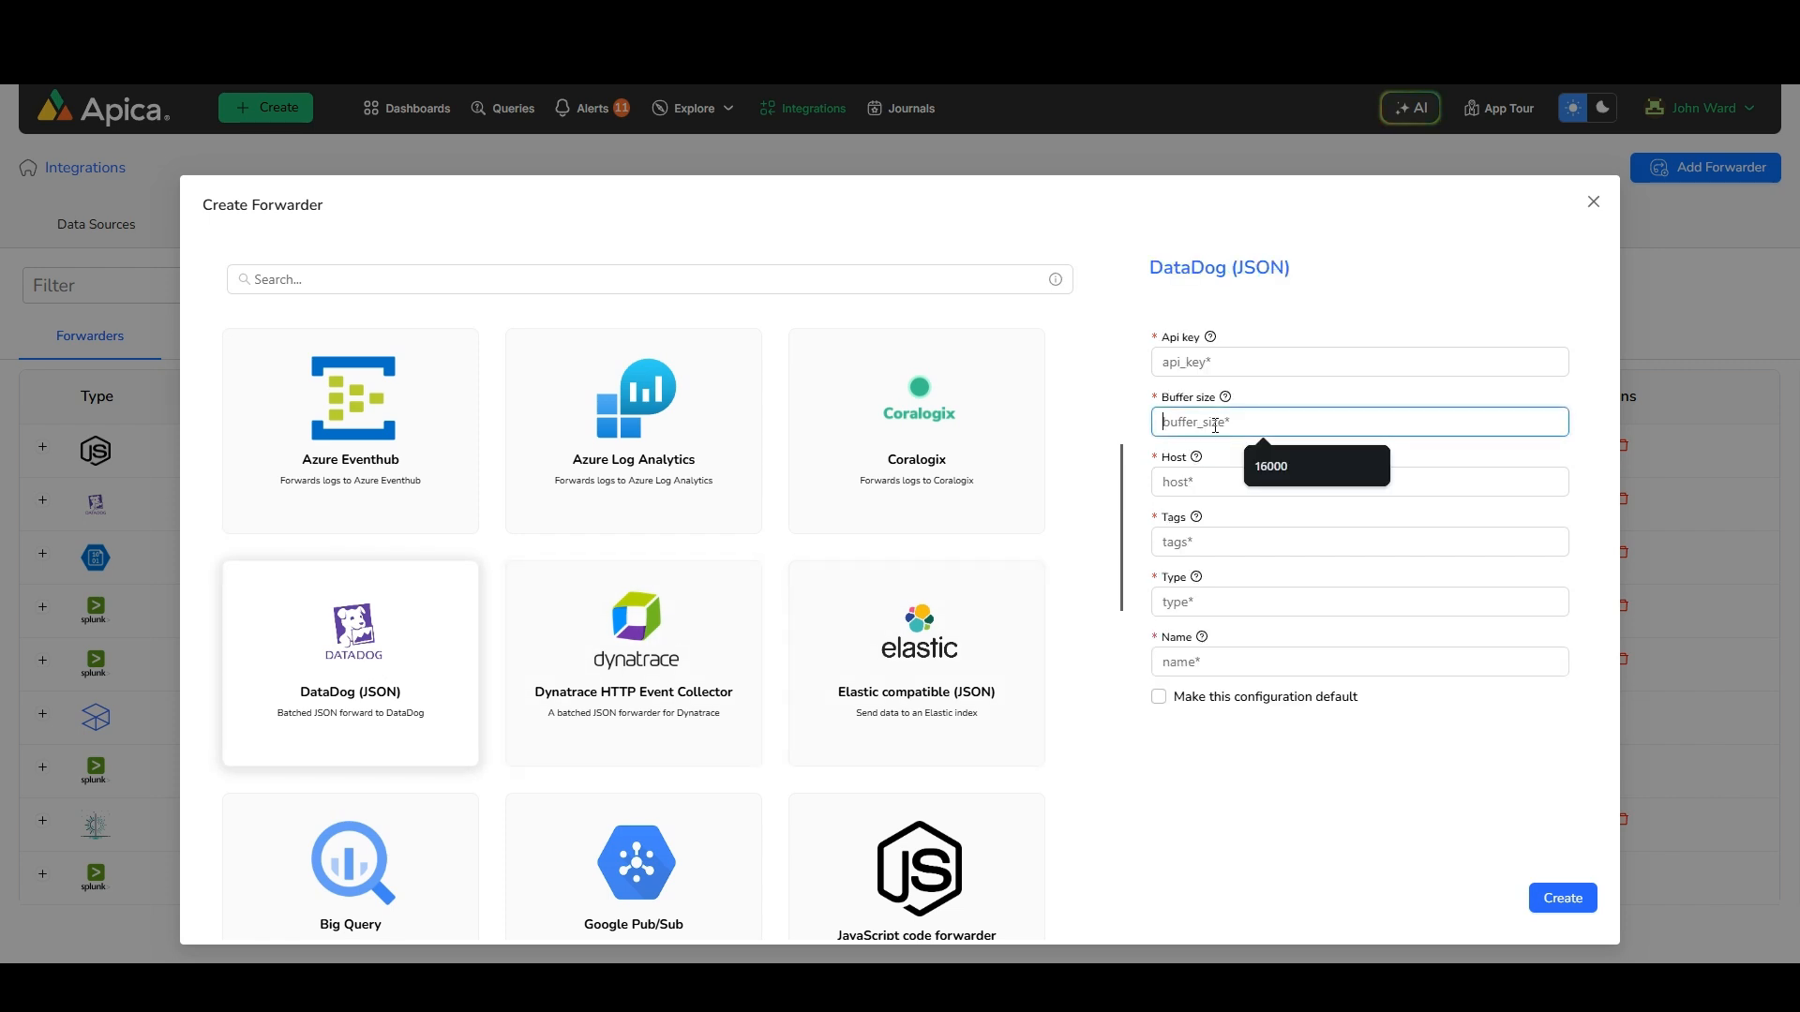
type("16000")
key("Tab")
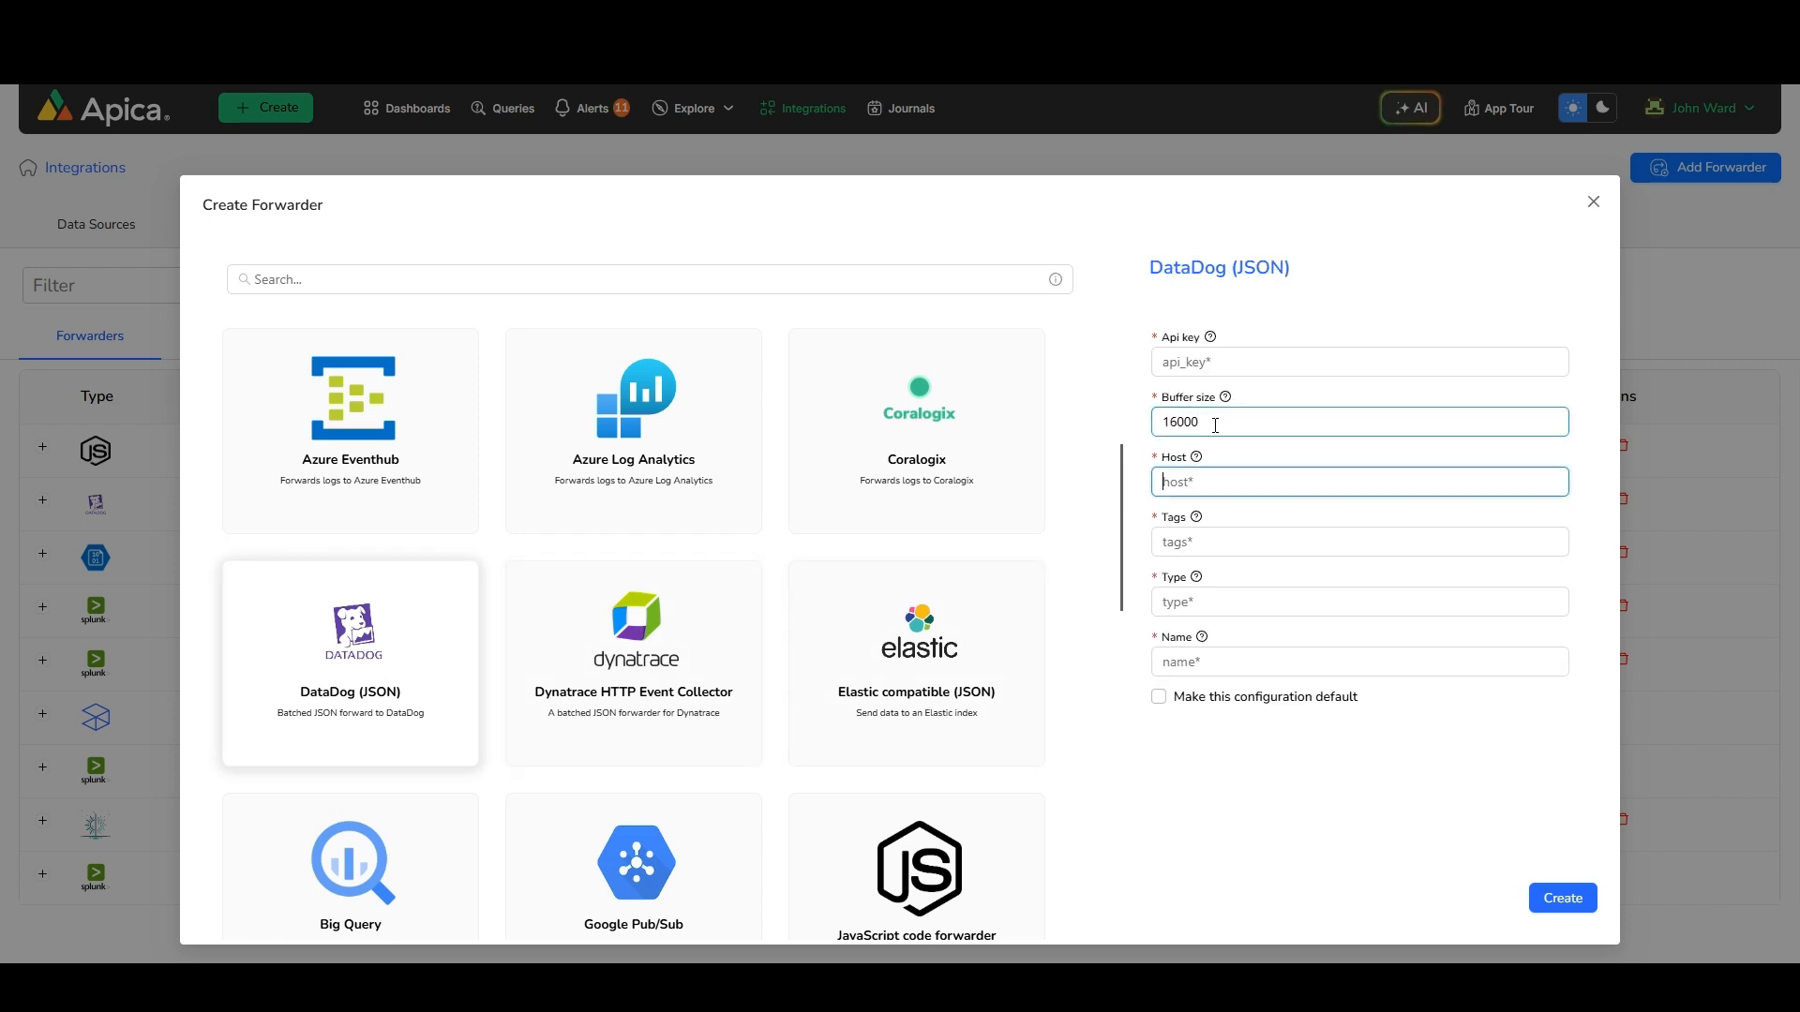
Enter host app.datadog.com, tags logs, type _json and name DataDog Forwarder, then close the forwarder dialog
type("app.datadog.c")
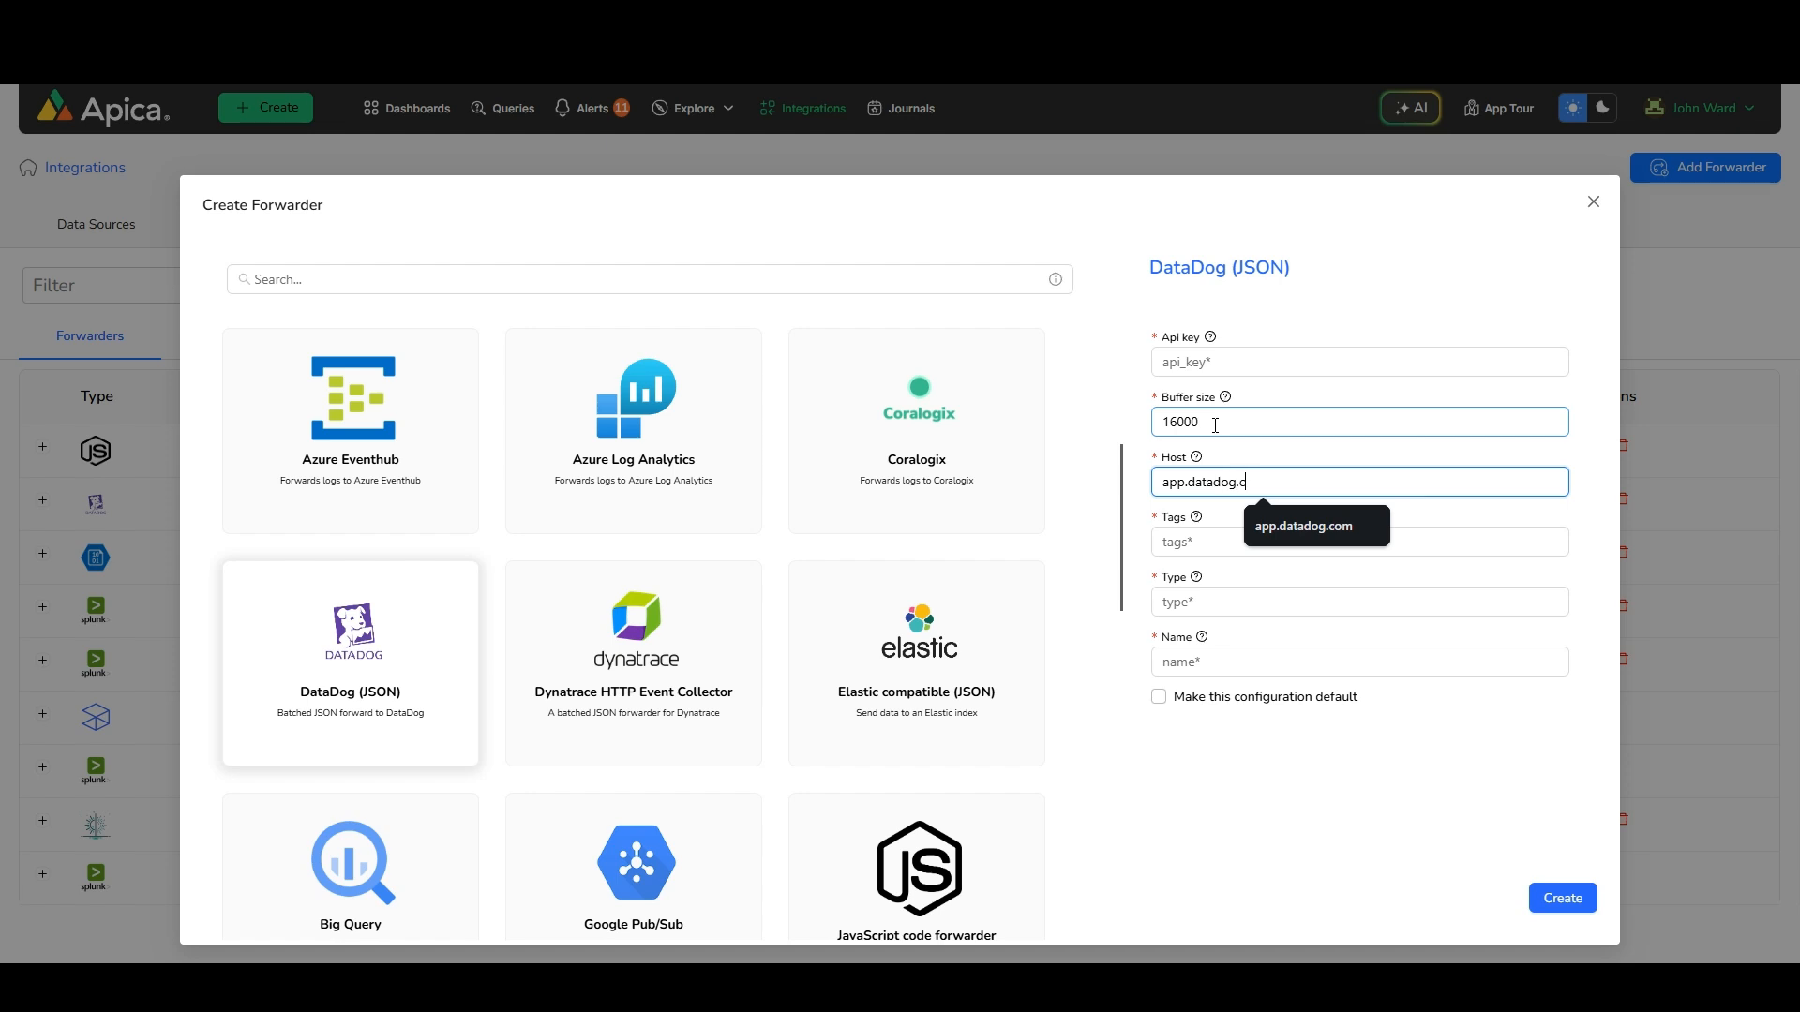
type("om")
key("Tab")
type("logs")
key("Tab")
type("_")
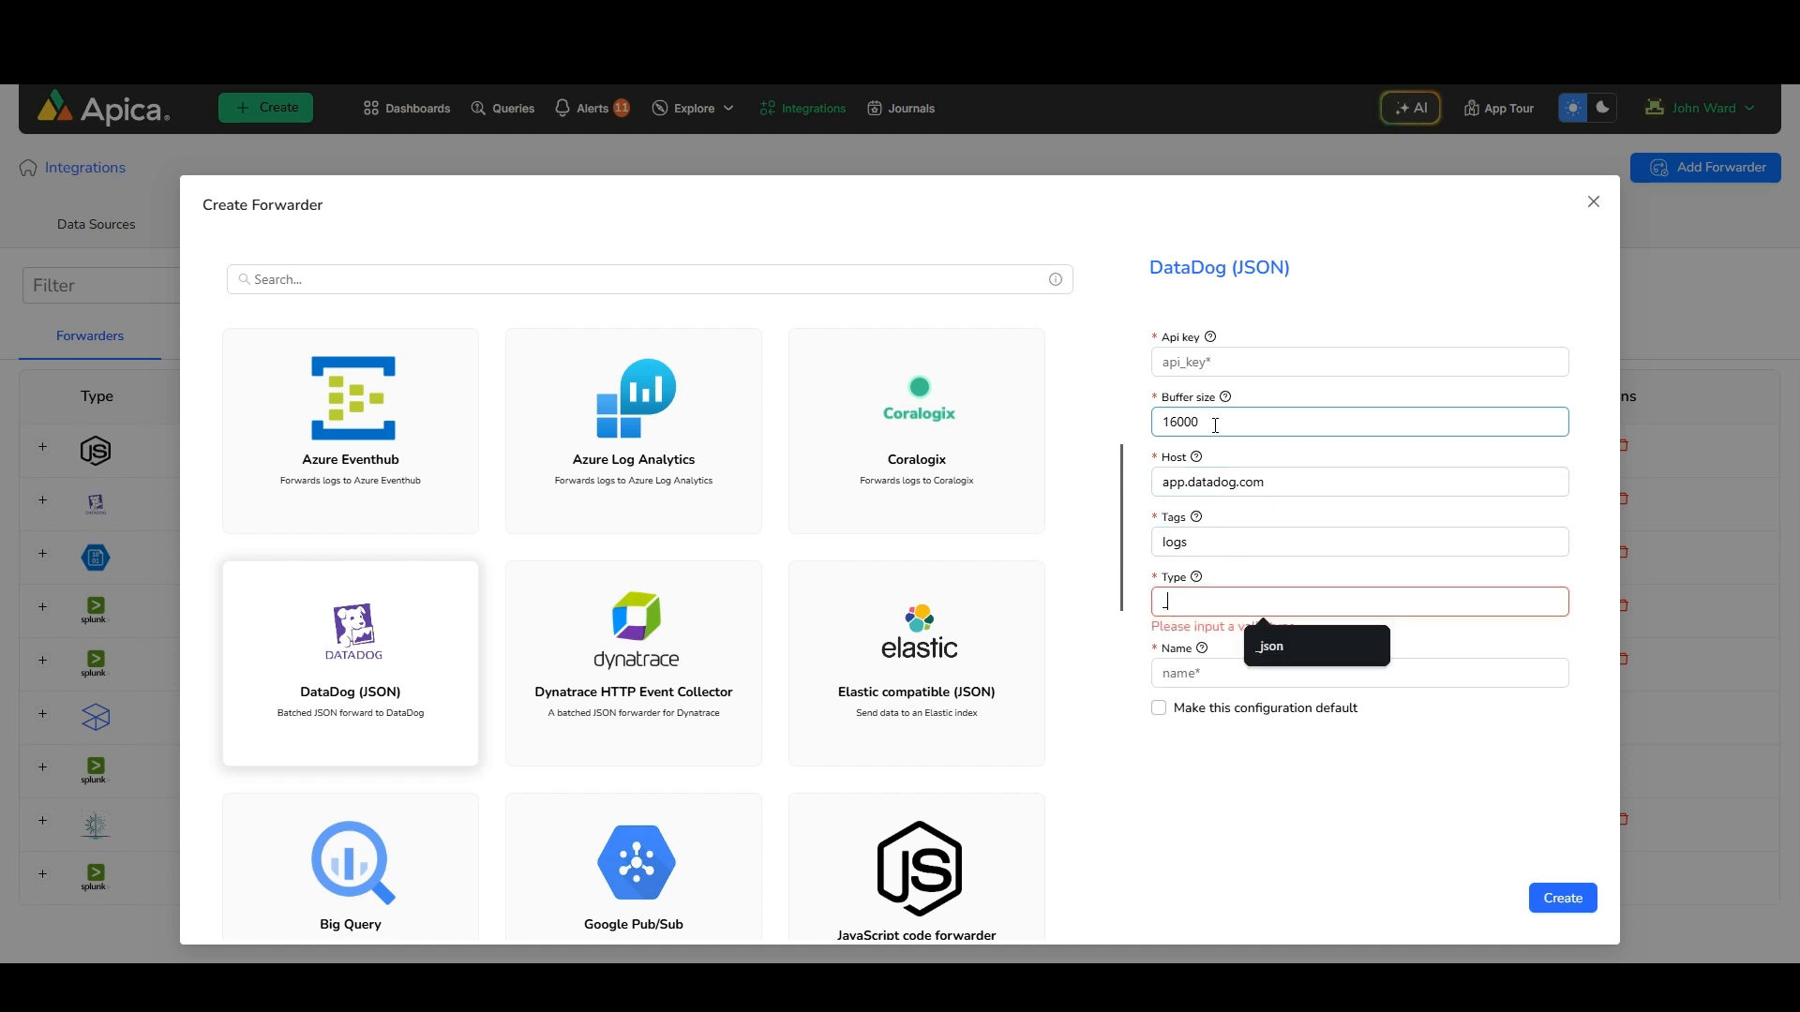
type("json")
key("Tab")
type("Da")
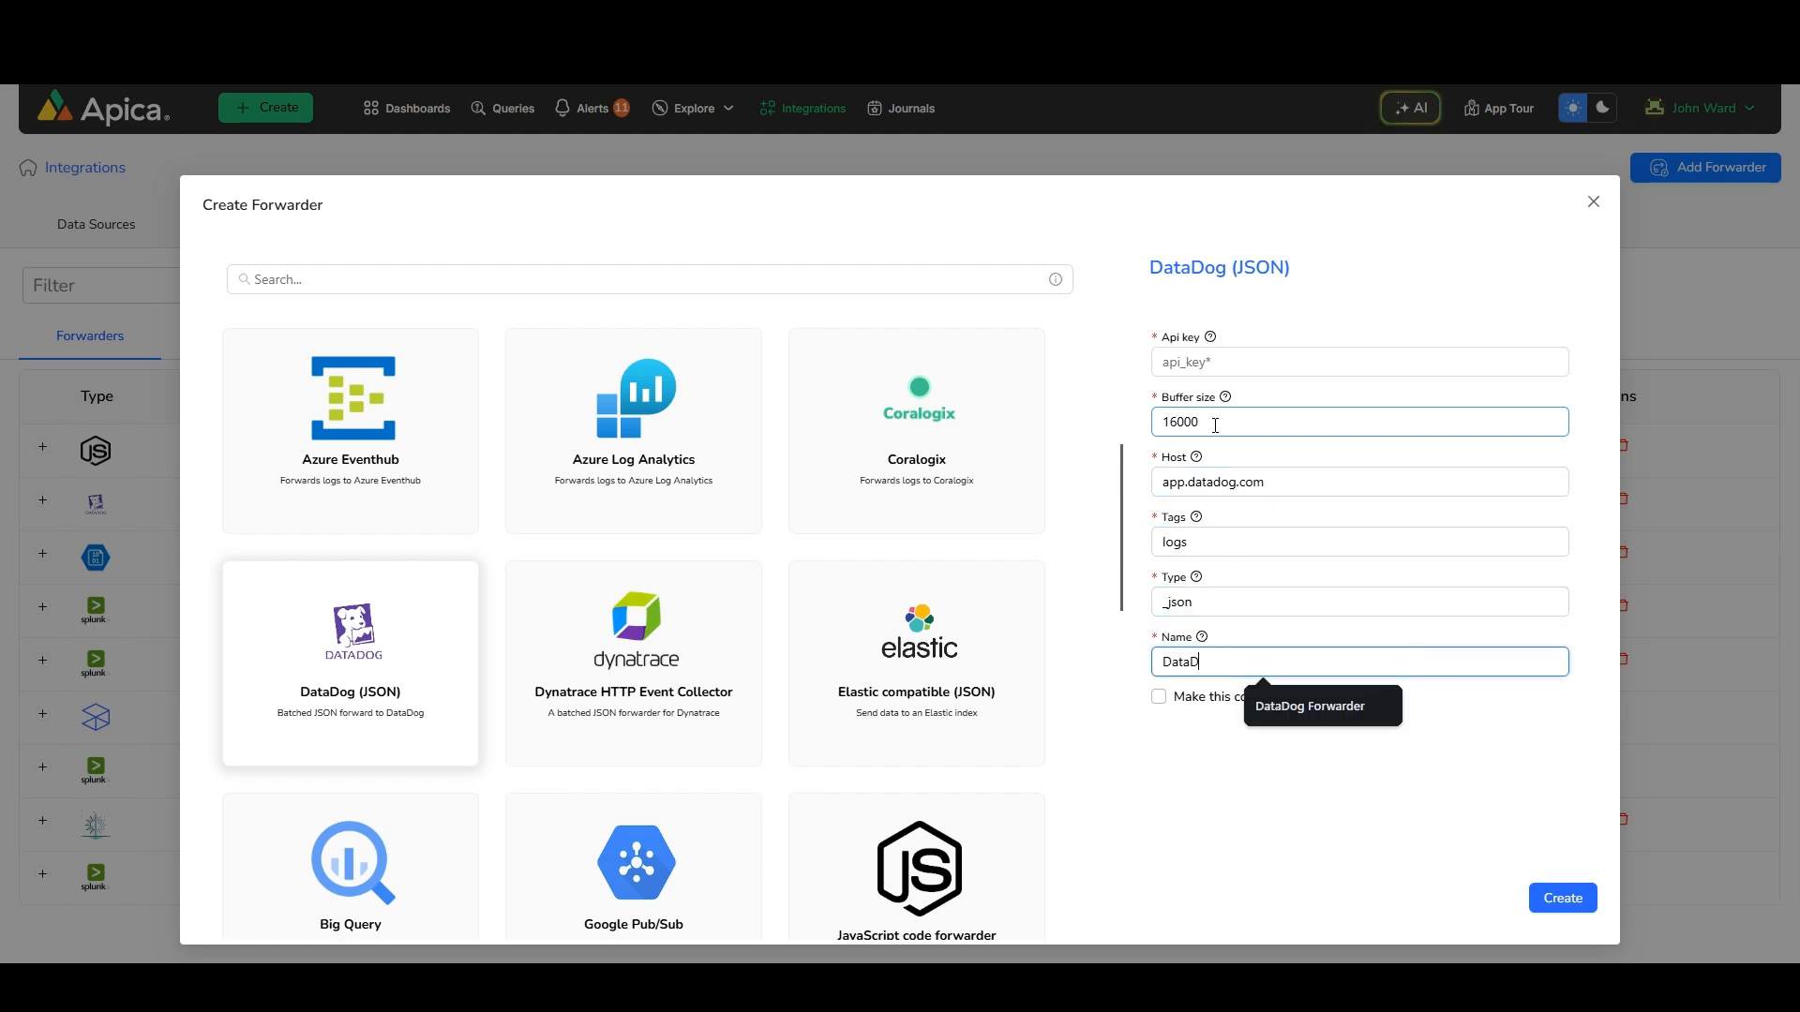
type("taDog Forwarder")
left_click(1529, 735)
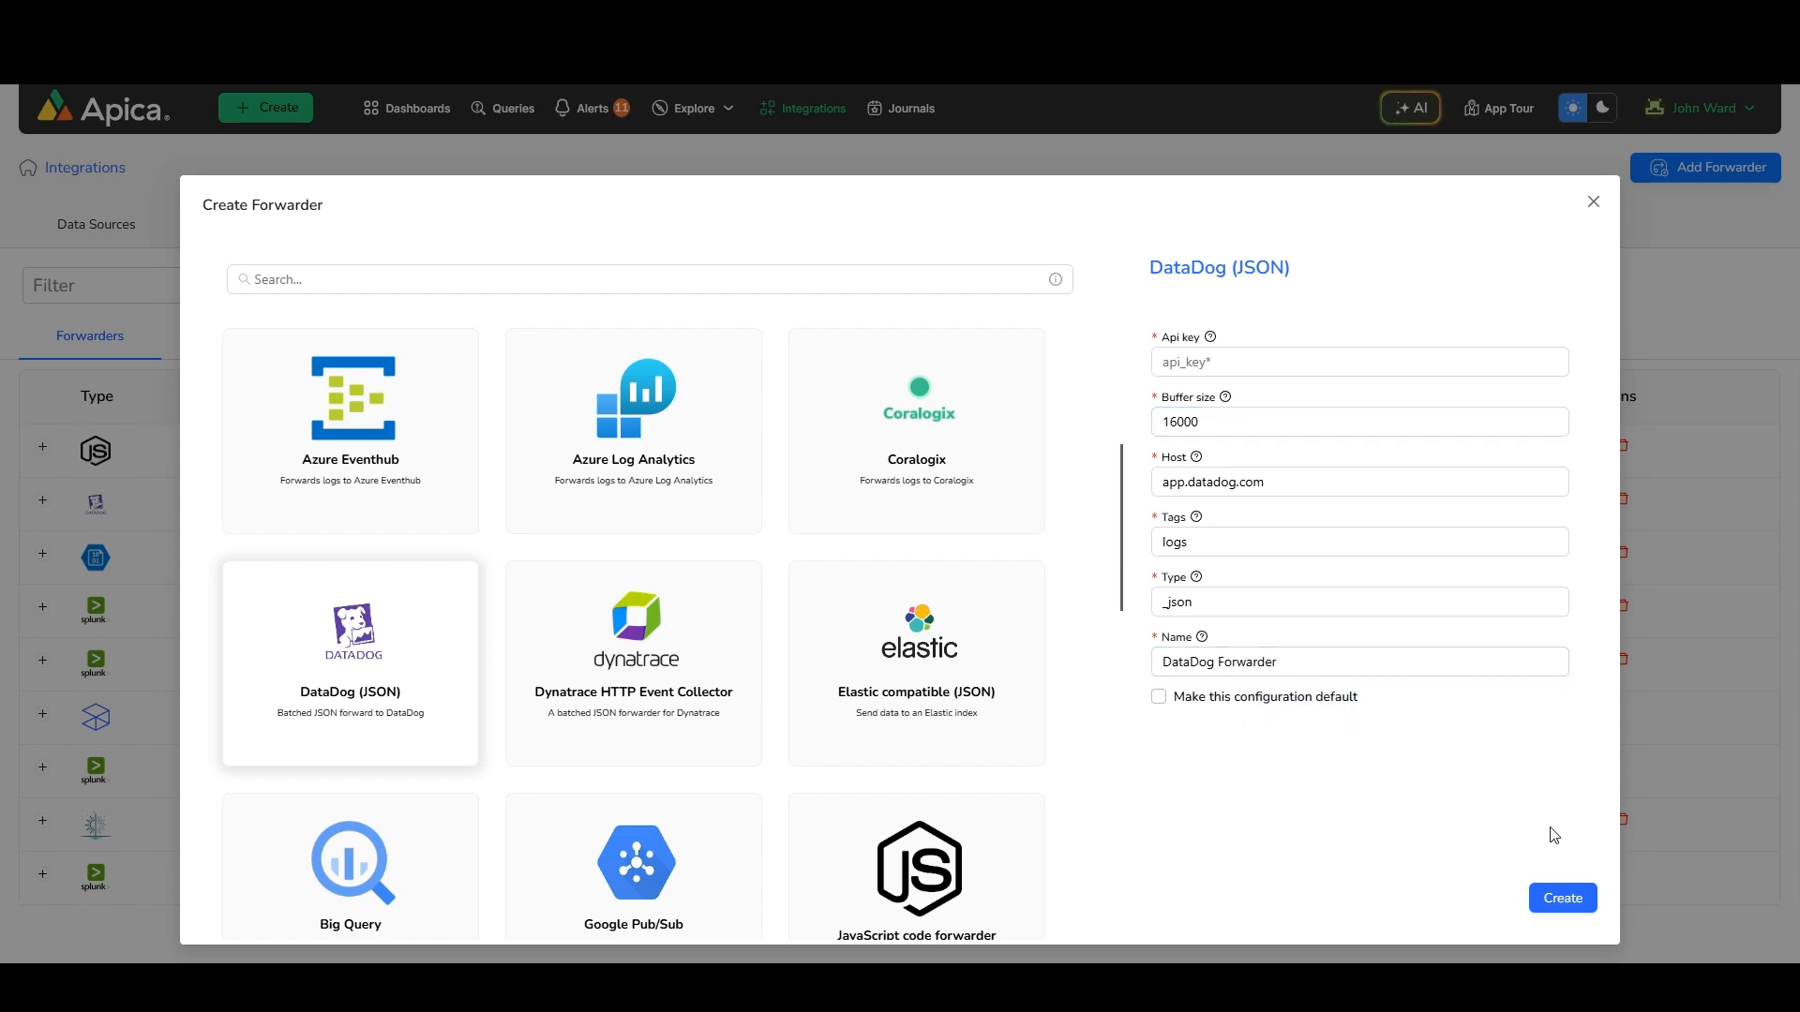
left_click(1594, 202)
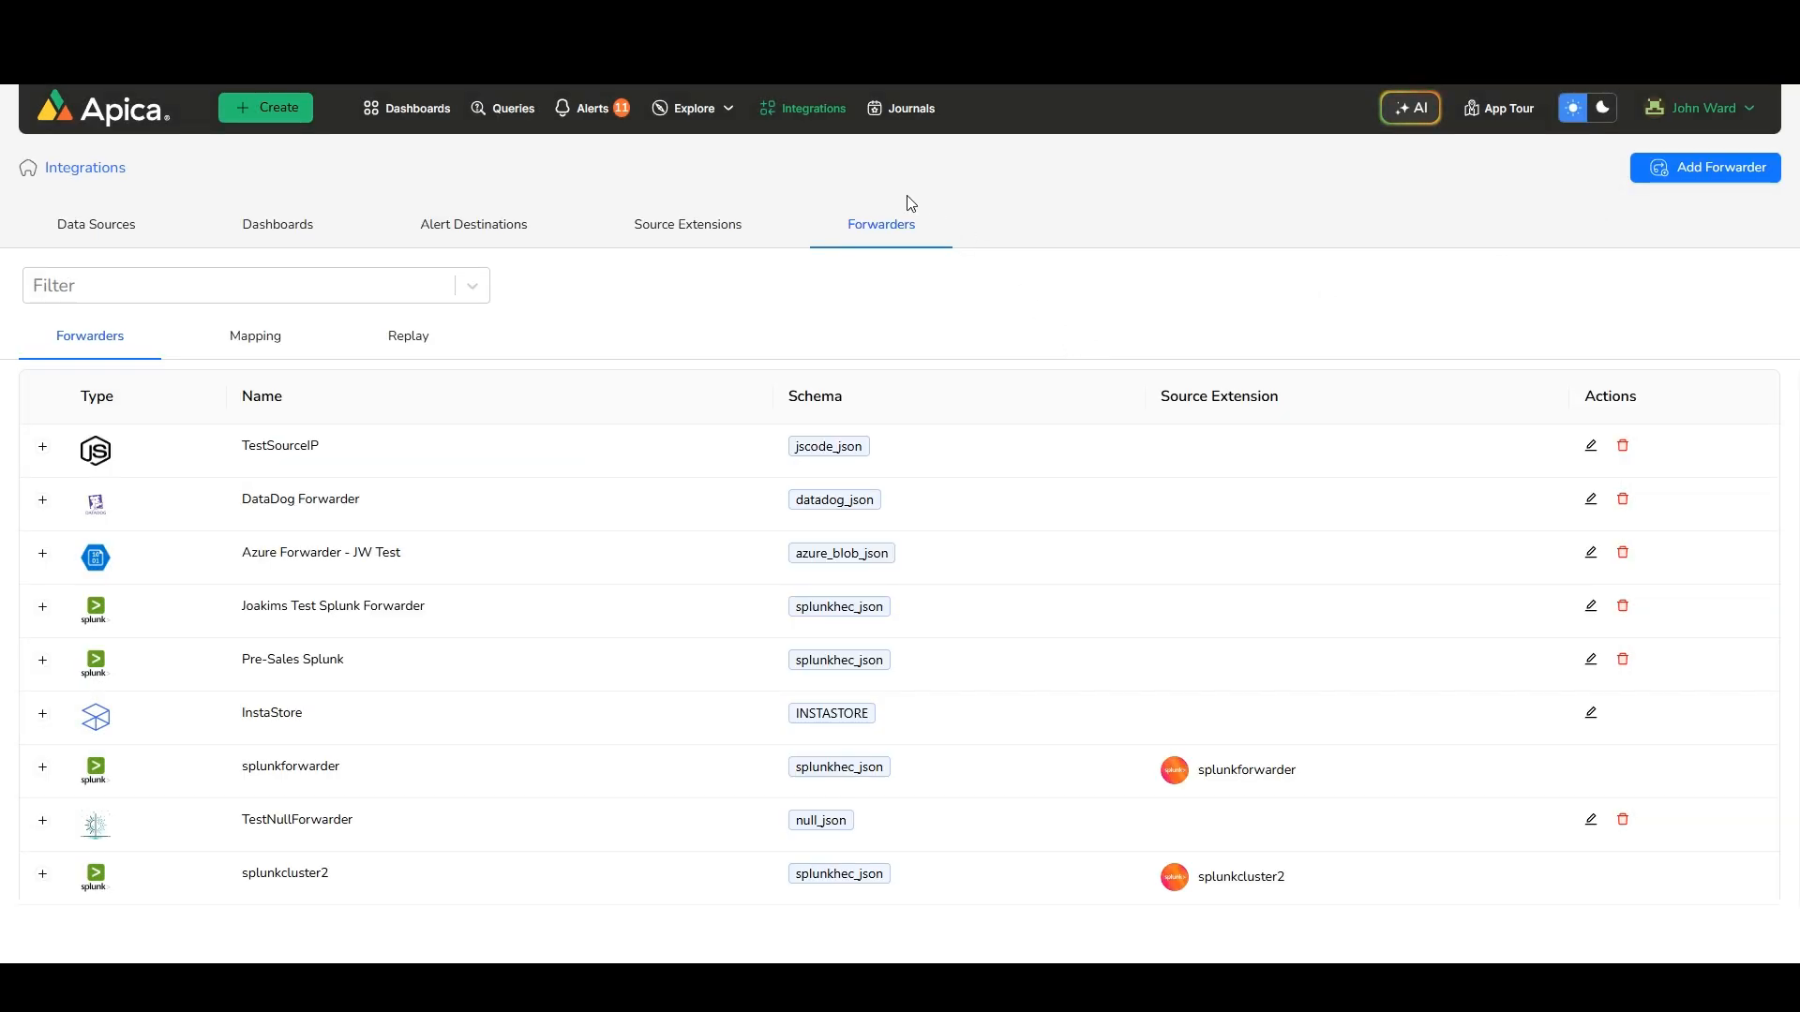
Map the DataDog Forwarder to the Datadog Pipe pipeline
mouse_move(694, 107)
left_click(722, 375)
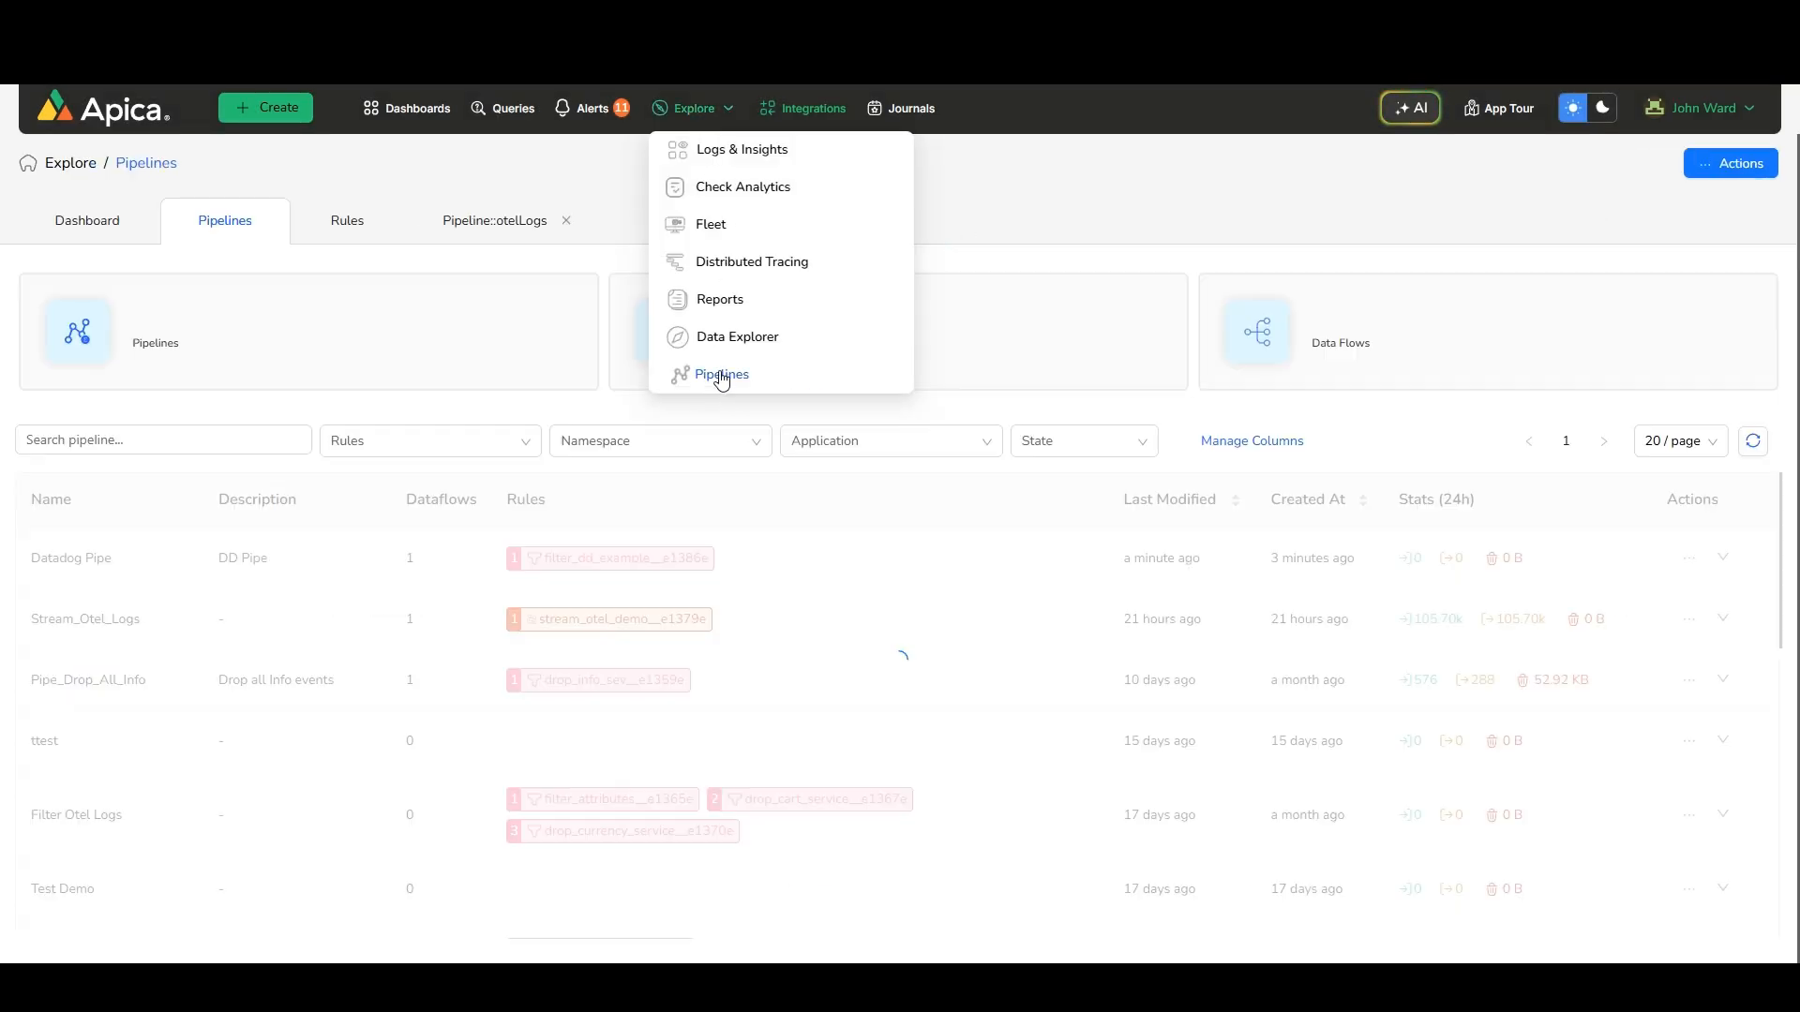
mouse_move(1689, 567)
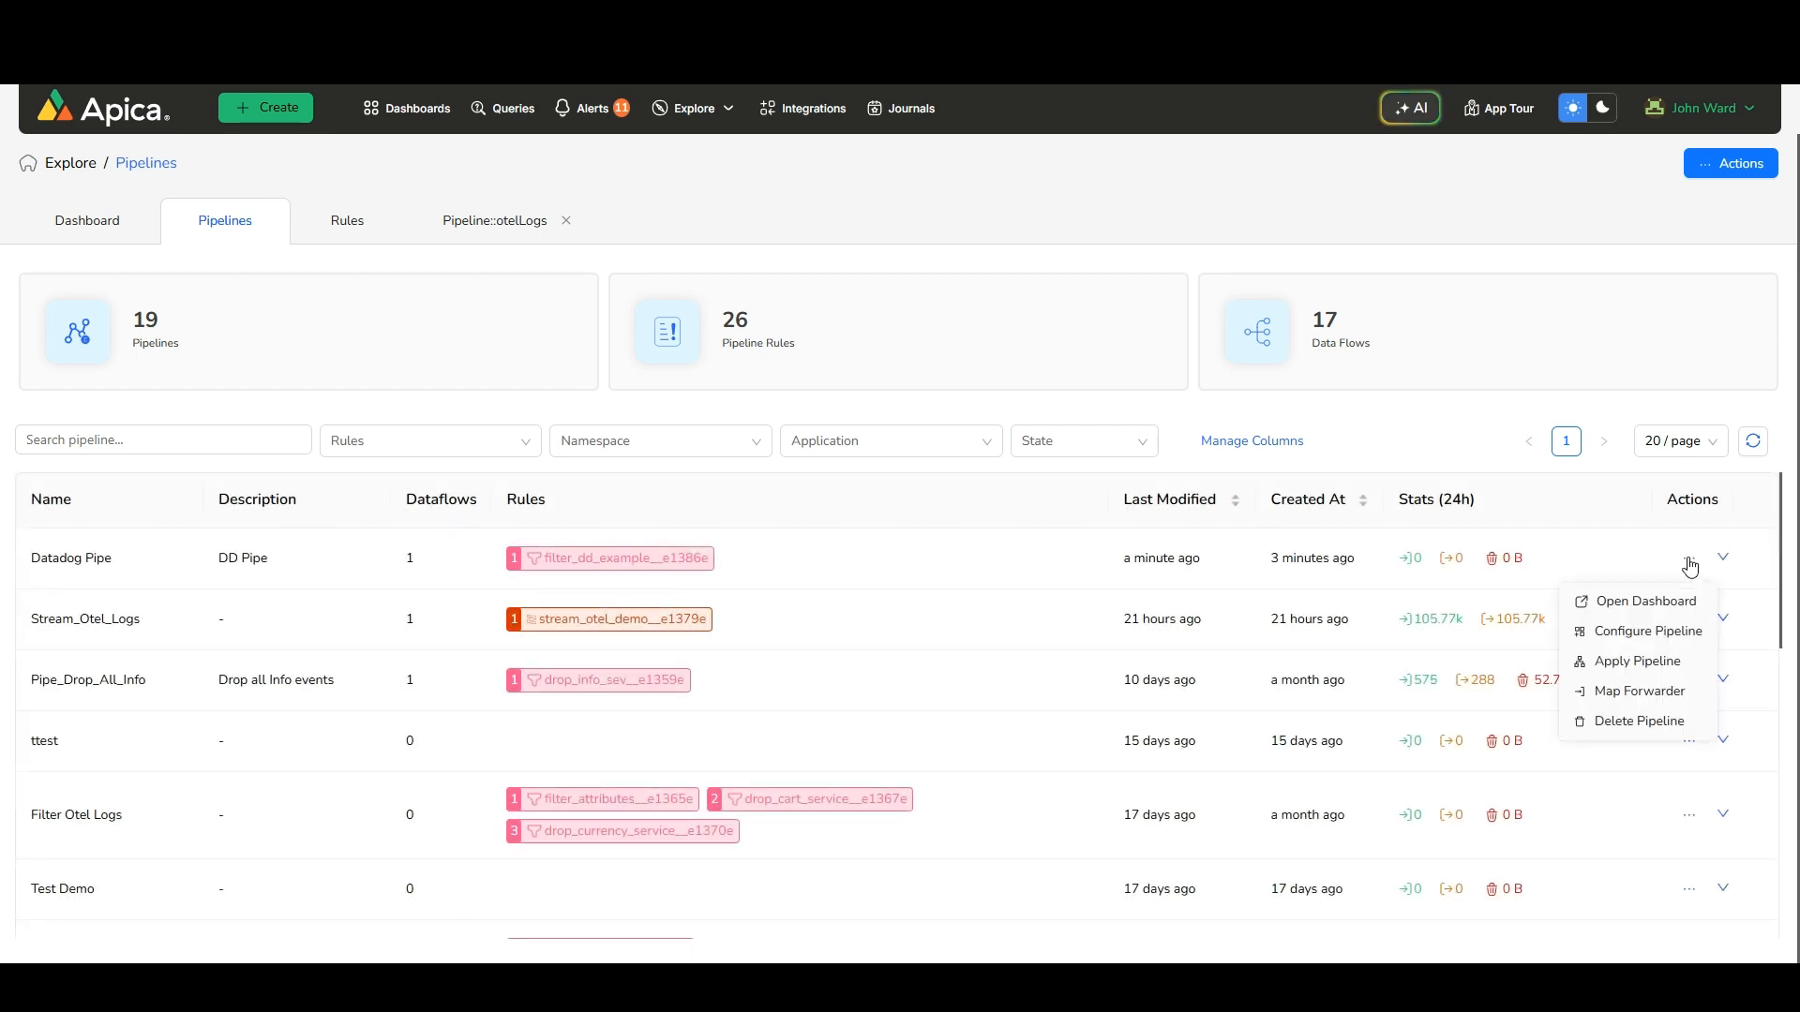
left_click(1633, 694)
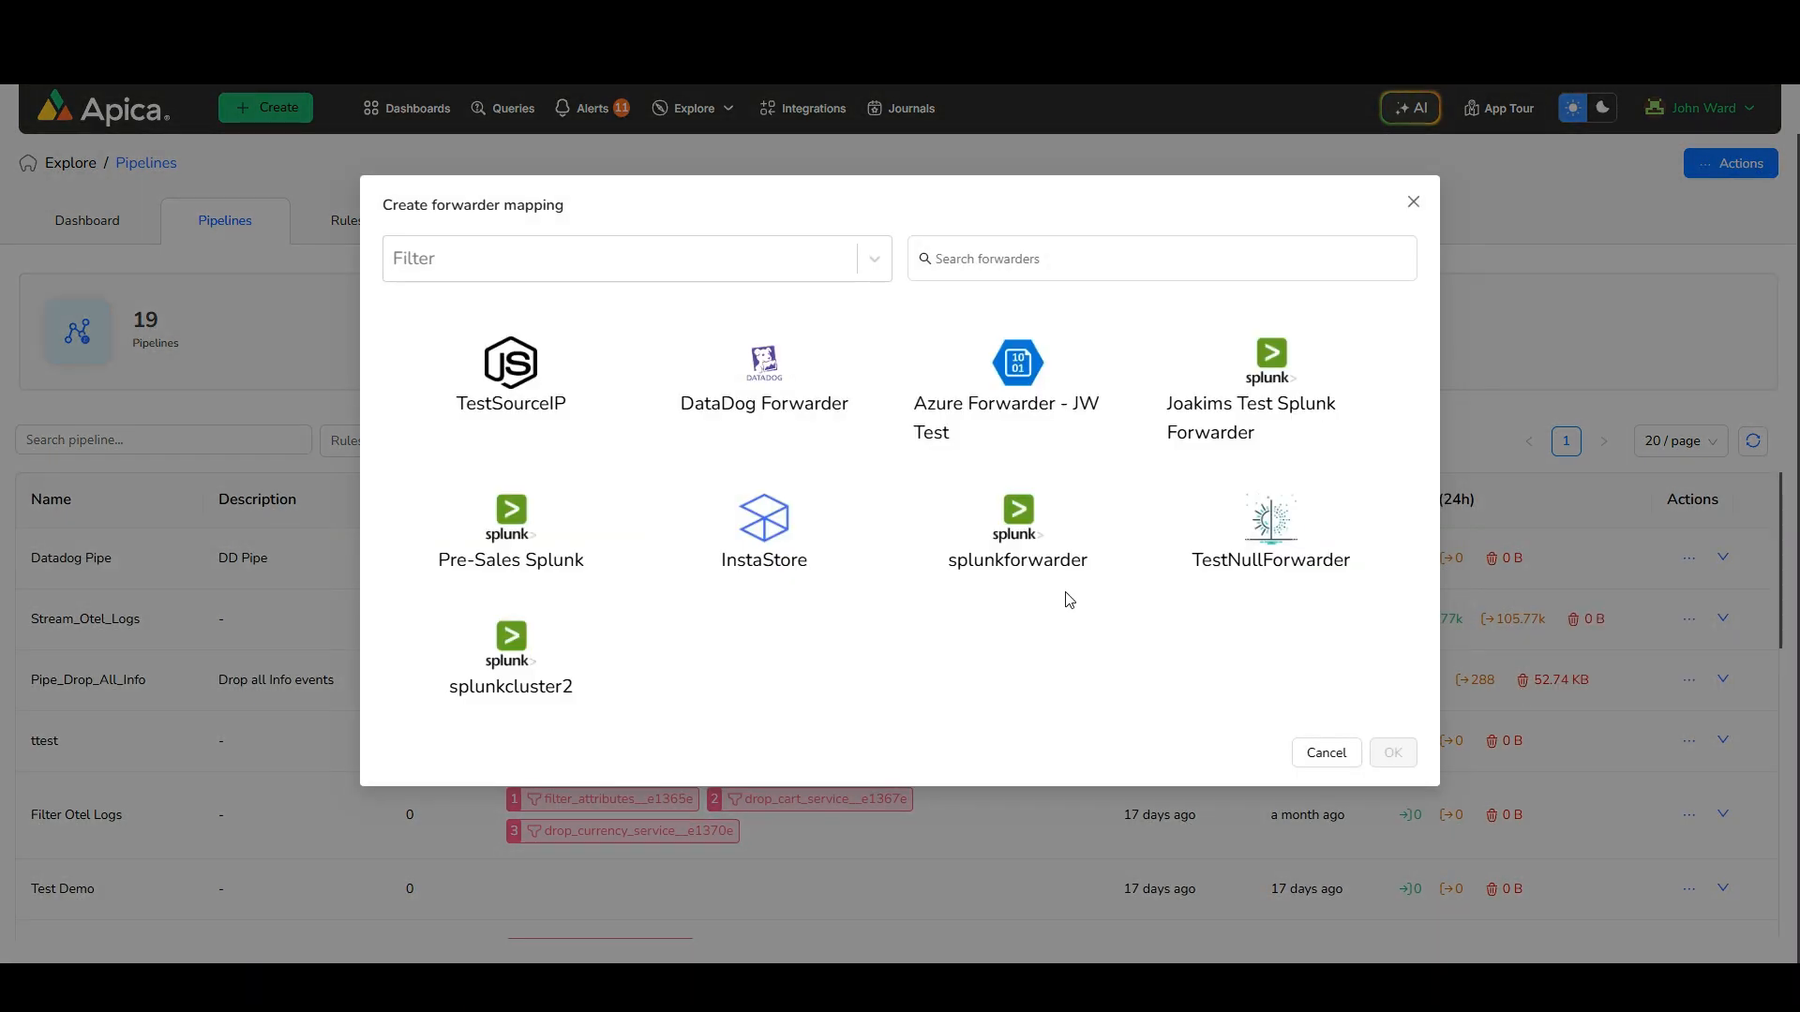
left_click(797, 413)
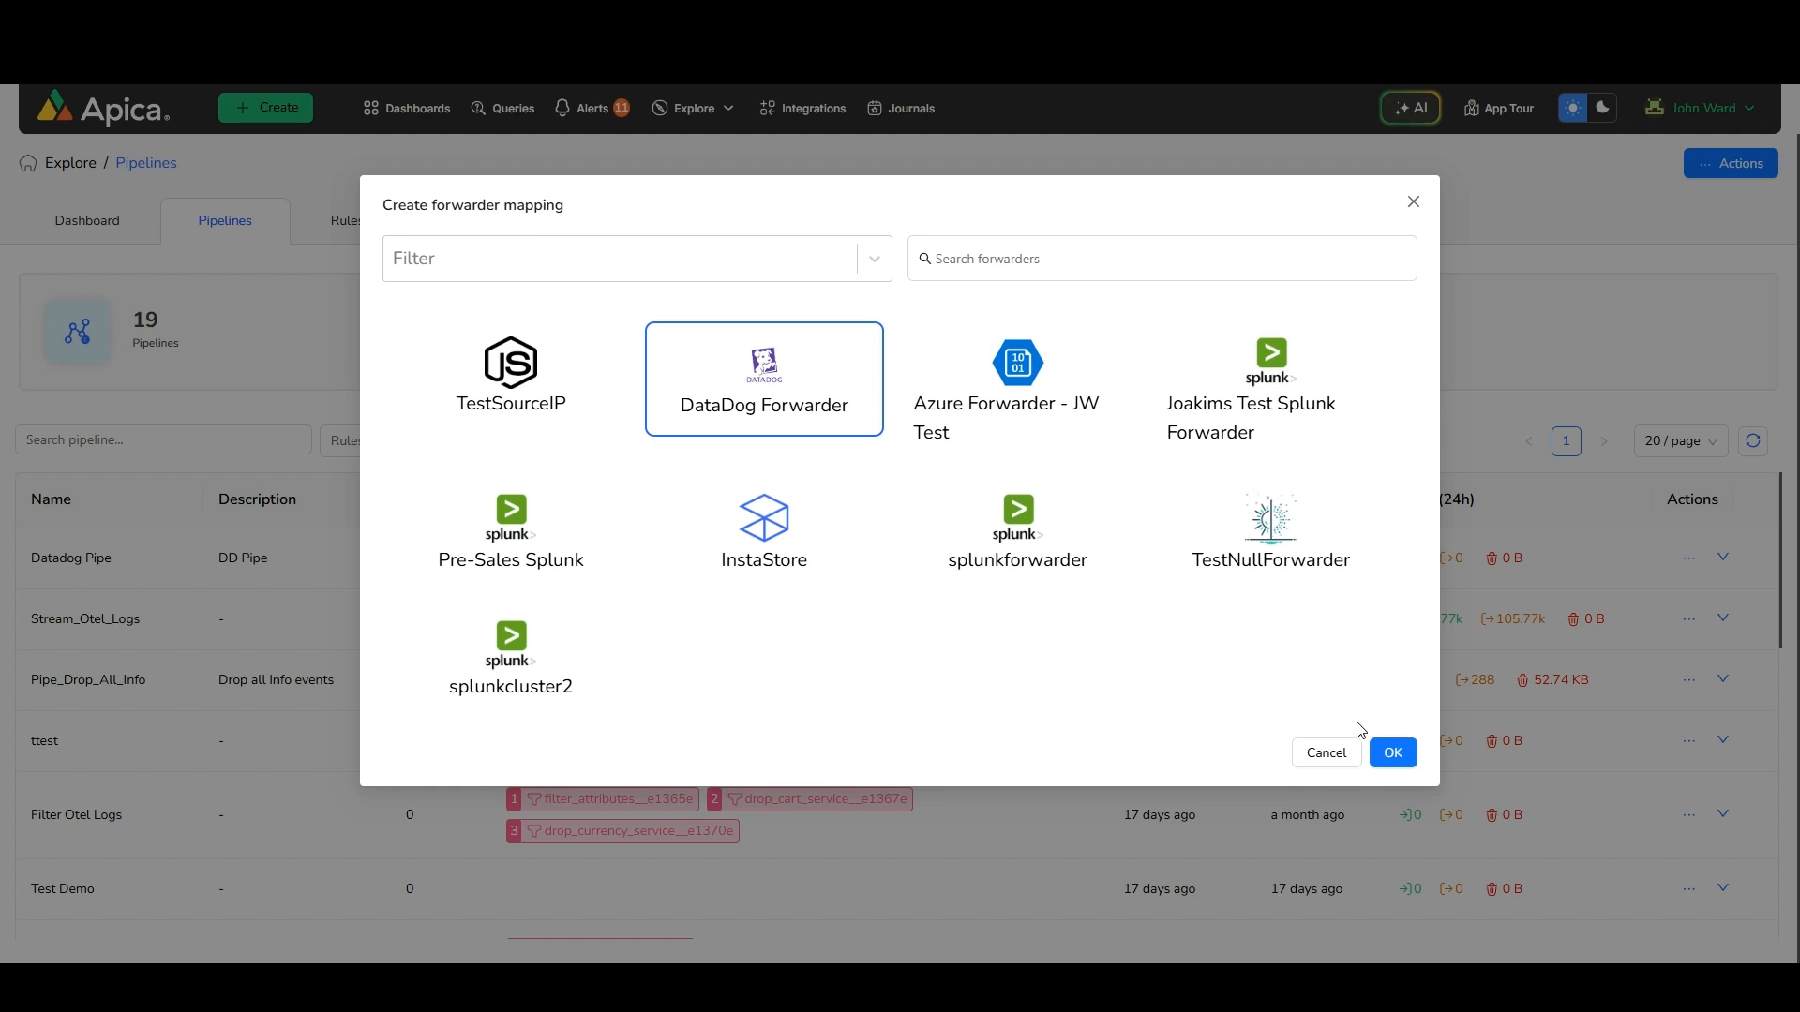
left_click(1394, 755)
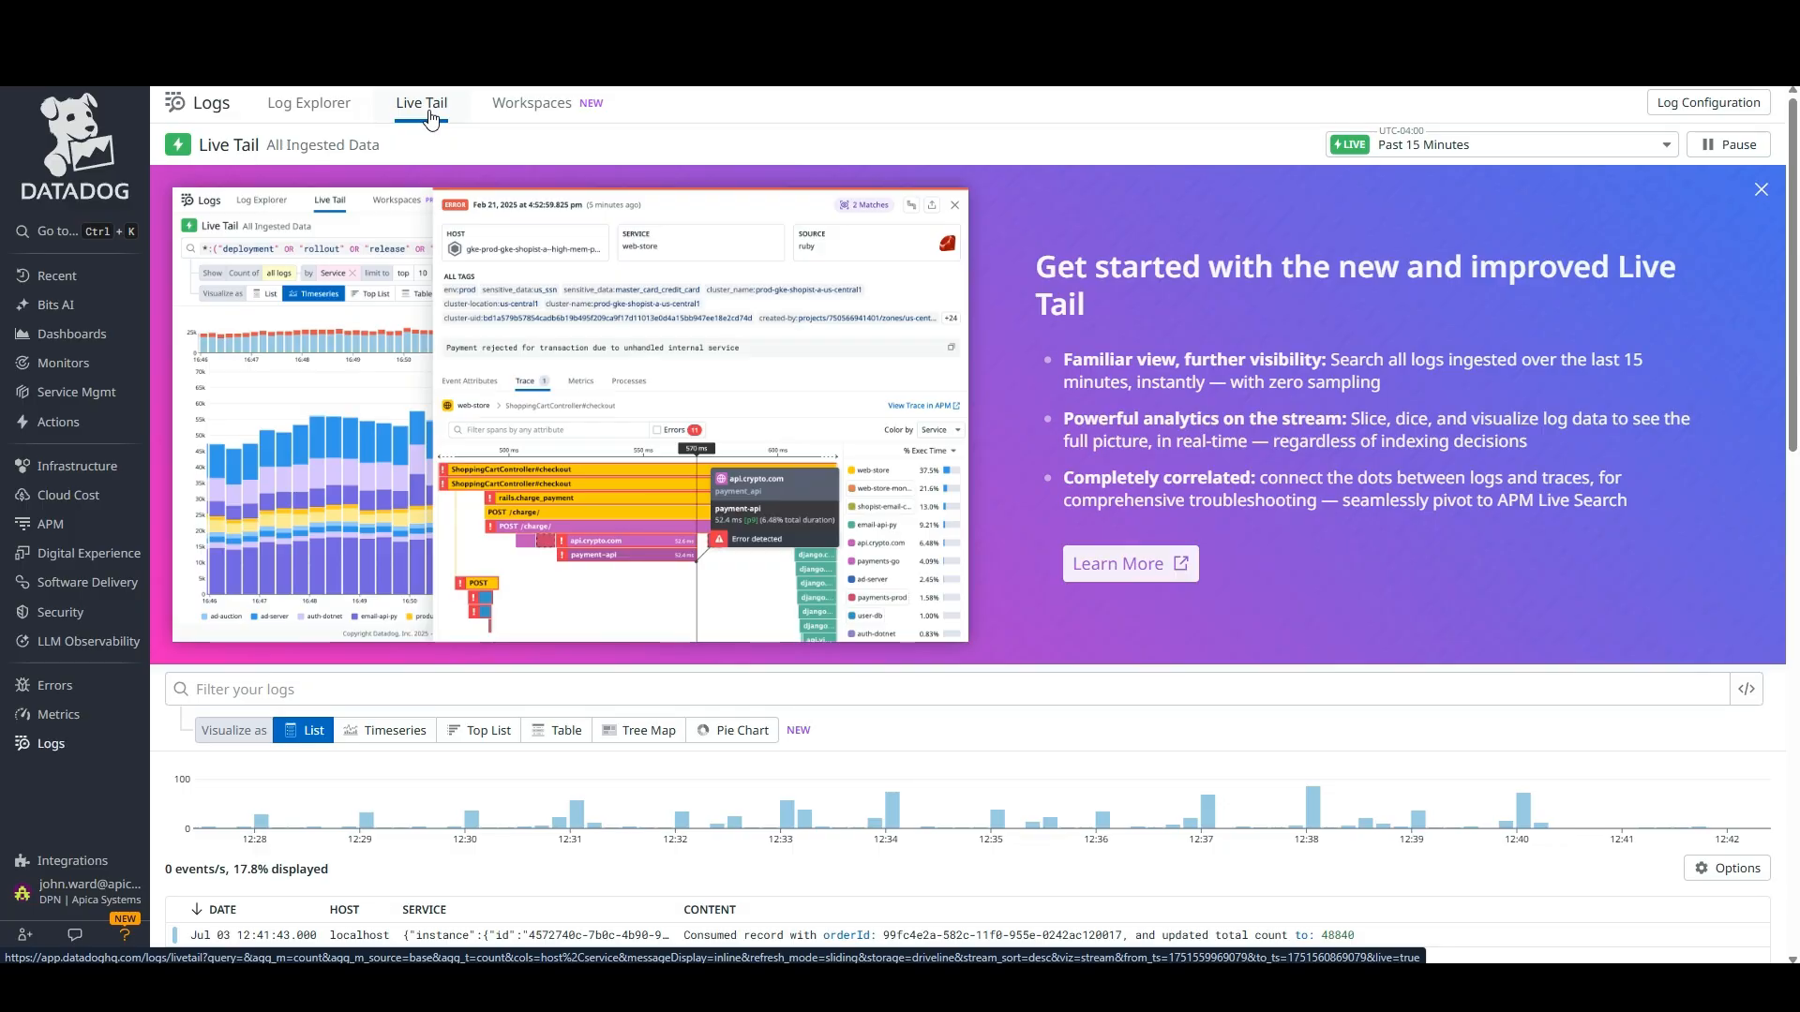
Switch to Datadog Live Tail and inspect a currencyservice log's event attributes
scroll(469, 722, "down", 5)
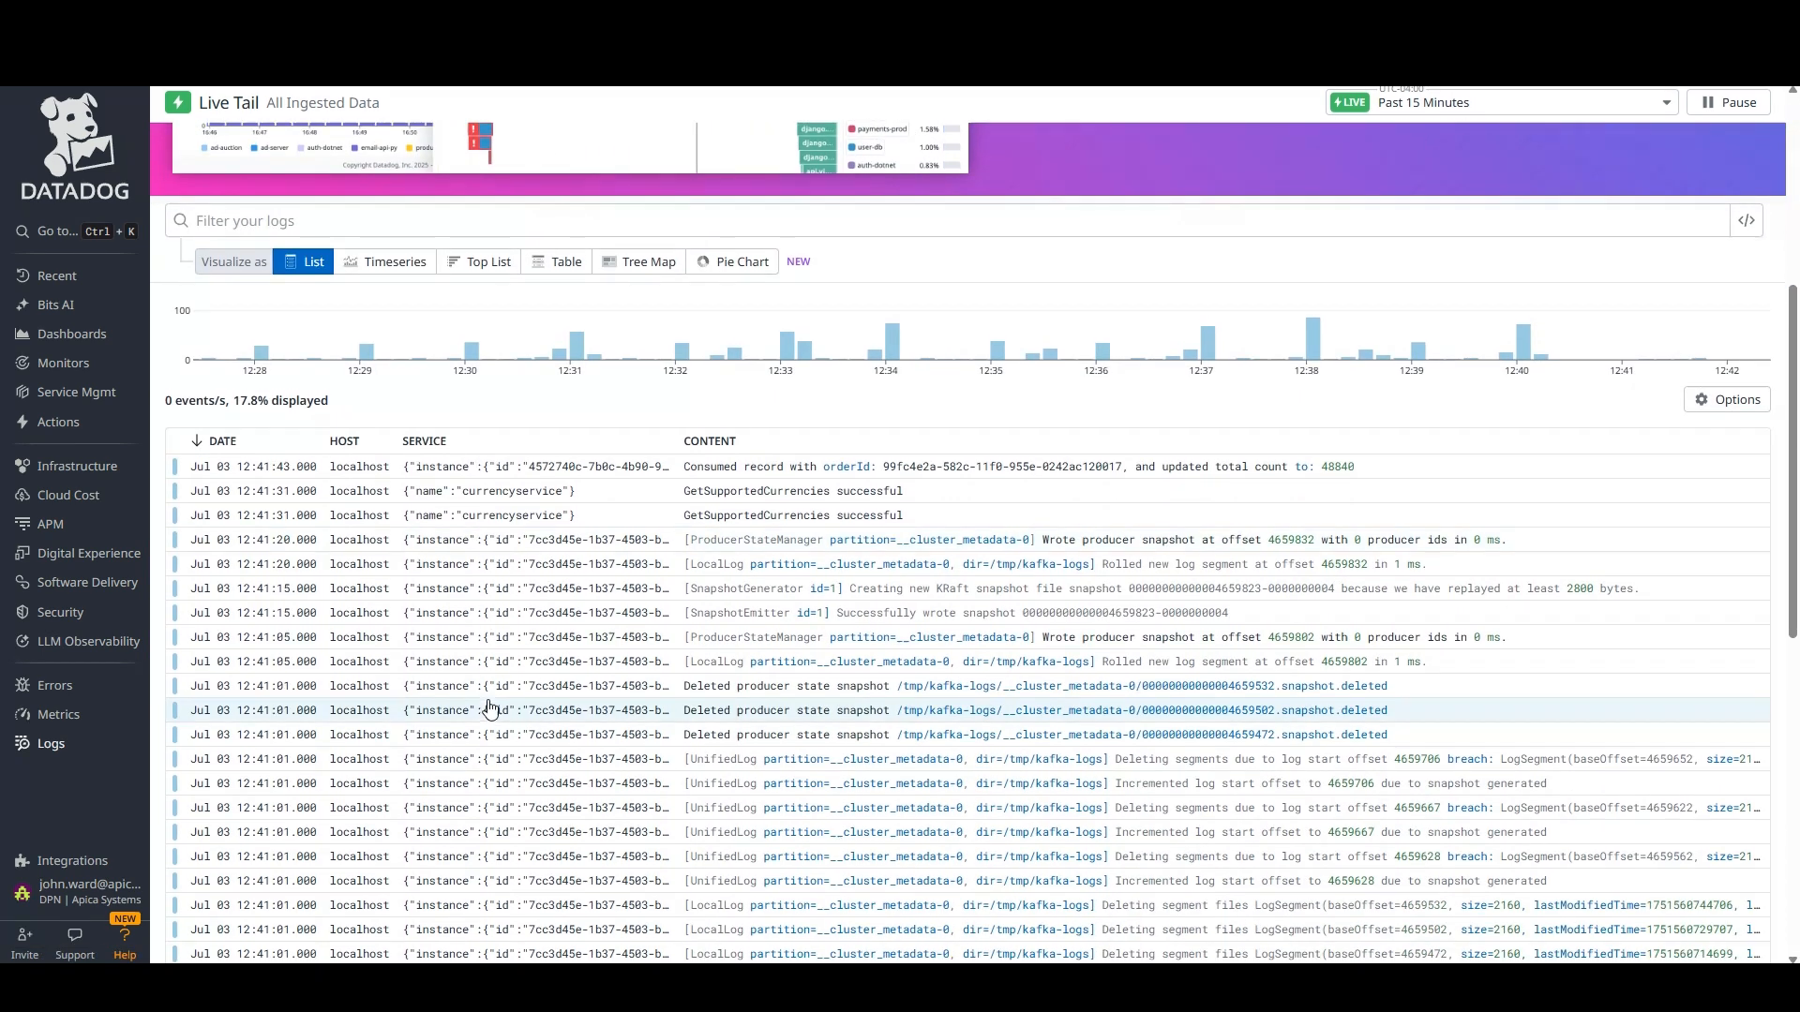
left_click(516, 494)
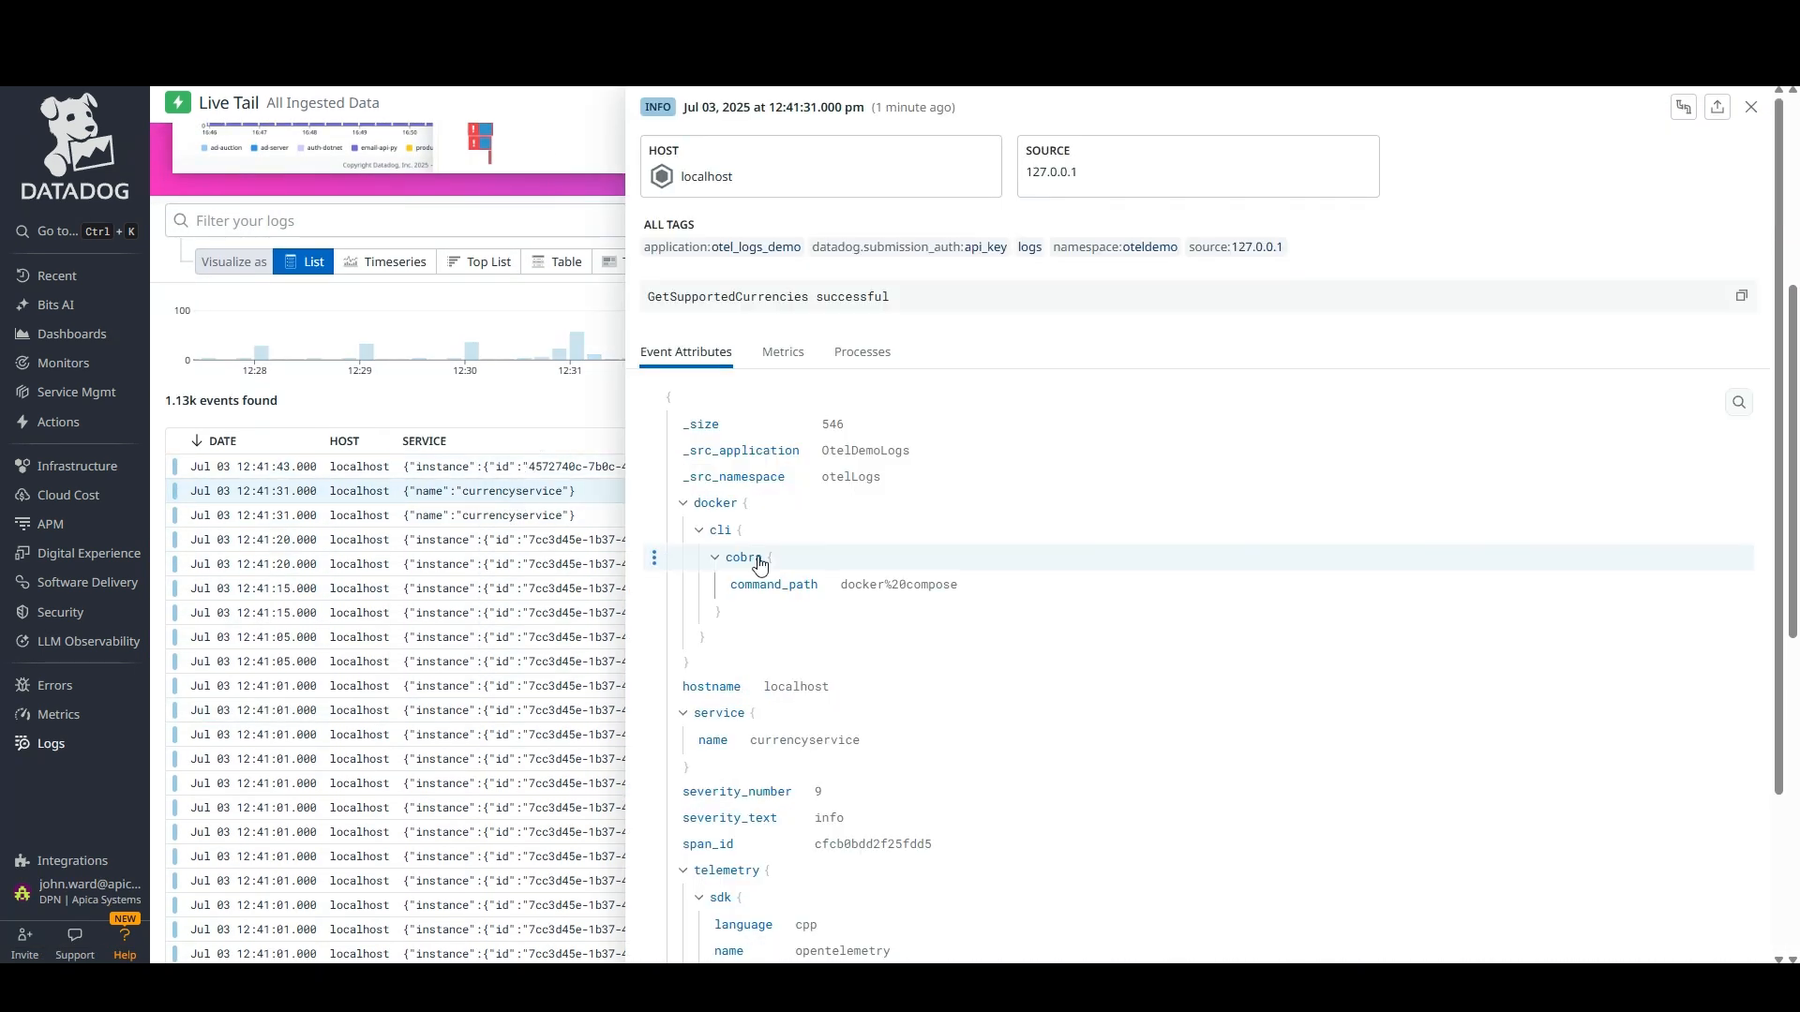
scroll(928, 683, "down", 2)
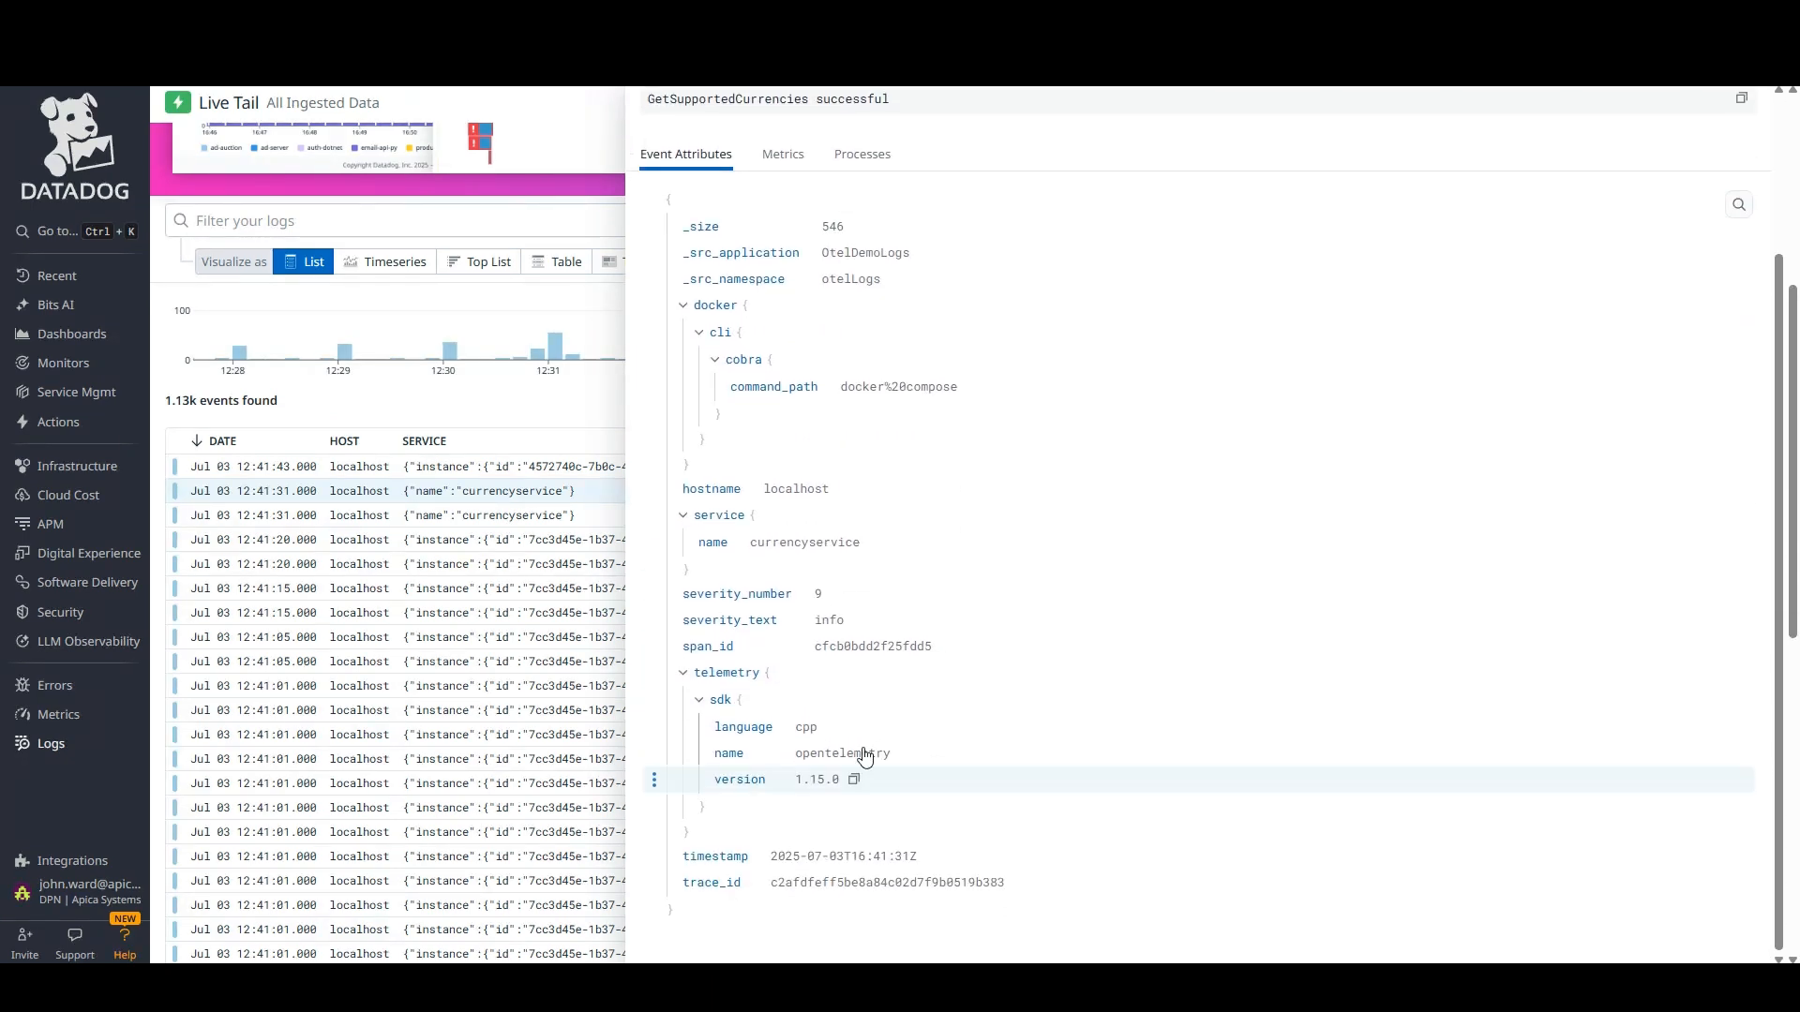
left_click(480, 417)
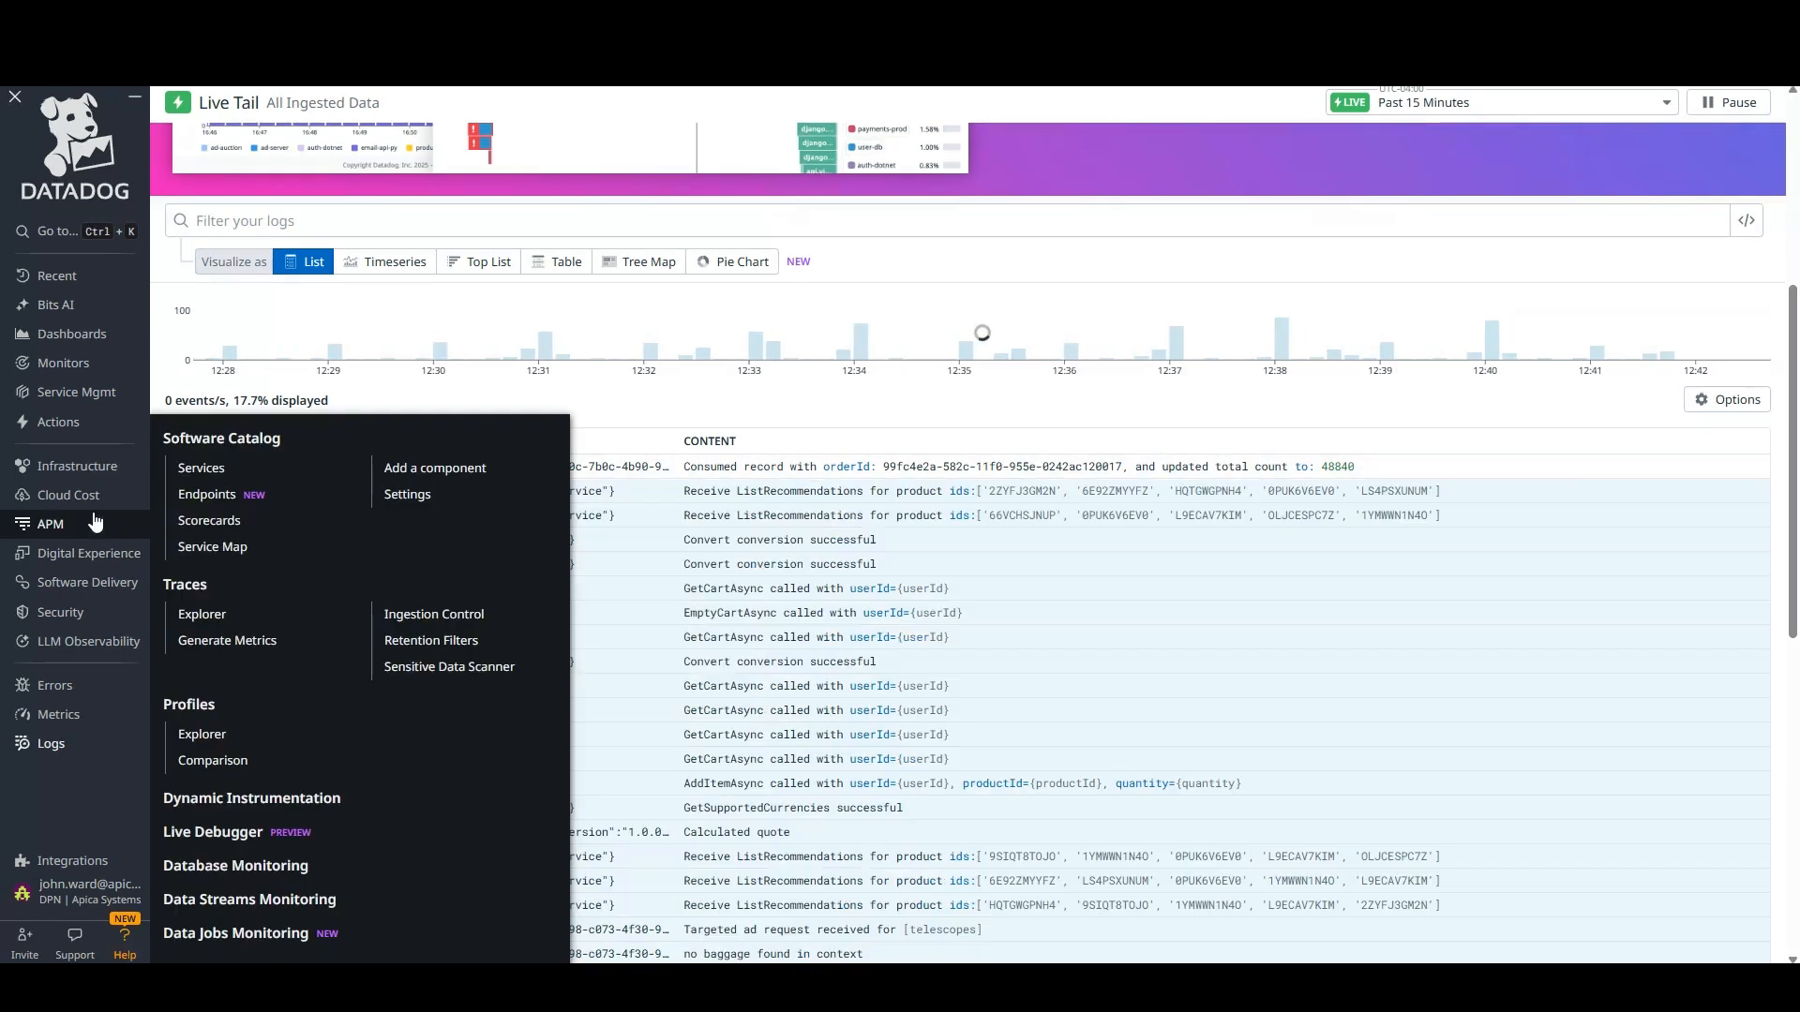
Open the Otel_Logs dashboard in Datadog to review log ingestion over the past day
left_click(73, 346)
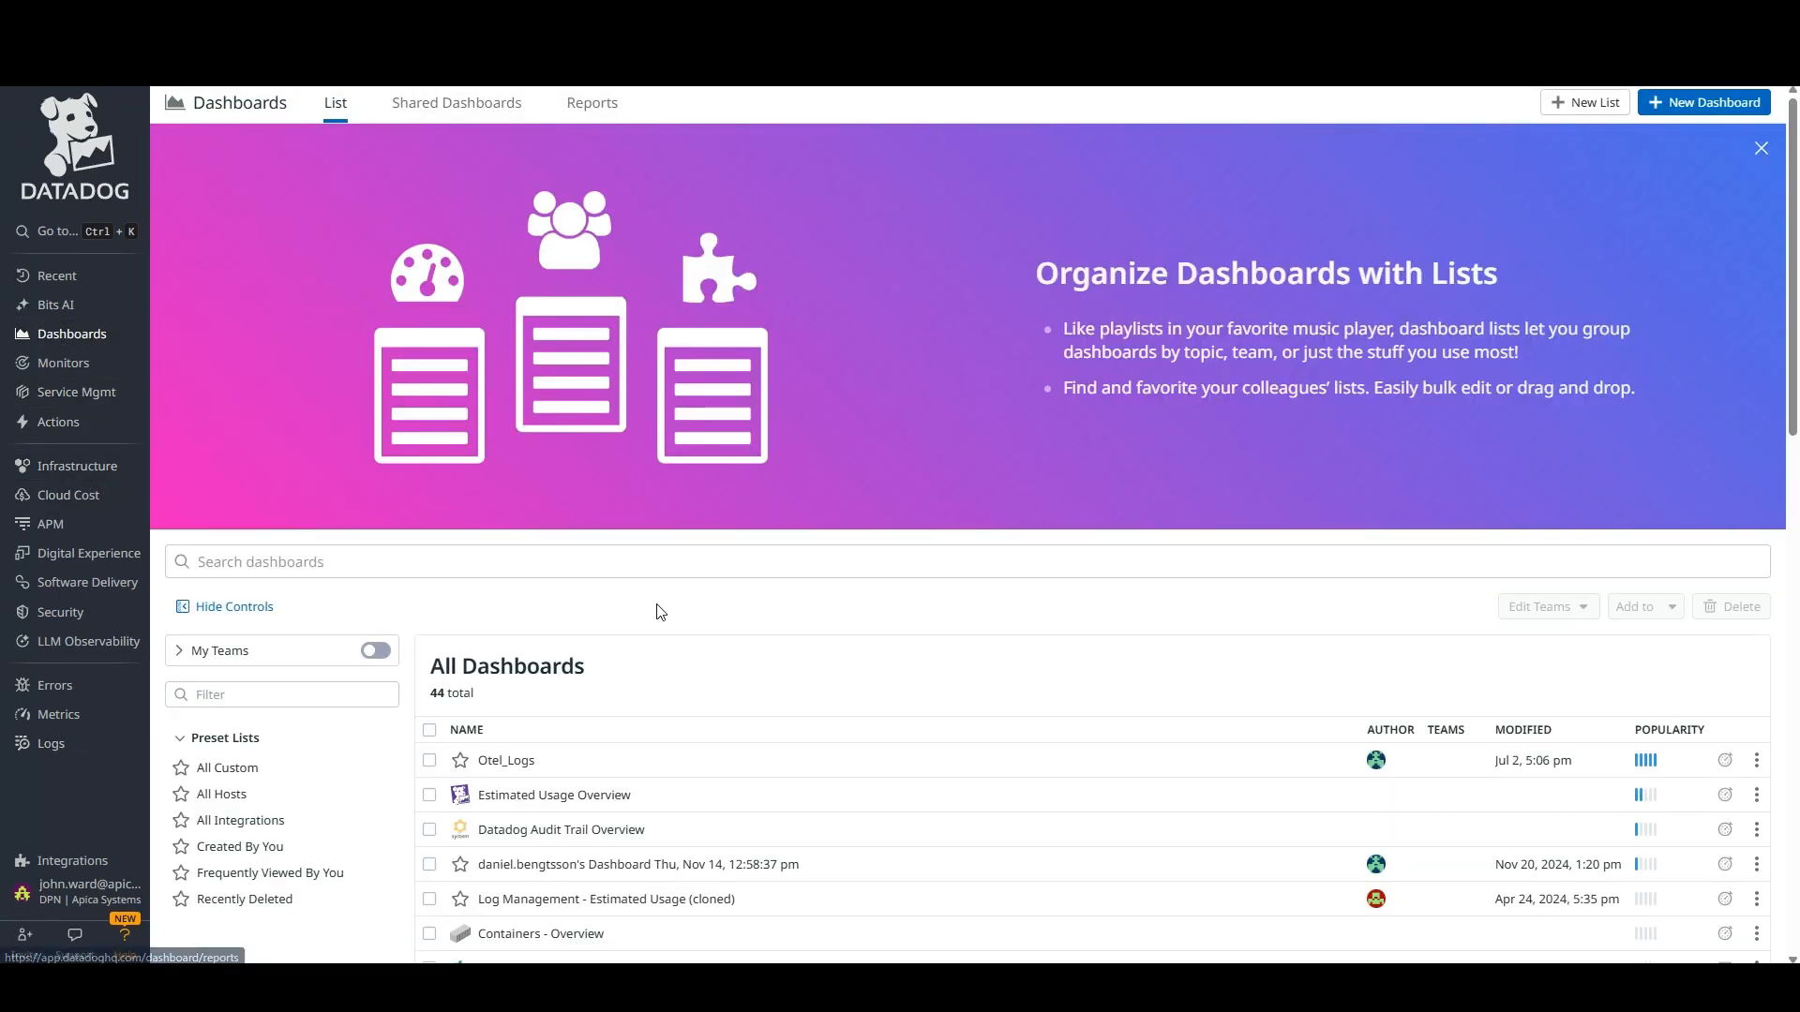
left_click(514, 762)
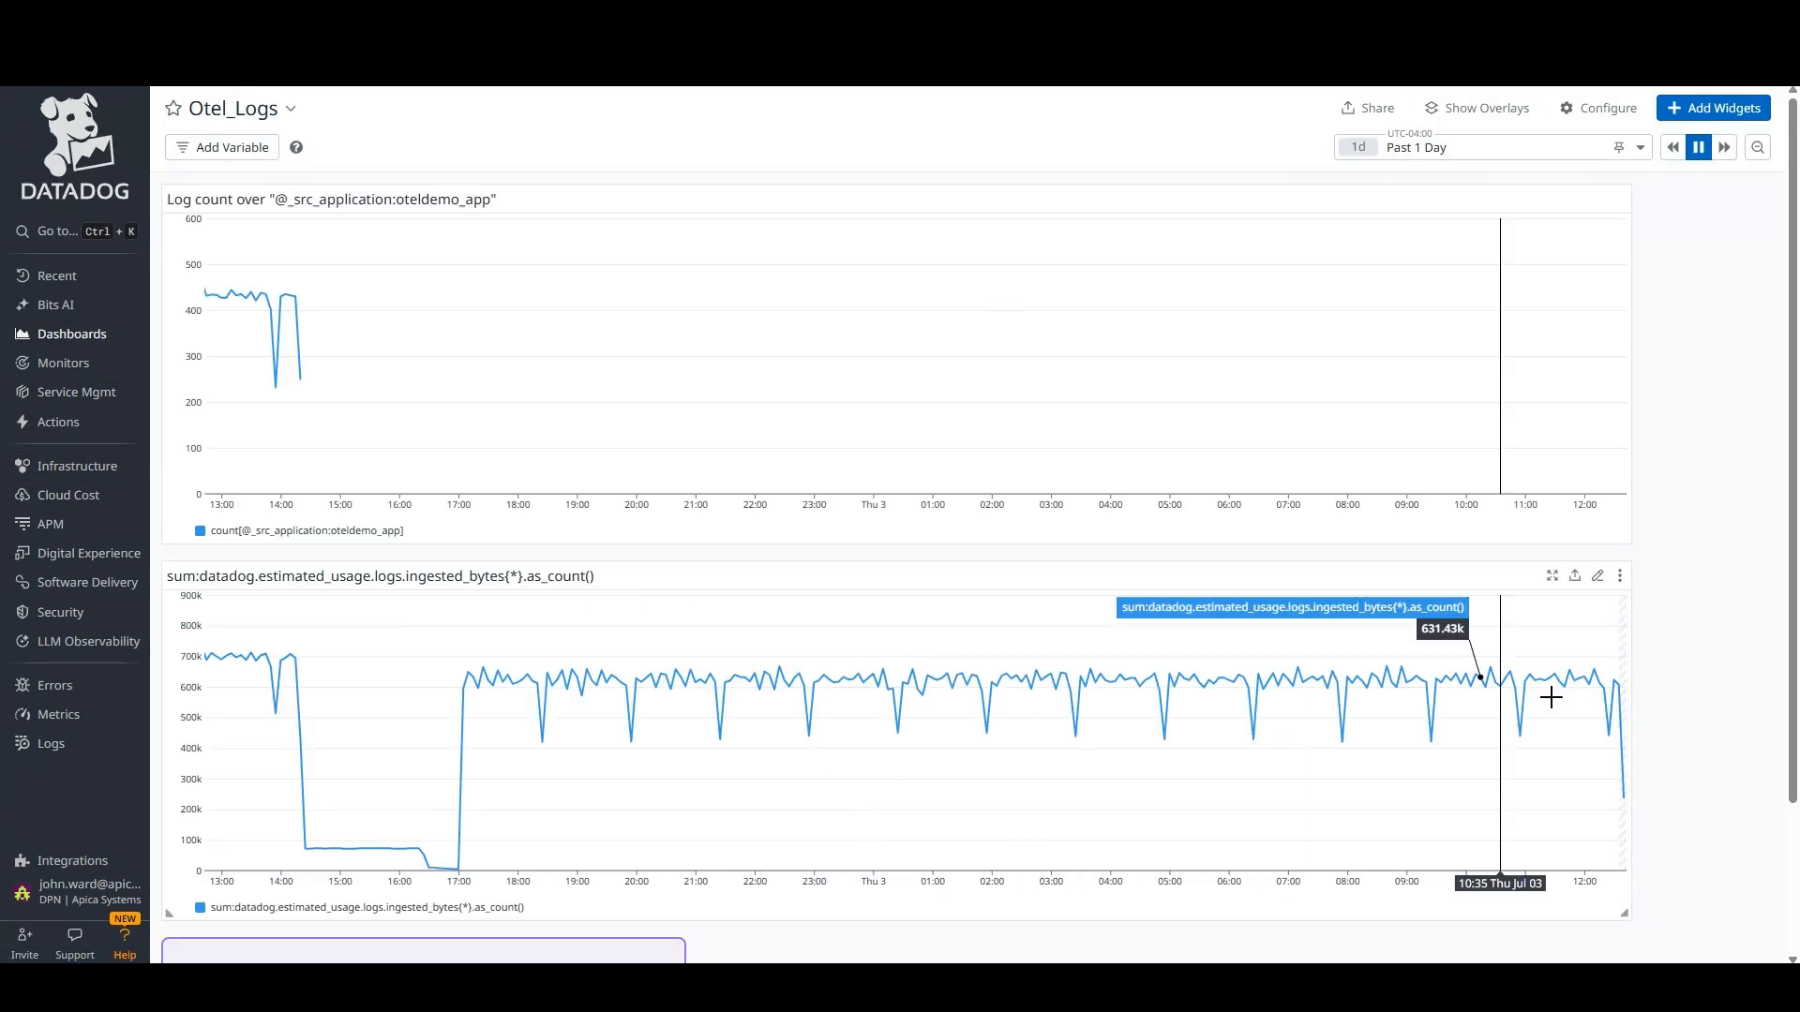
scroll(1685, 705, "down", 2)
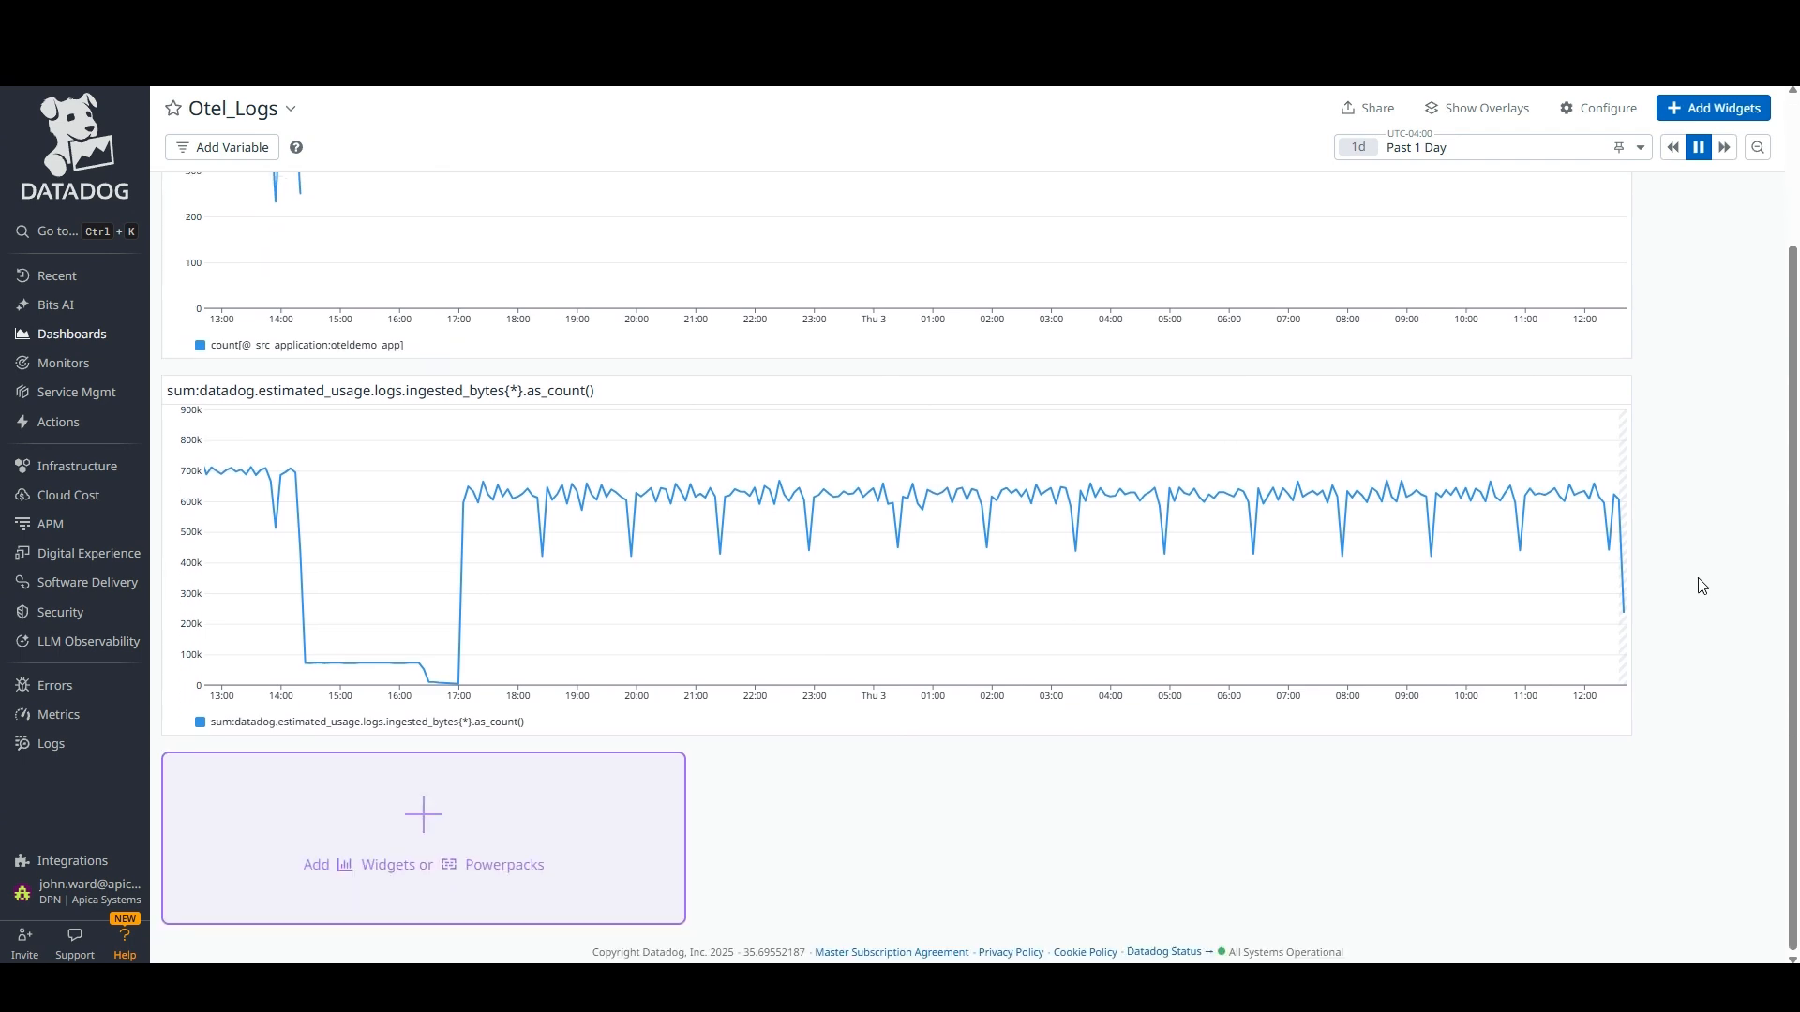